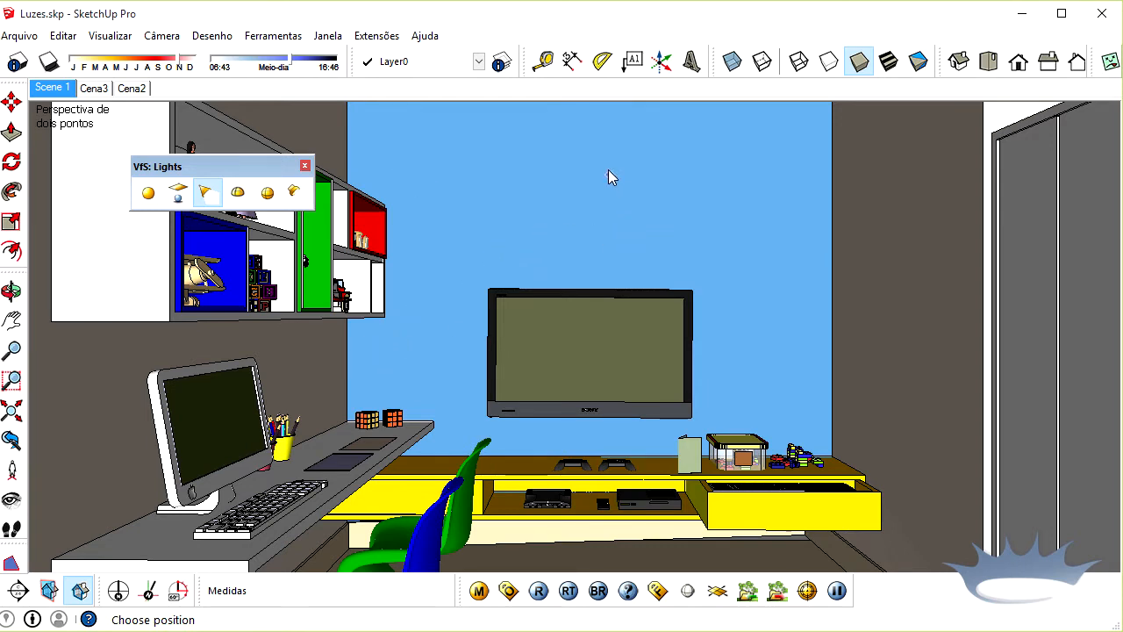
- Place a V-Ray spot light above the TV and look up to bring the ceiling and the light into view
{"action": "left_click", "coordinate": [595, 134]}
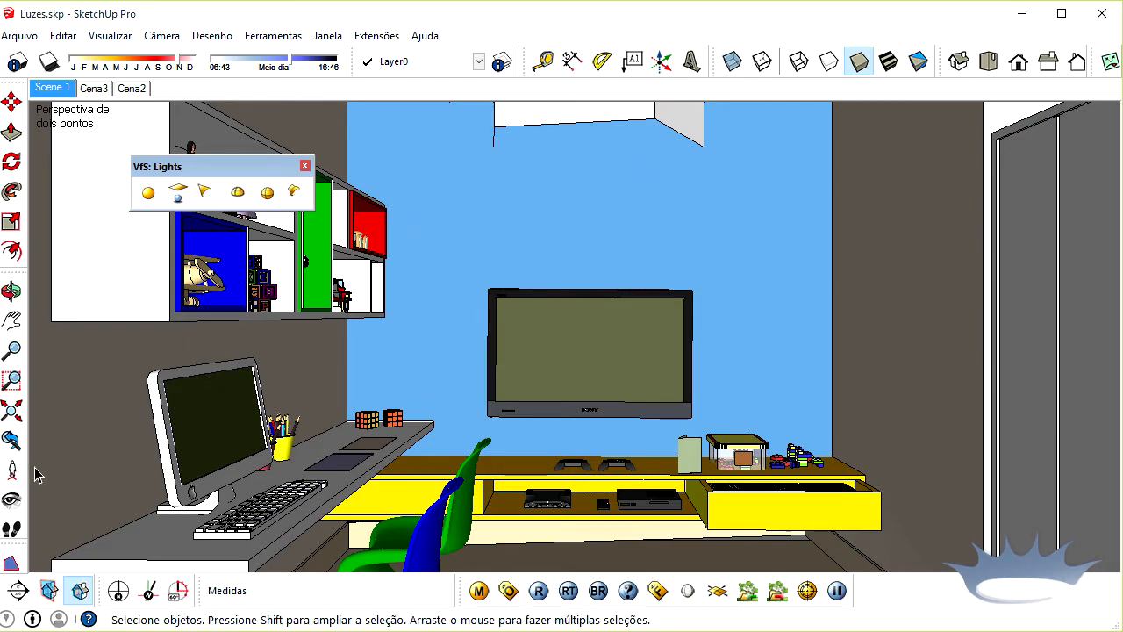
{"action": "left_click", "coordinate": [21, 497]}
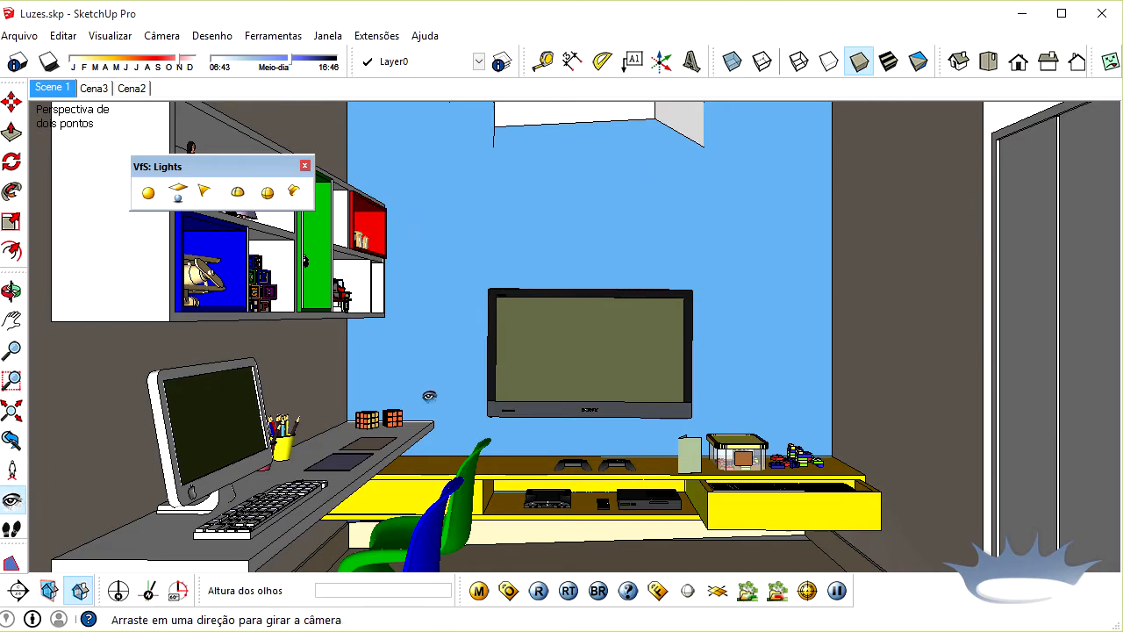
{"action": "left_click_drag", "start_coordinate": [427, 403], "coordinate": [444, 308]}
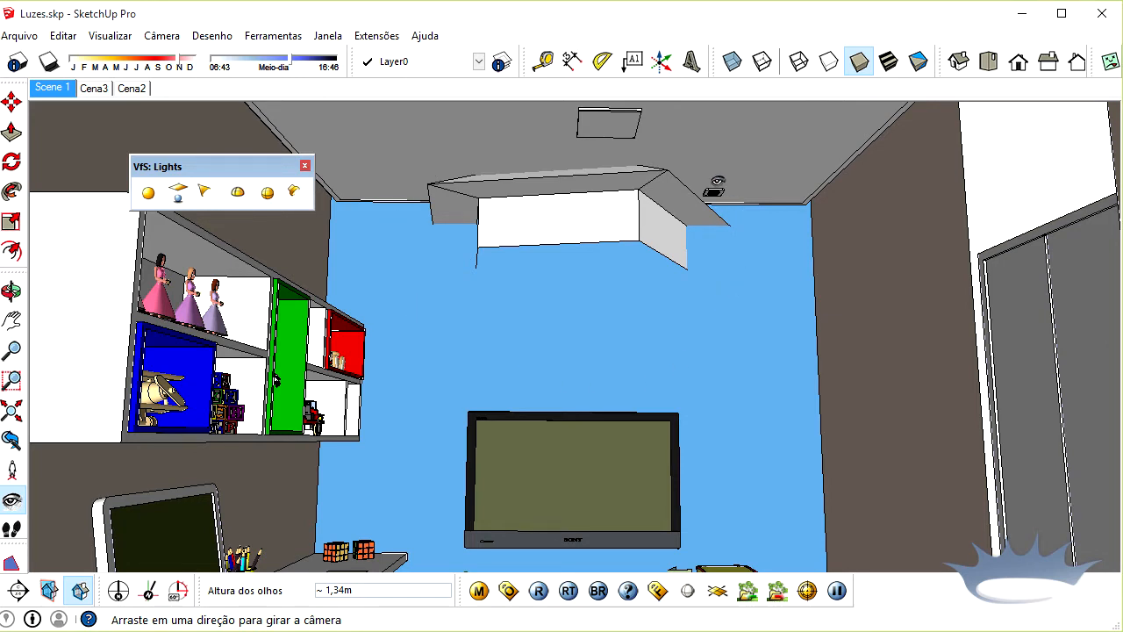
- Move the spot light down below the ceiling so it hangs in the room, and restore the Scene 1 view
{"action": "key", "text": "space"}
{"action": "left_click", "coordinate": [649, 237]}
{"action": "middle_click_drag", "start_coordinate": [650, 237], "coordinate": [645, 260]}
{"action": "key", "text": "m"}
{"action": "left_click", "coordinate": [744, 215]}
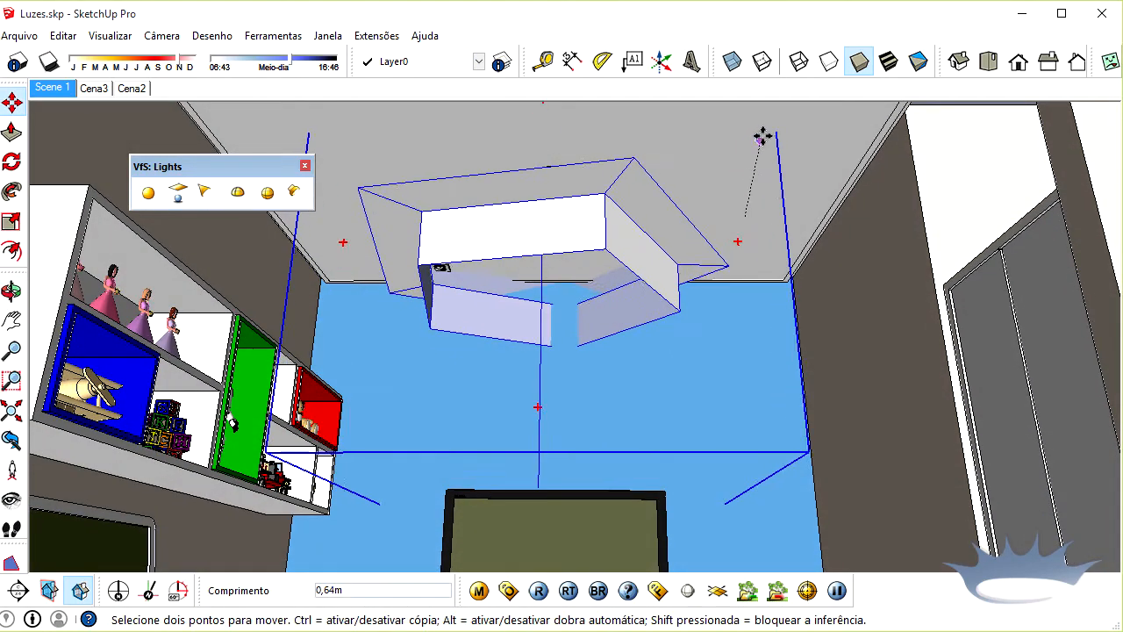
{"action": "middle_click_drag", "start_coordinate": [780, 123], "coordinate": [710, 338]}
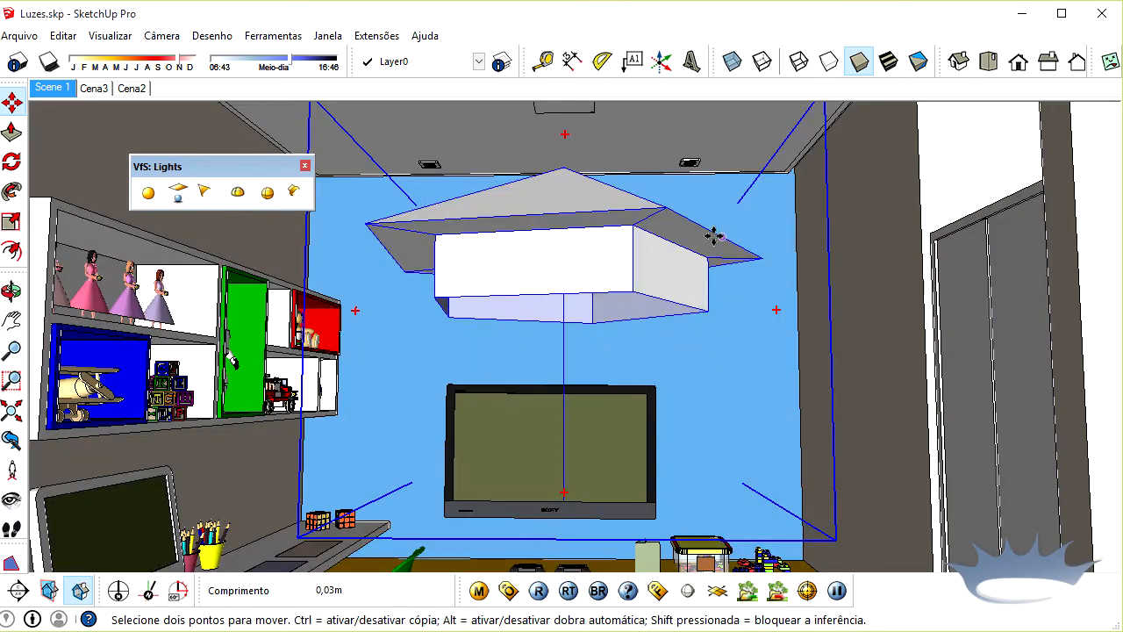
{"action": "left_click", "coordinate": [59, 88]}
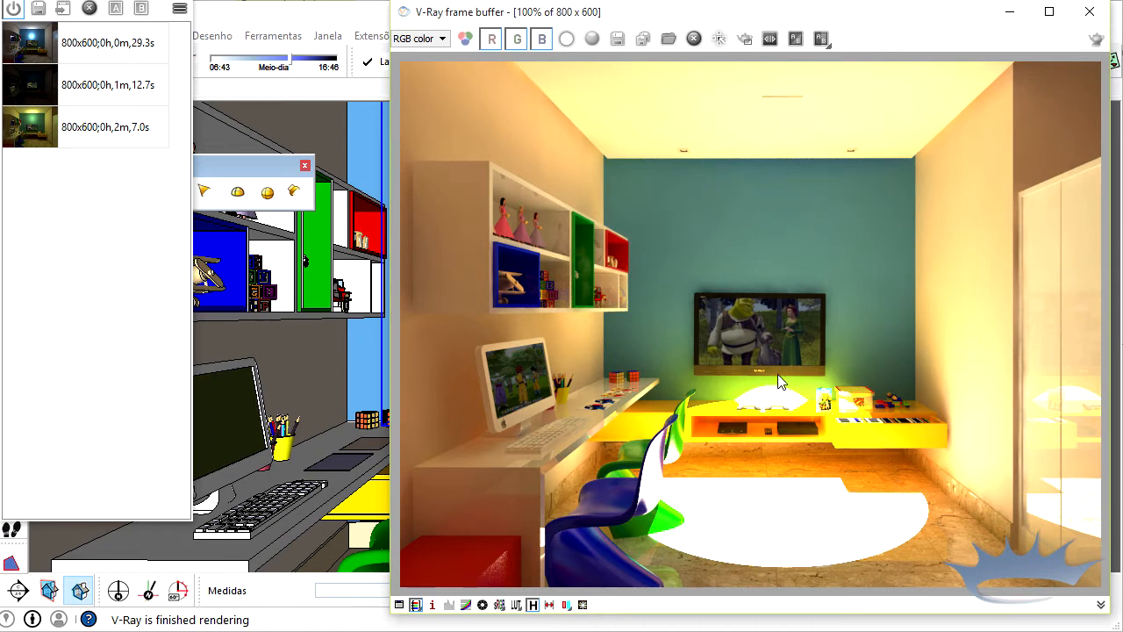
- Set the 0h,0m,29.3s history render as image A and compare it with the current spot light render across the full image
{"action": "left_click", "coordinate": [119, 42]}
{"action": "left_click", "coordinate": [115, 8]}
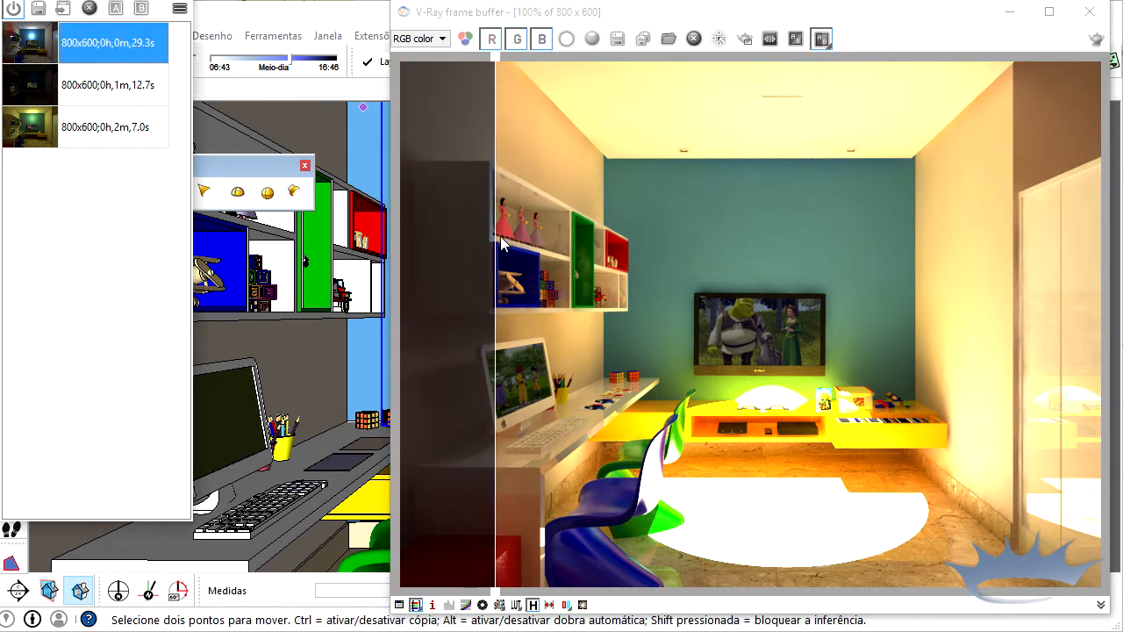
{"action": "left_click_drag", "start_coordinate": [502, 244], "coordinate": [957, 243]}
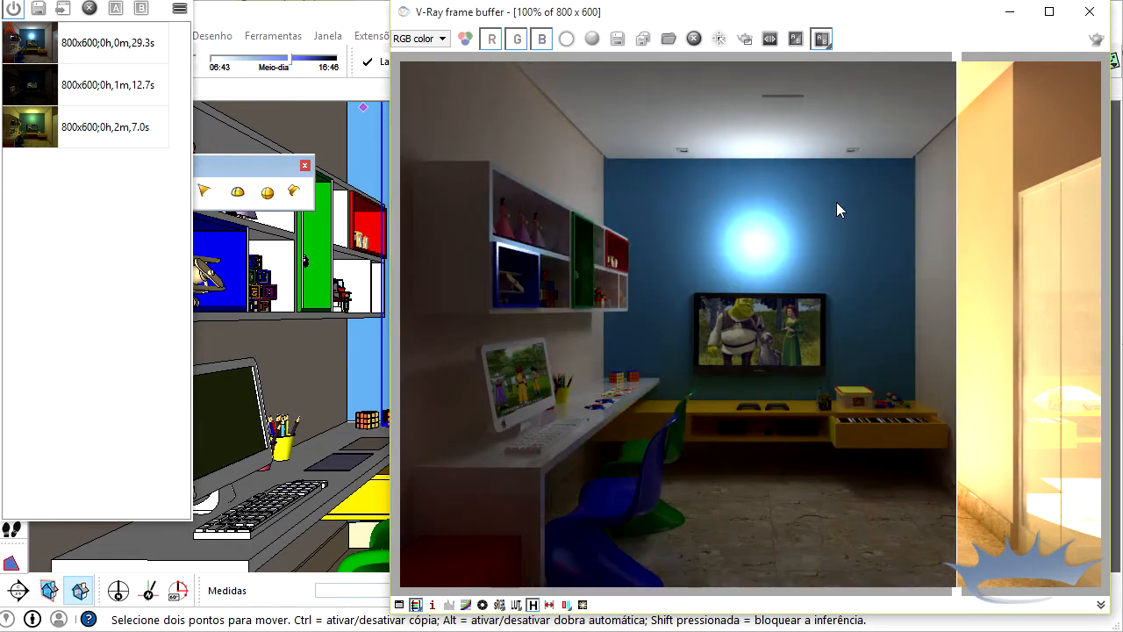
{"action": "left_click_drag", "start_coordinate": [948, 241], "coordinate": [646, 251]}
- Compare the 0h,2m,7.0s history render as image A with the spot light render, and end the comparison by minimizing the frame buffer
{"action": "left_click", "coordinate": [88, 128]}
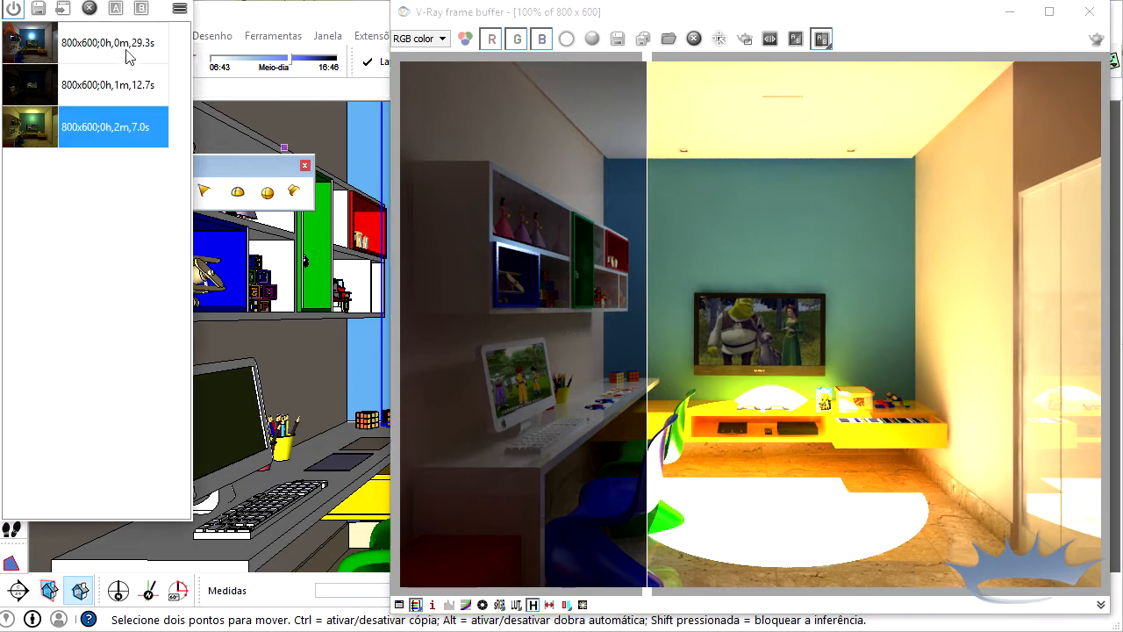
{"action": "left_click", "coordinate": [115, 8]}
{"action": "left_click_drag", "start_coordinate": [642, 149], "coordinate": [964, 219]}
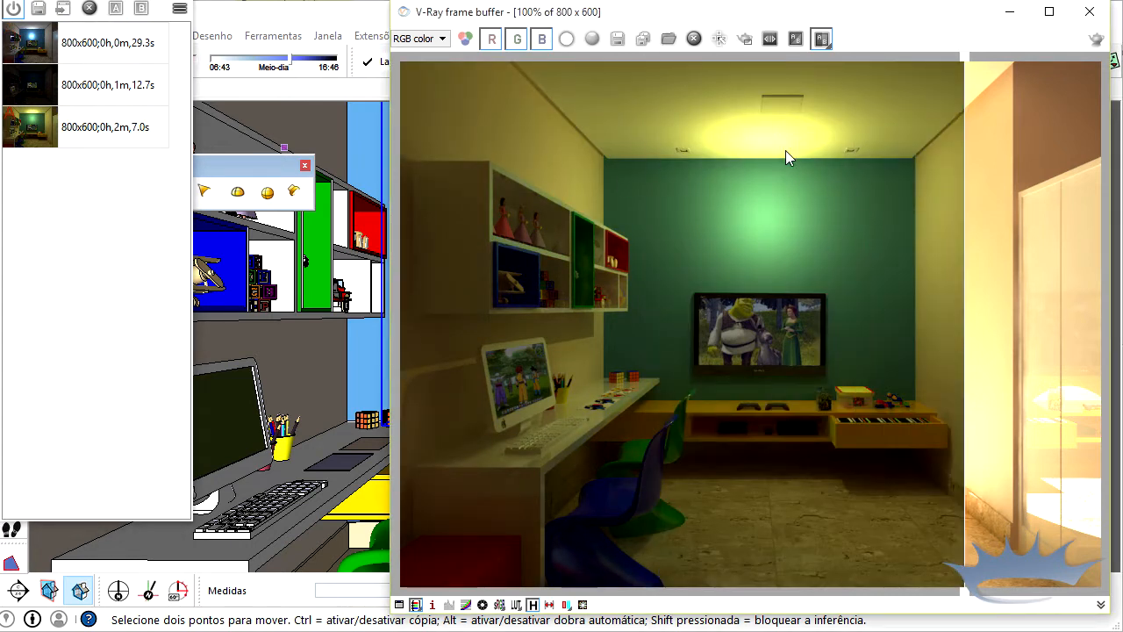
{"action": "left_click_drag", "start_coordinate": [964, 325], "coordinate": [566, 358]}
{"action": "left_click", "coordinate": [822, 39]}
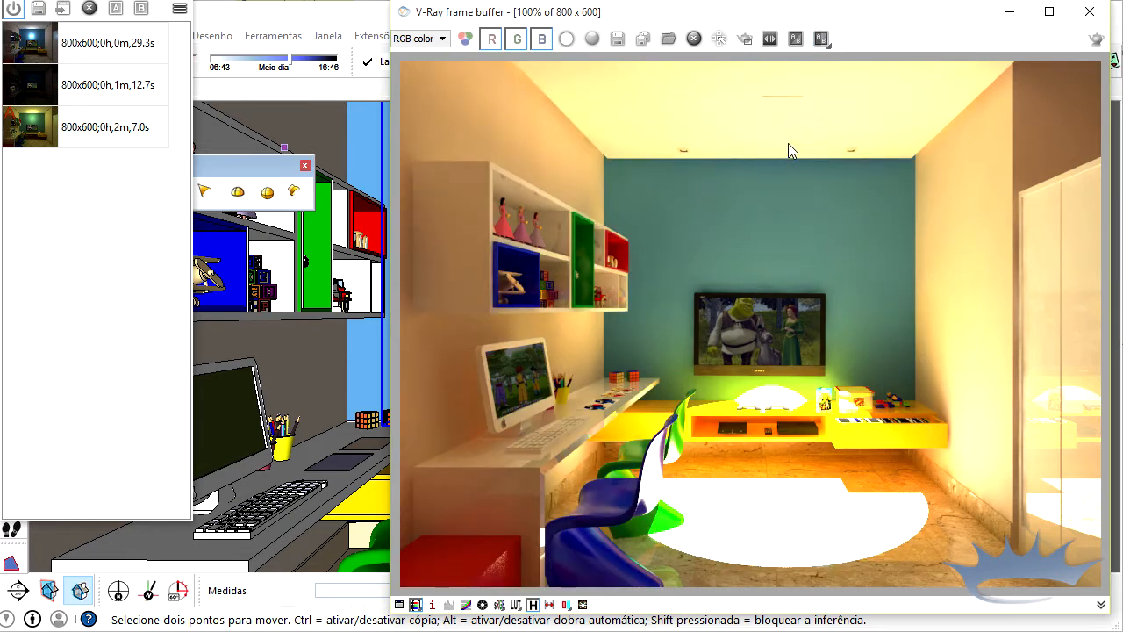
{"action": "left_click", "coordinate": [1010, 12]}
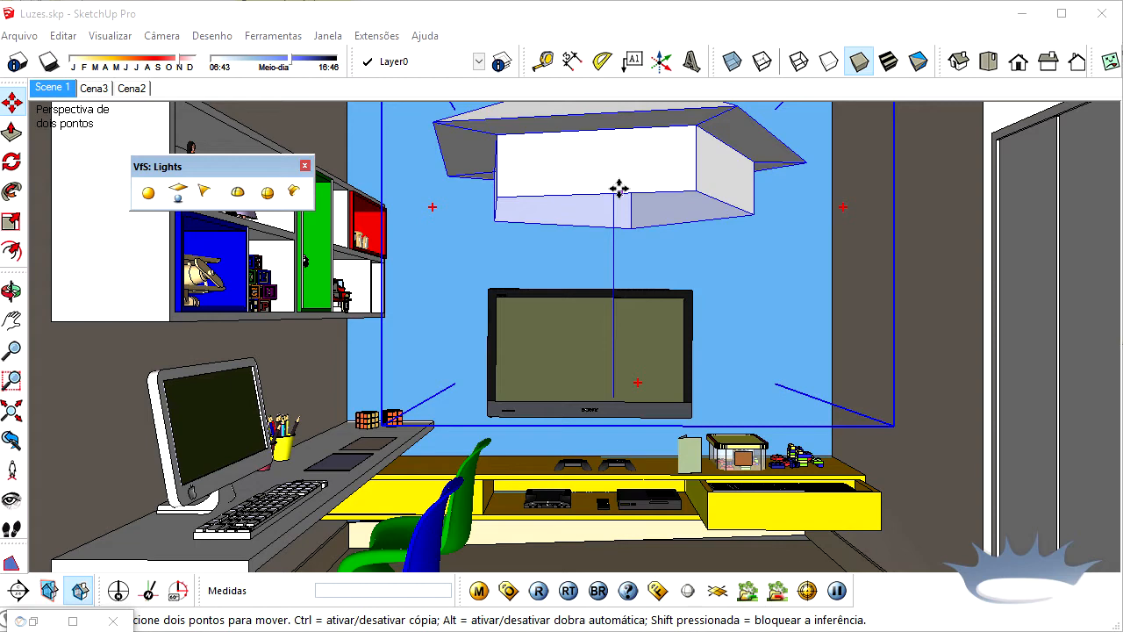
- Scale the spot light down uniformly to about 0.22 and move it toward the middle of the room above the TV
{"action": "middle_click_drag", "start_coordinate": [619, 188], "coordinate": [619, 246]}
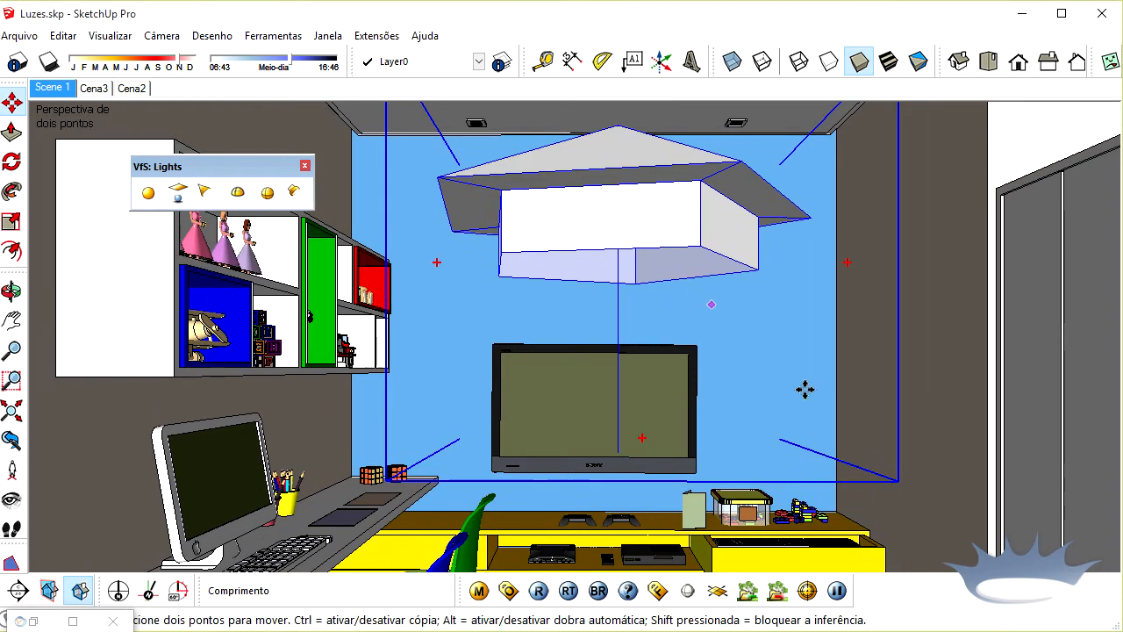
{"action": "key", "text": "s"}
{"action": "left_click_drag", "start_coordinate": [897, 483], "coordinate": [529, 219]}
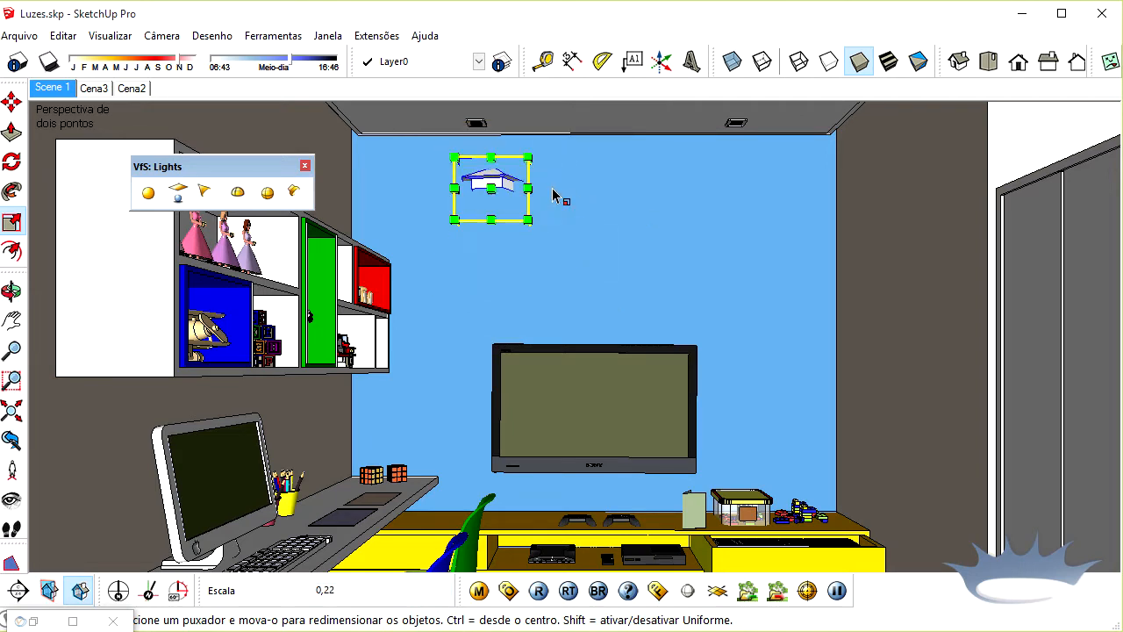
{"action": "key", "text": "m"}
{"action": "left_click_drag", "start_coordinate": [553, 294], "coordinate": [649, 274]}
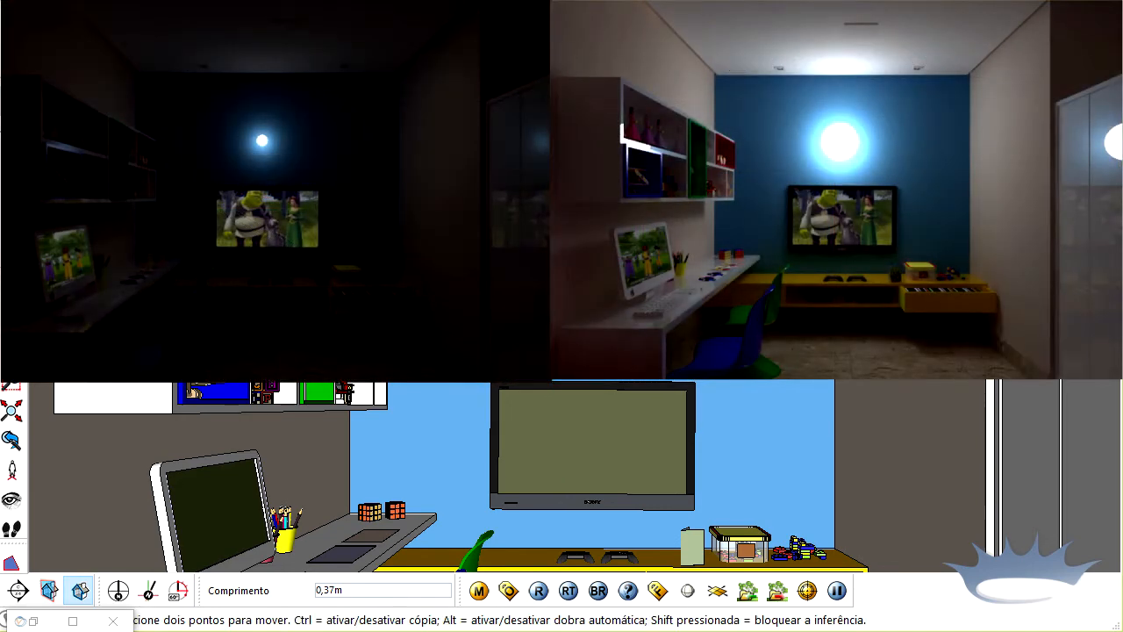
- Scale the spot light down again by about 0.50 and reposition it near the ceiling, returning to the Scene 1 view
{"action": "key", "text": "s"}
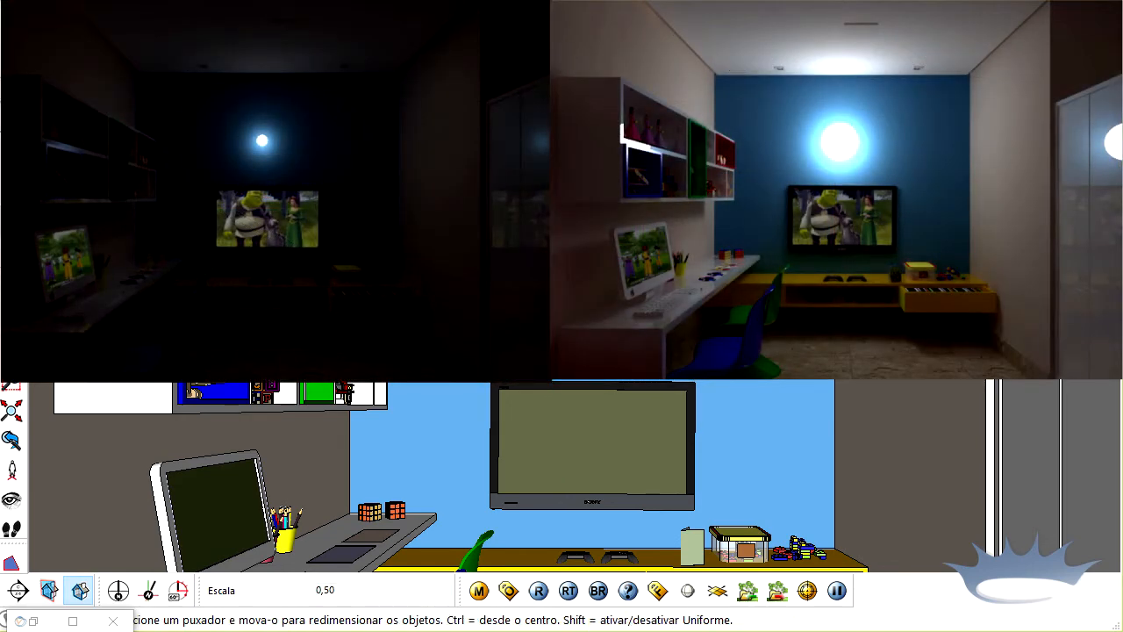
{"action": "key", "text": "m"}
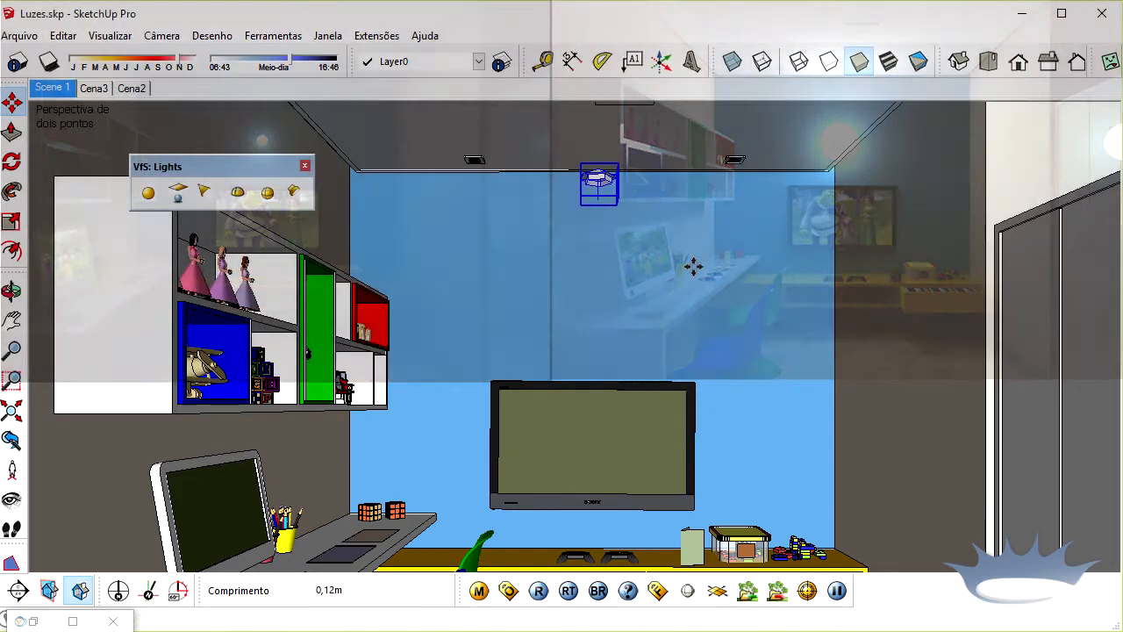
{"action": "middle_click_drag", "start_coordinate": [694, 266], "coordinate": [686, 337]}
{"action": "left_click", "coordinate": [50, 91]}
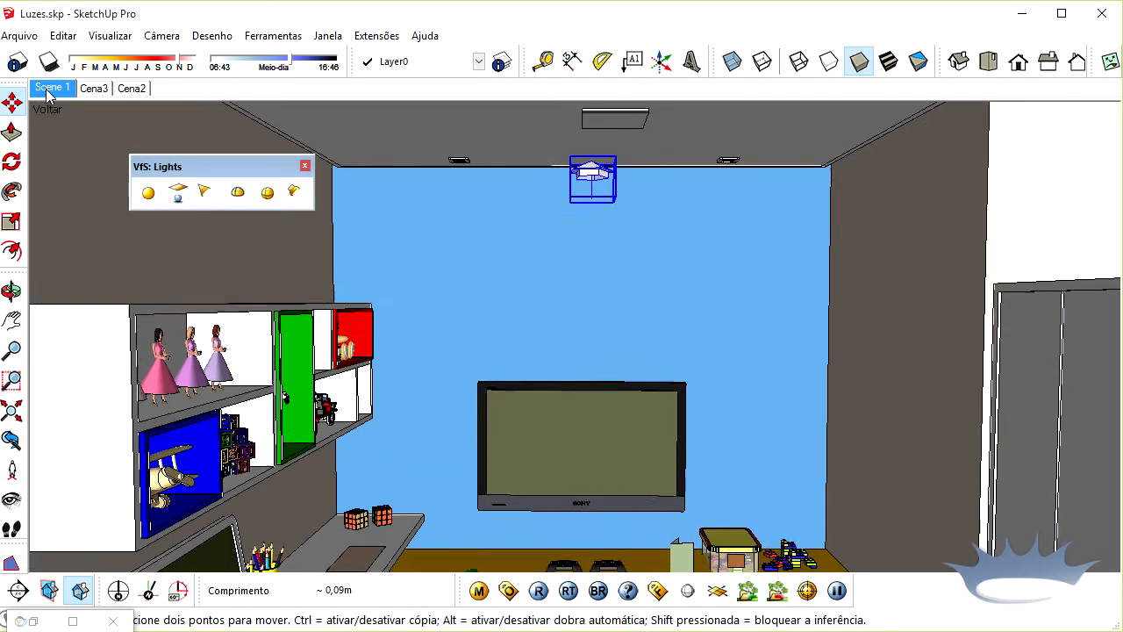
{"action": "key", "text": "space"}
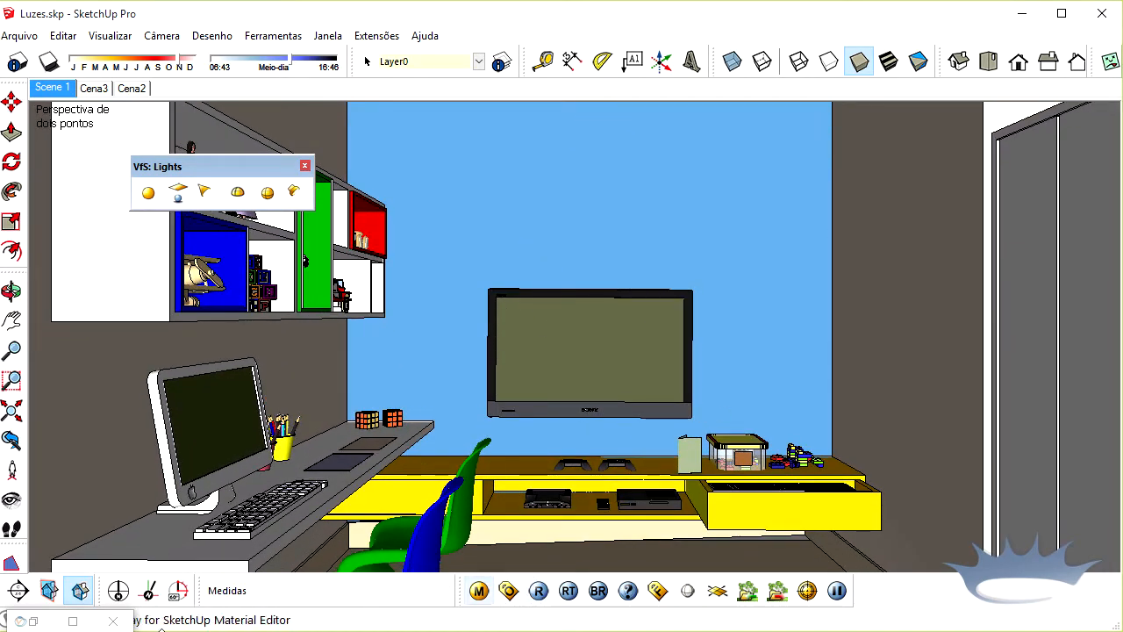
- Save the current spot light render to the frame buffer history and render the scene with the smaller light
{"action": "left_click", "coordinate": [72, 621]}
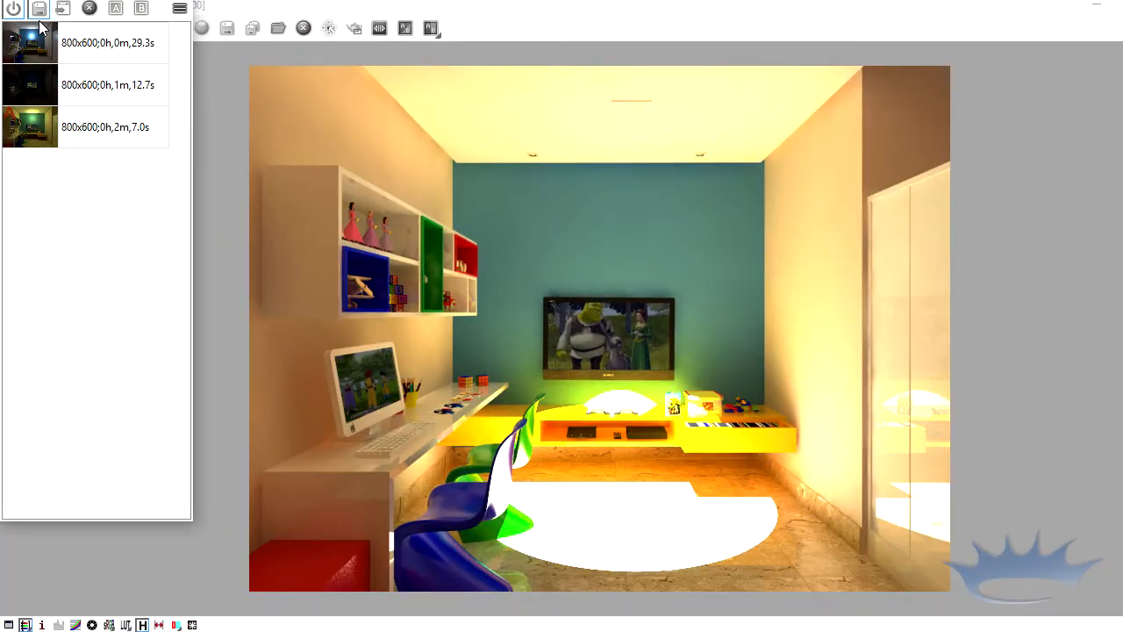
{"action": "left_click", "coordinate": [38, 8]}
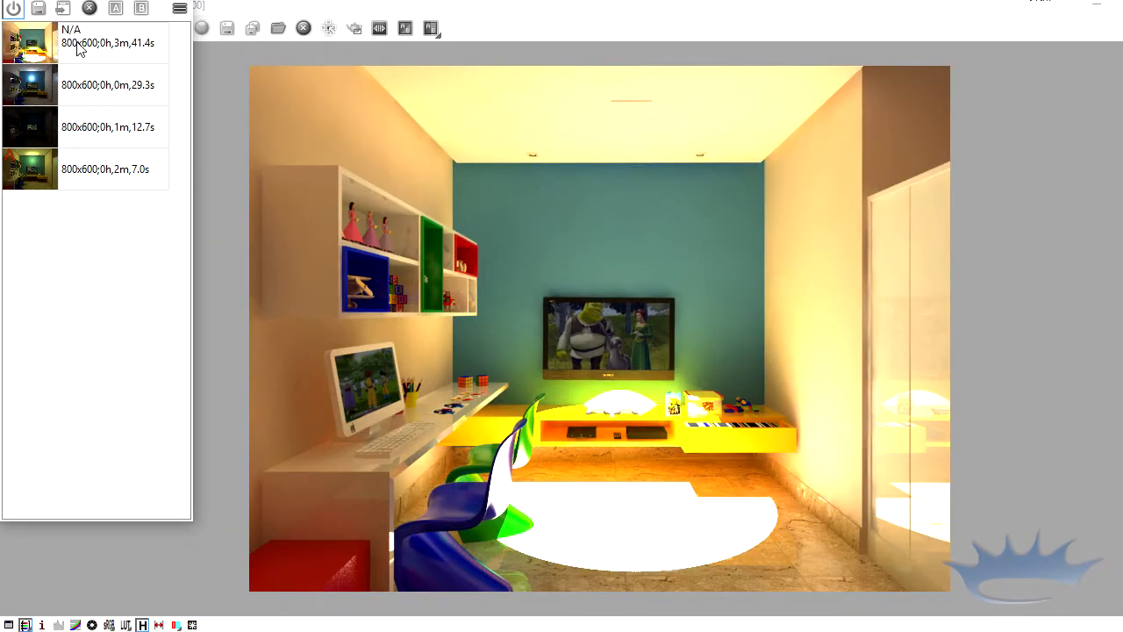
{"action": "left_click", "coordinate": [1122, 4]}
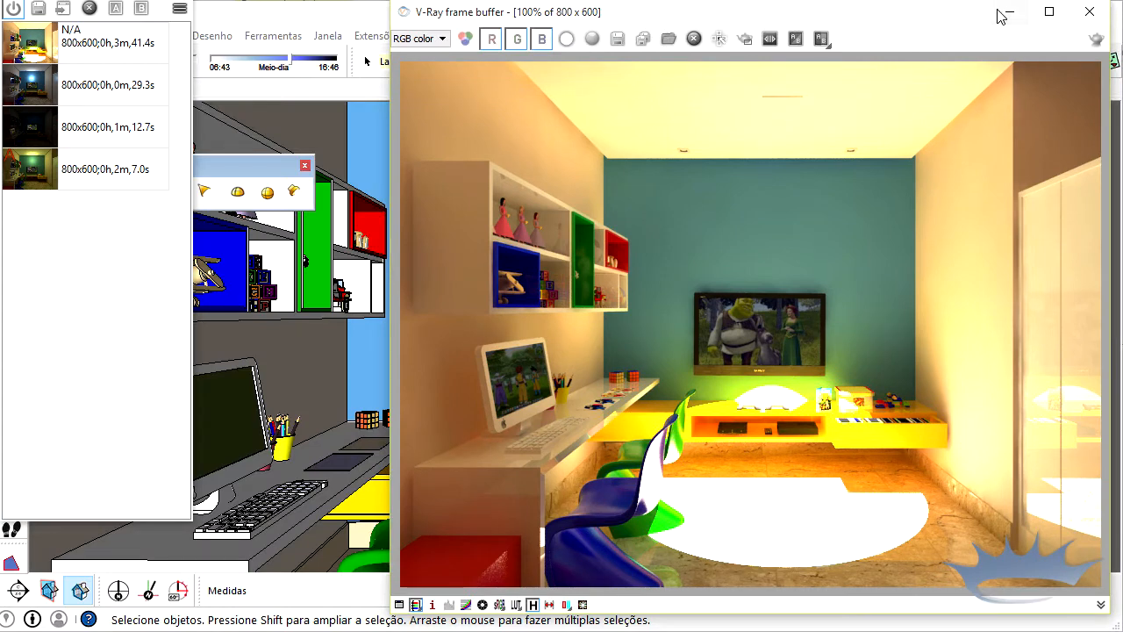
{"action": "left_click", "coordinate": [1096, 40]}
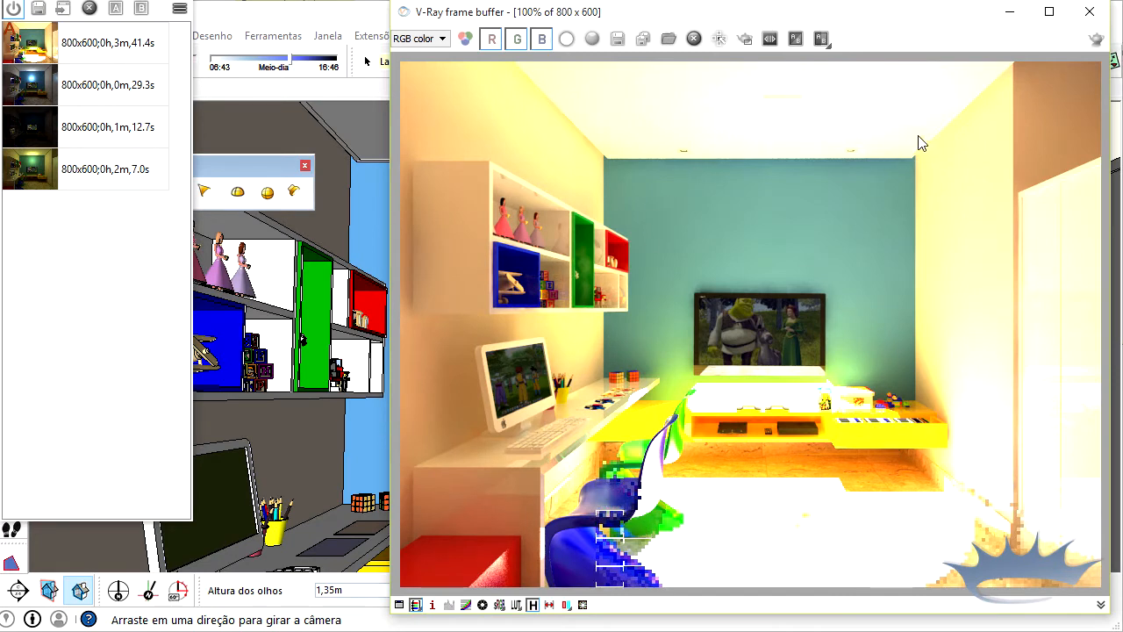
- Set the 0h,3m,41.4s history render as image A and turn on the A/B comparison against the new render
{"action": "left_click", "coordinate": [1009, 14]}
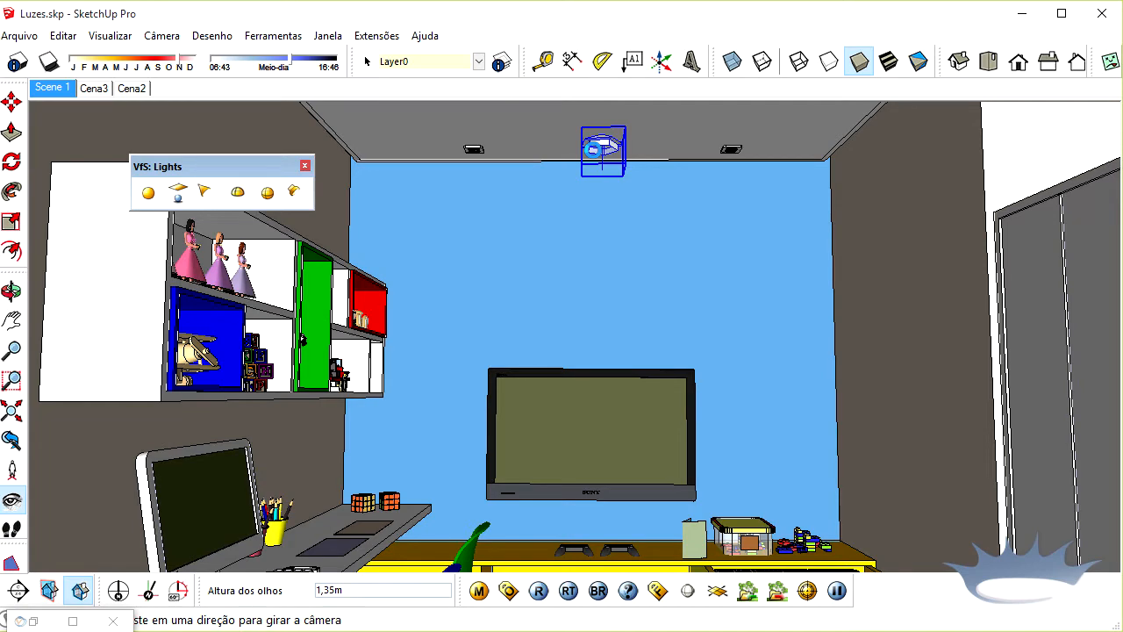
{"action": "left_click", "coordinate": [75, 621]}
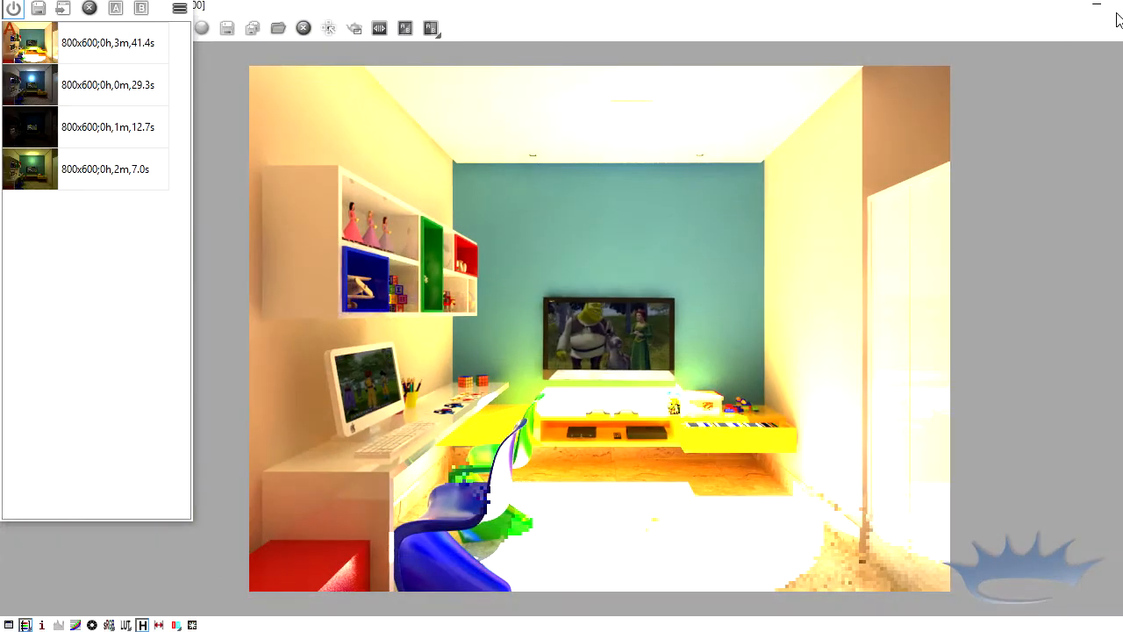
{"action": "left_click", "coordinate": [1122, 4]}
{"action": "left_click", "coordinate": [156, 54]}
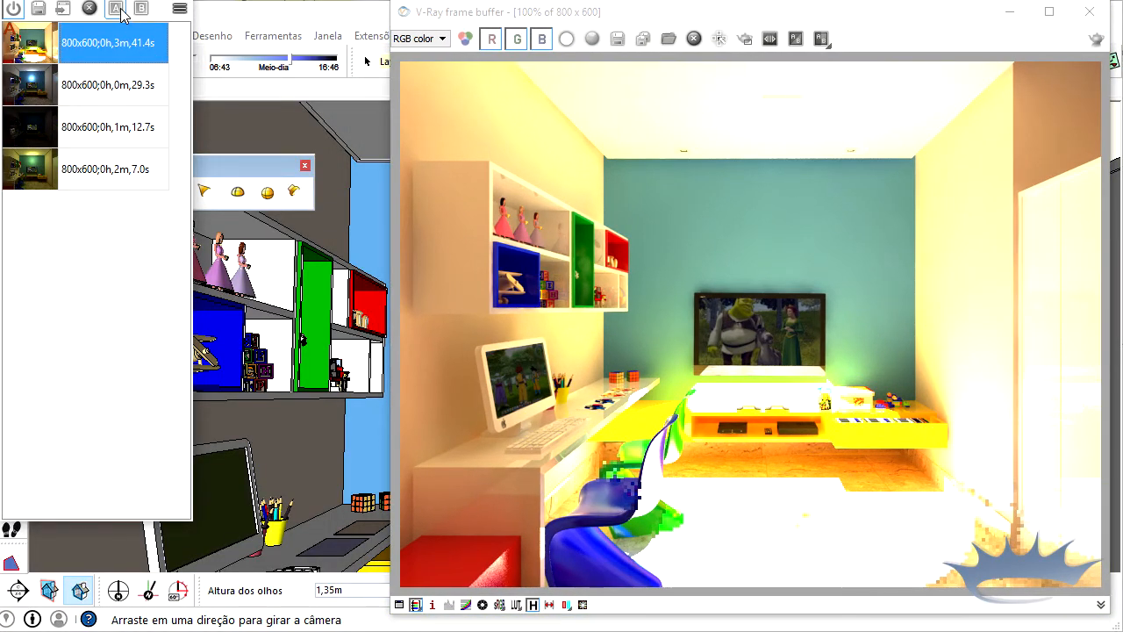
{"action": "left_click", "coordinate": [118, 7]}
{"action": "left_click", "coordinate": [821, 39]}
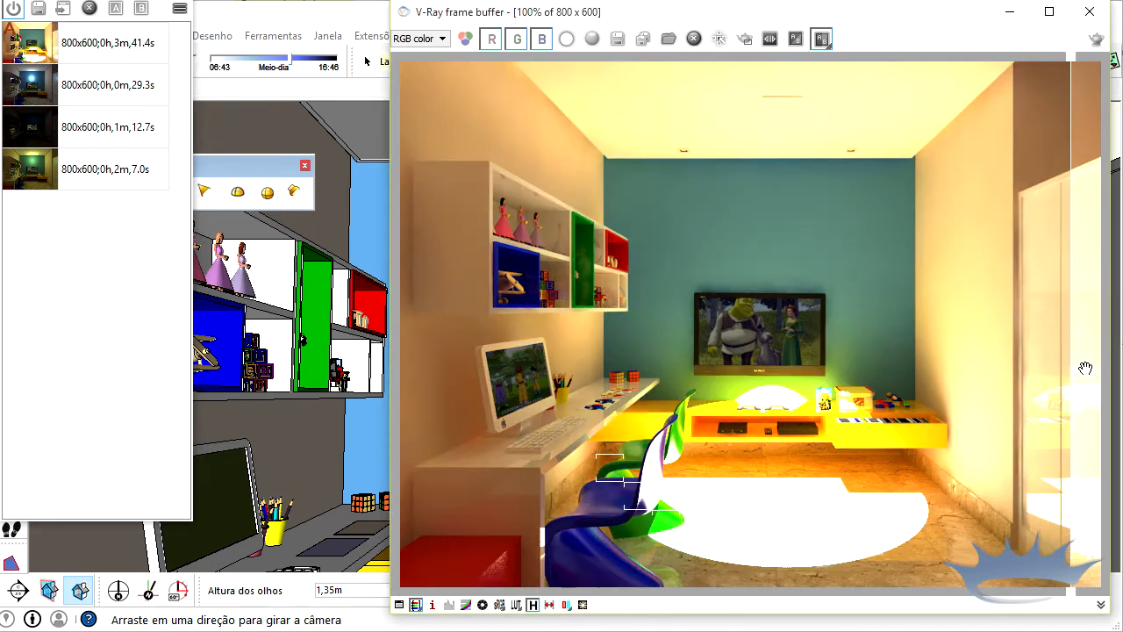
- Sweep the comparison divider back and forth across the image to compare the lighting of the large and small spot lights
{"action": "left_click_drag", "start_coordinate": [1085, 368], "coordinate": [521, 475]}
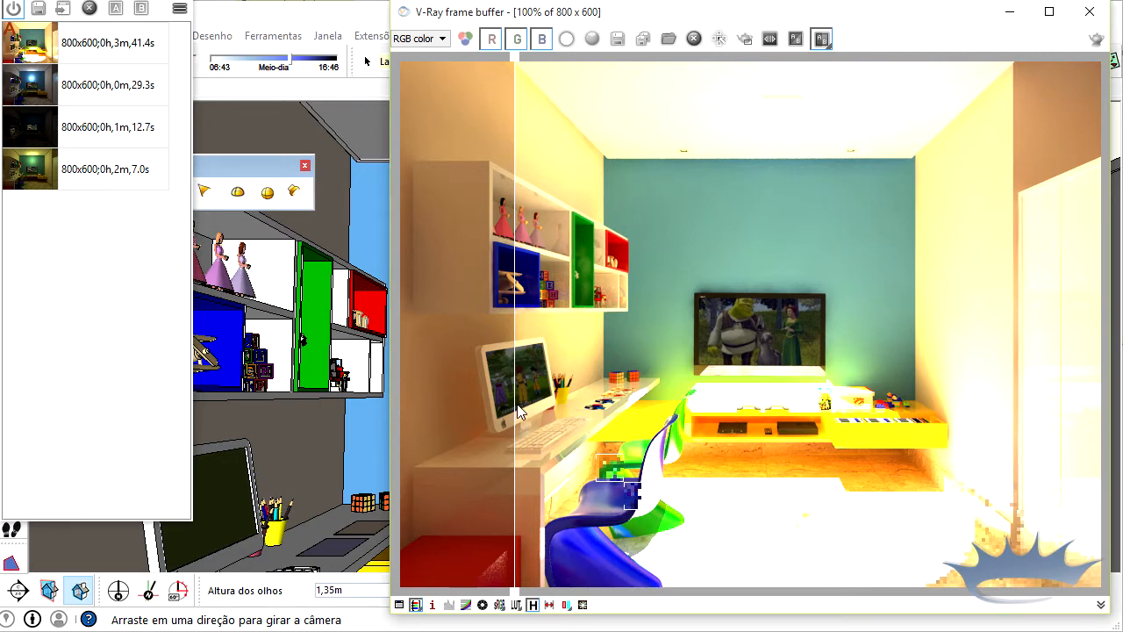
{"action": "left_click_drag", "start_coordinate": [520, 412], "coordinate": [1039, 364]}
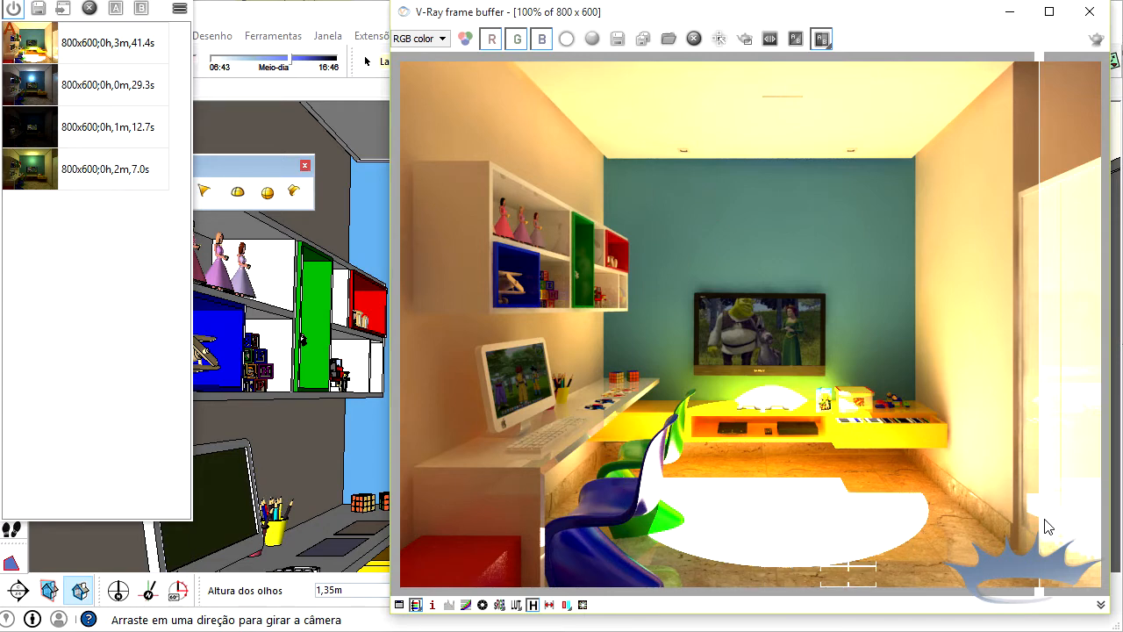
{"action": "left_click_drag", "start_coordinate": [1044, 525], "coordinate": [519, 546]}
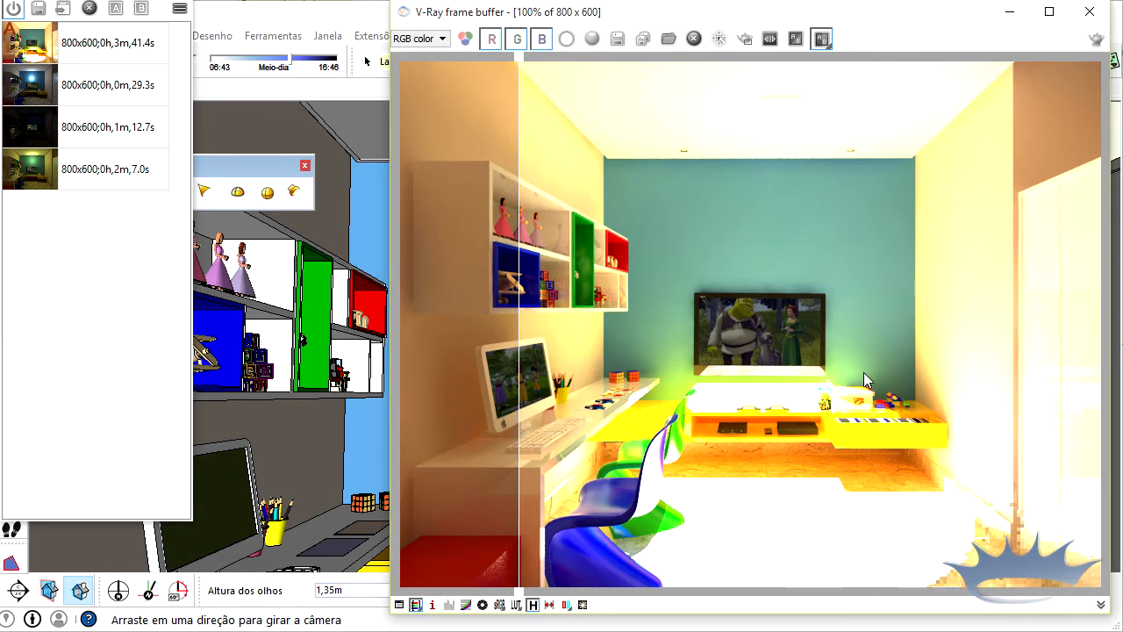
{"action": "left_click_drag", "start_coordinate": [516, 166], "coordinate": [740, 292]}
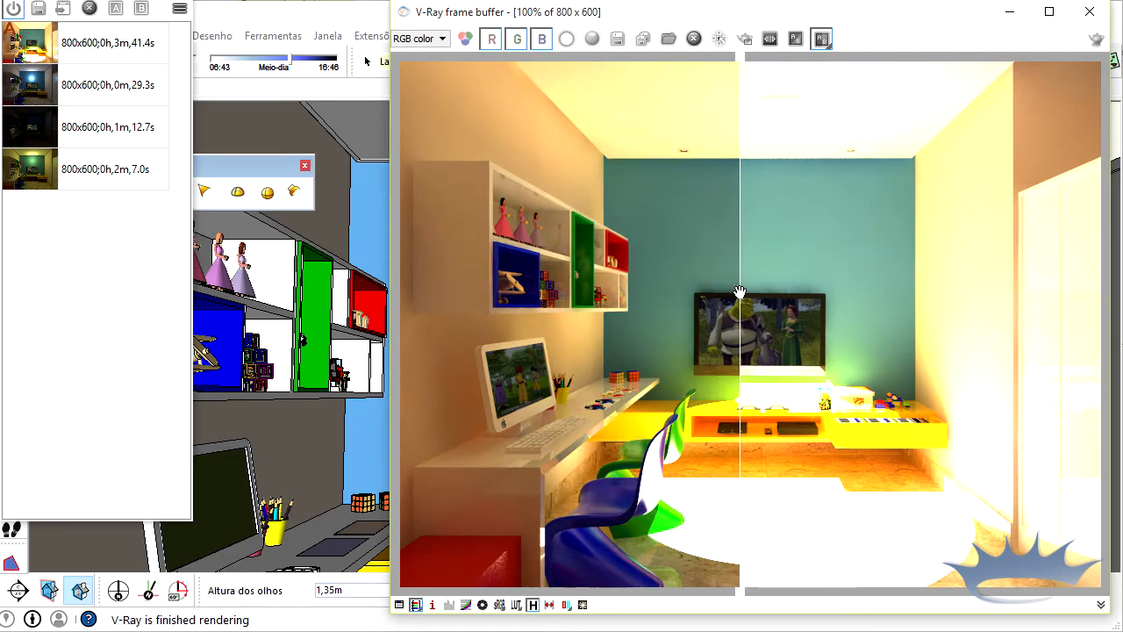
- Check the small spot light in the model and compare both renders again in the maximized frame buffer, restoring its window size at the end
{"action": "left_click", "coordinate": [1009, 13]}
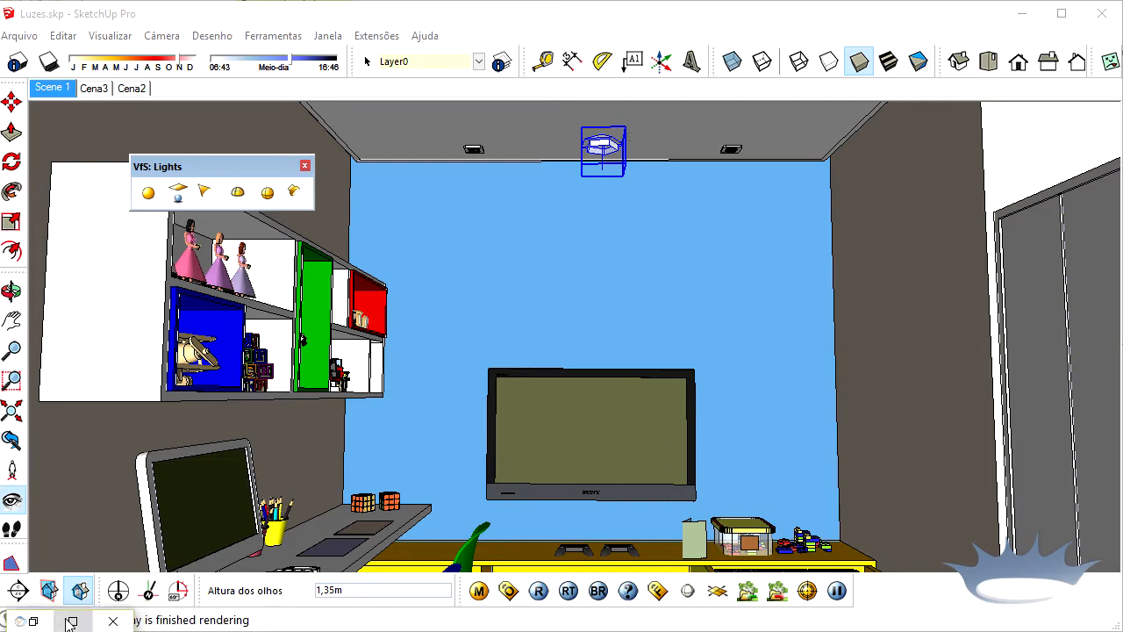
{"action": "left_click", "coordinate": [33, 621]}
{"action": "left_click_drag", "start_coordinate": [583, 209], "coordinate": [264, 413]}
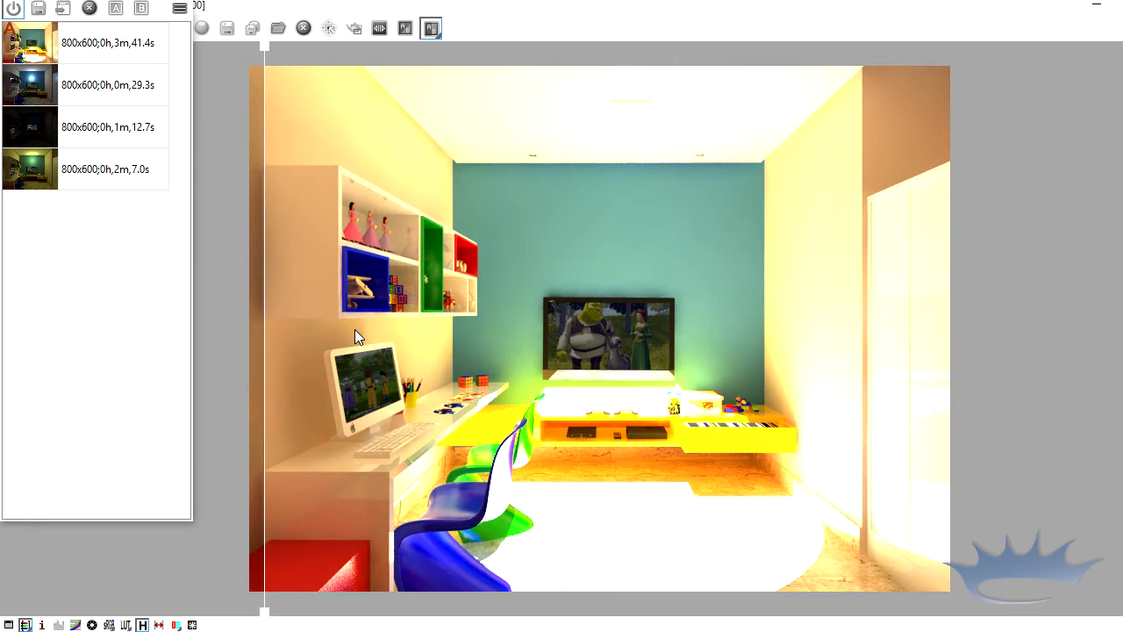
{"action": "left_click_drag", "start_coordinate": [265, 318], "coordinate": [541, 307]}
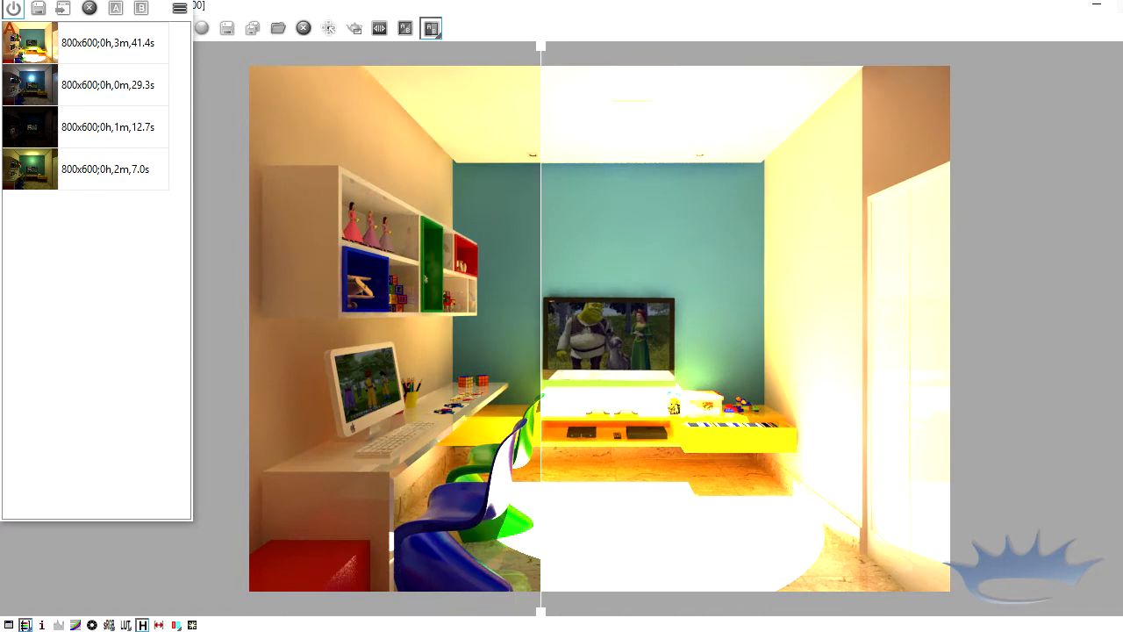
{"action": "left_click", "coordinate": [1122, 5]}
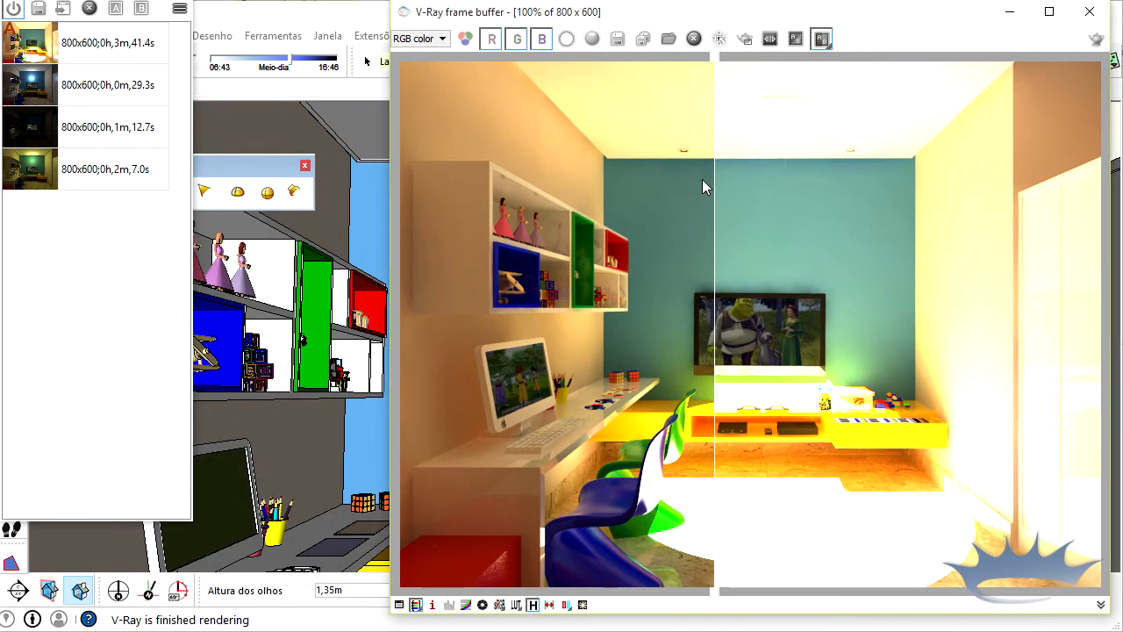
- Compare the large and small spot light renders once more, ending with the comparison off and the frame buffer minimized
{"action": "left_click", "coordinate": [1009, 12]}
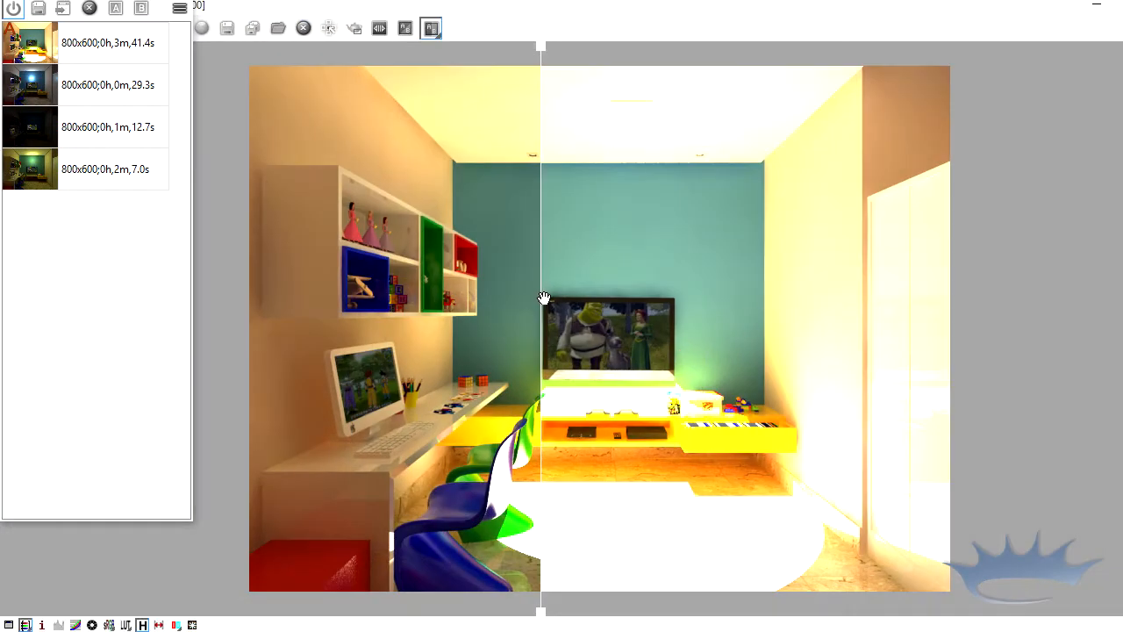
{"action": "mouse_move", "coordinate": [544, 298]}
{"action": "left_mouse_down"}
{"action": "mouse_move", "coordinate": [903, 374]}
{"action": "mouse_move", "coordinate": [359, 506]}
{"action": "mouse_move", "coordinate": [801, 495]}
{"action": "mouse_move", "coordinate": [325, 501]}
{"action": "left_mouse_up"}
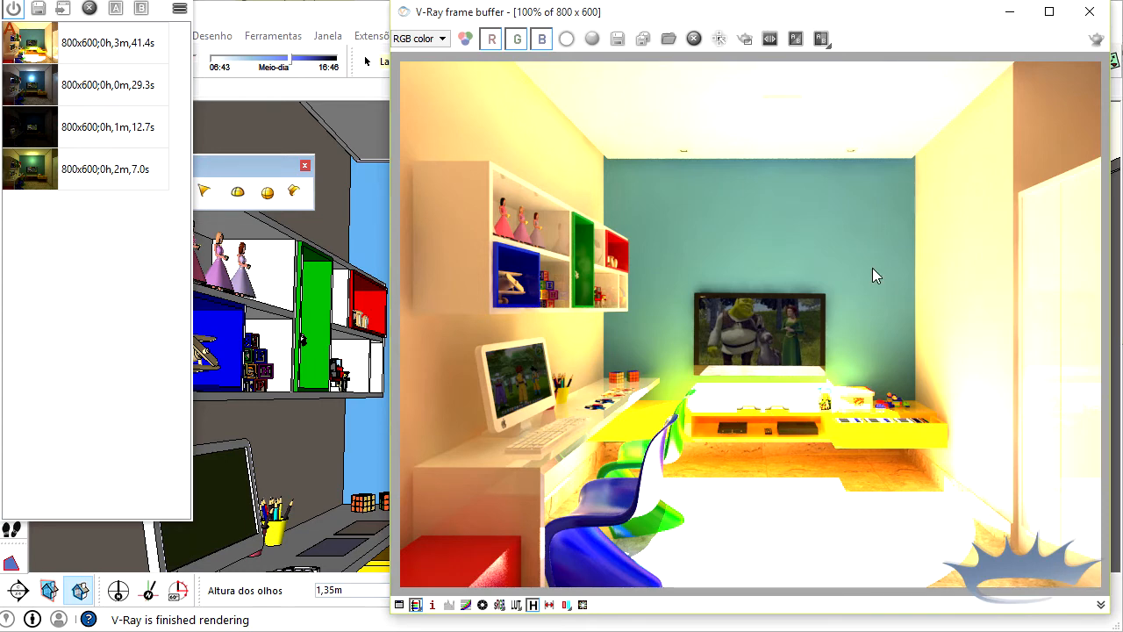
{"action": "left_click", "coordinate": [1009, 11]}
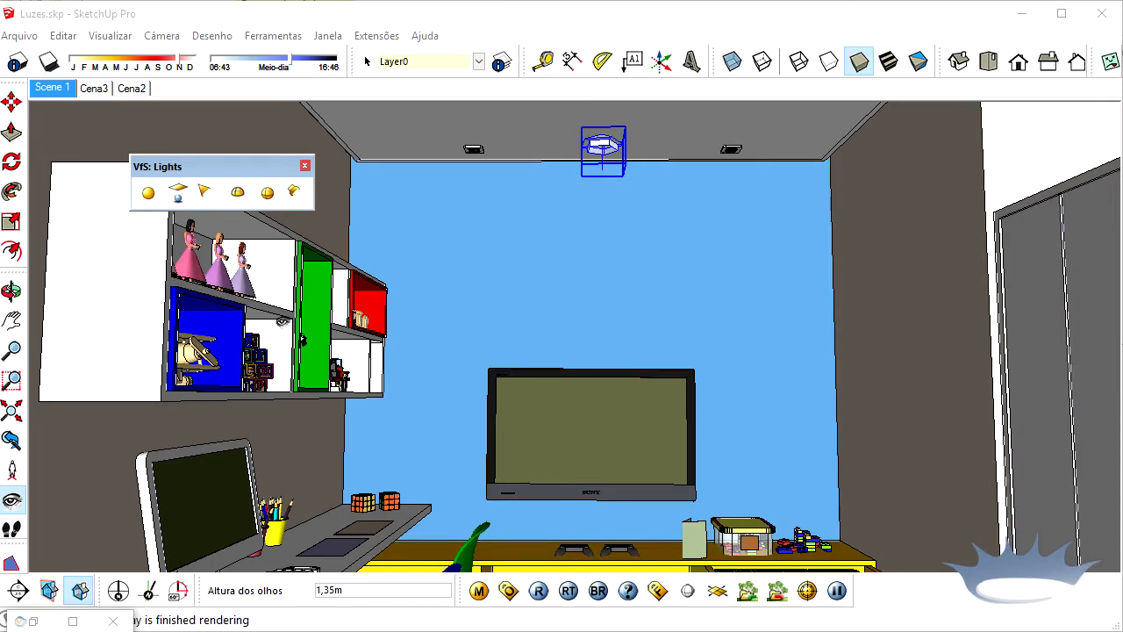
- Select the ceiling spot light and set its decay to Inverse Square in the V-Ray light editor
{"action": "key", "text": "space"}
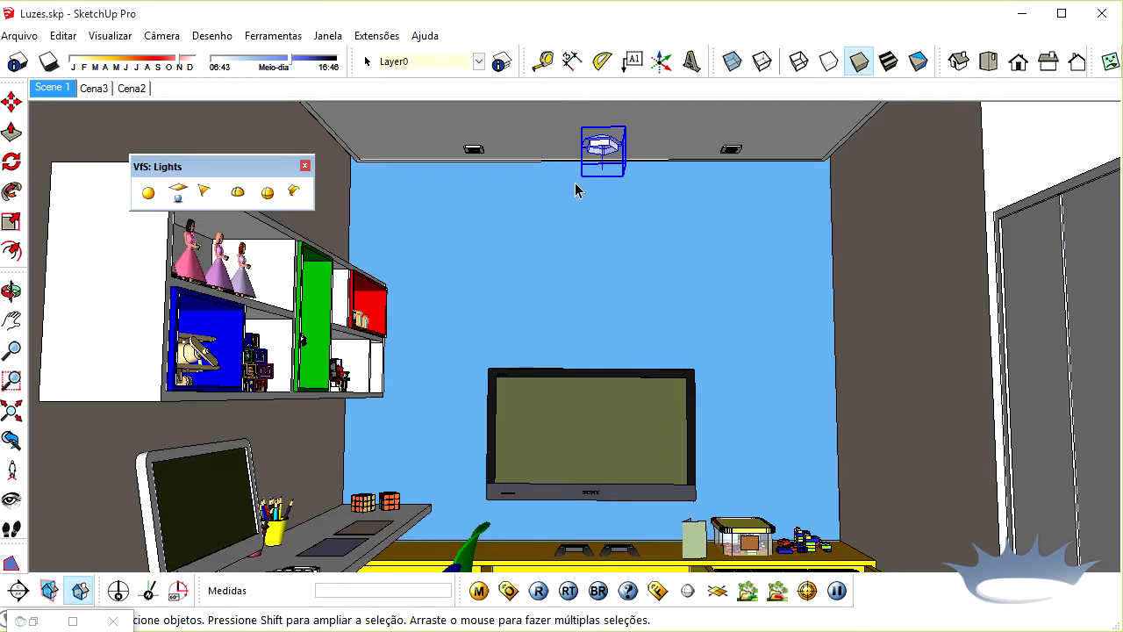
{"action": "left_click", "coordinate": [649, 170]}
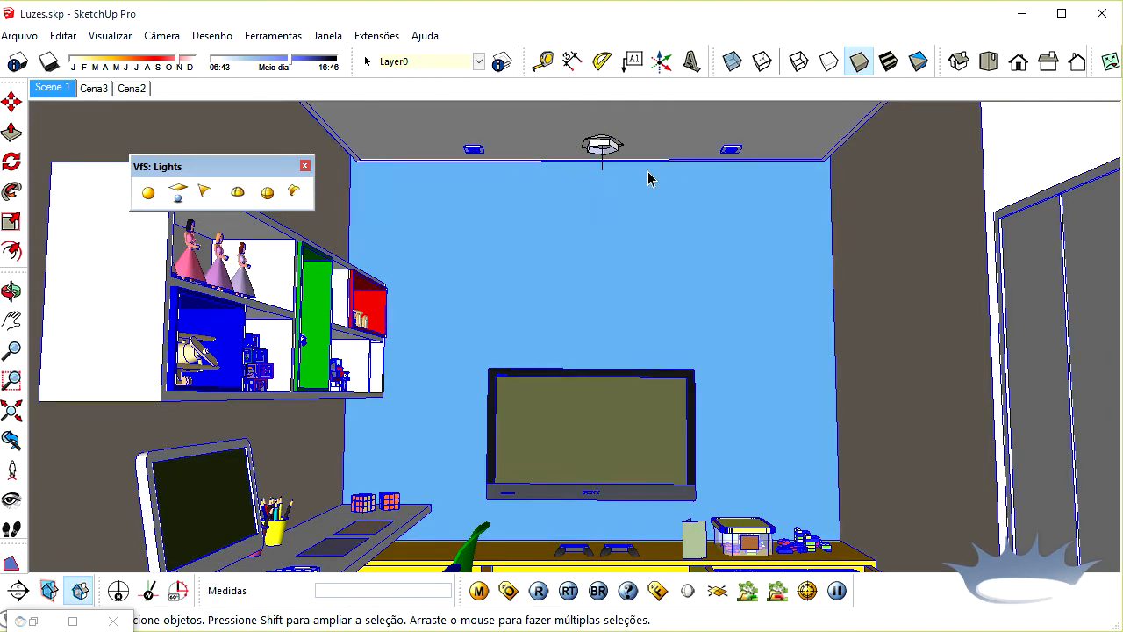
{"action": "left_click", "coordinate": [600, 158]}
{"action": "right_click", "coordinate": [612, 151]}
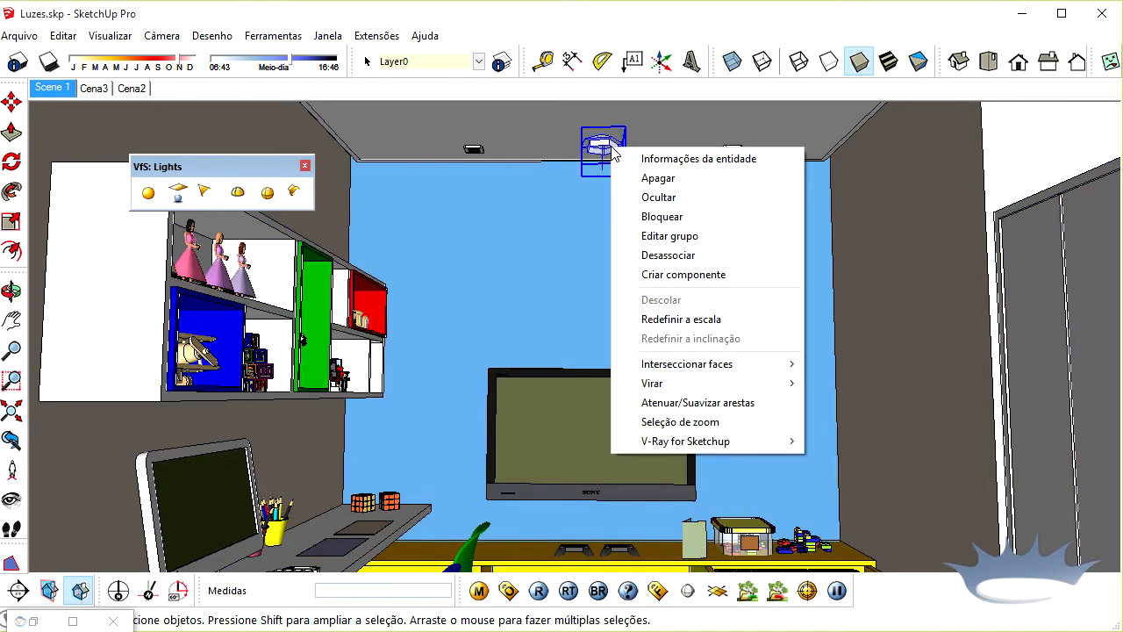
{"action": "mouse_move", "coordinate": [697, 443]}
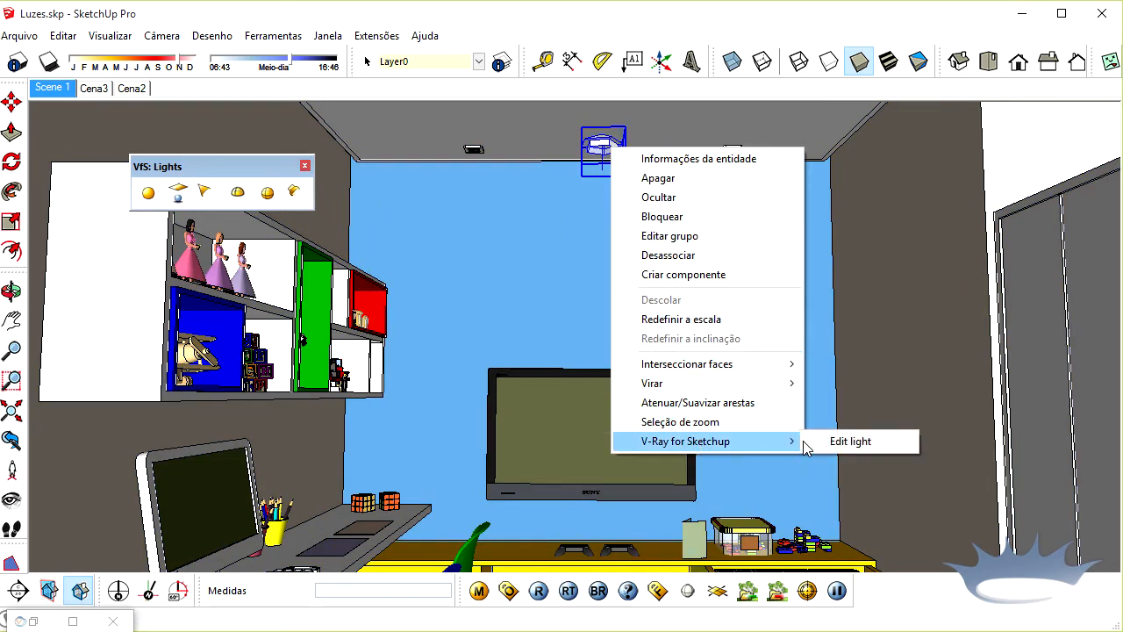
{"action": "left_click", "coordinate": [834, 442]}
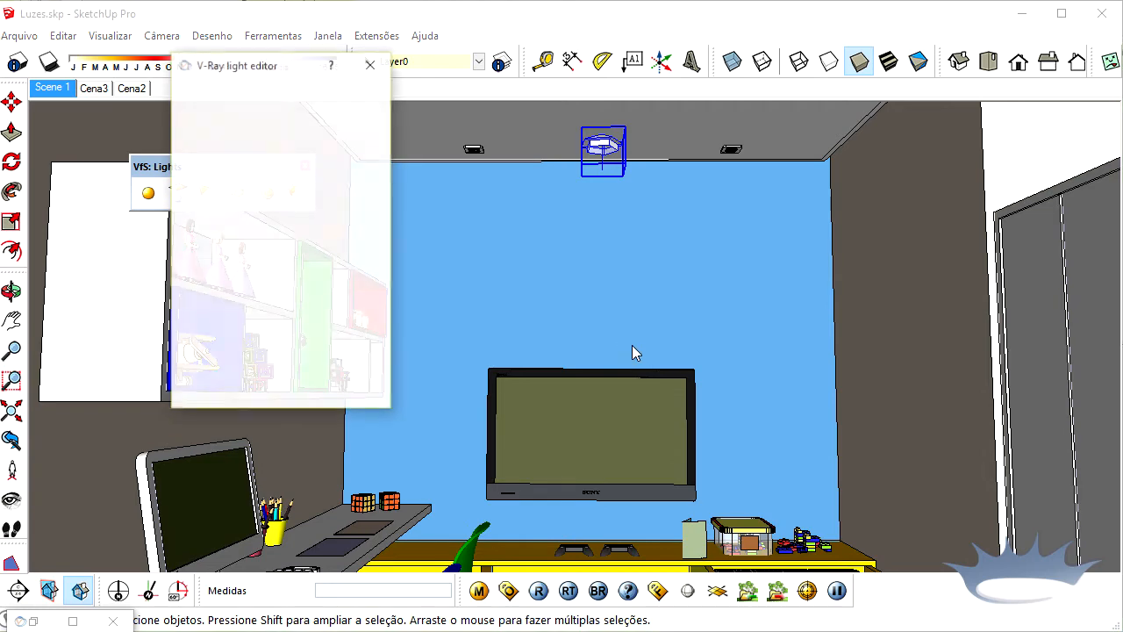
{"action": "left_click_drag", "start_coordinate": [248, 79], "coordinate": [499, 181]}
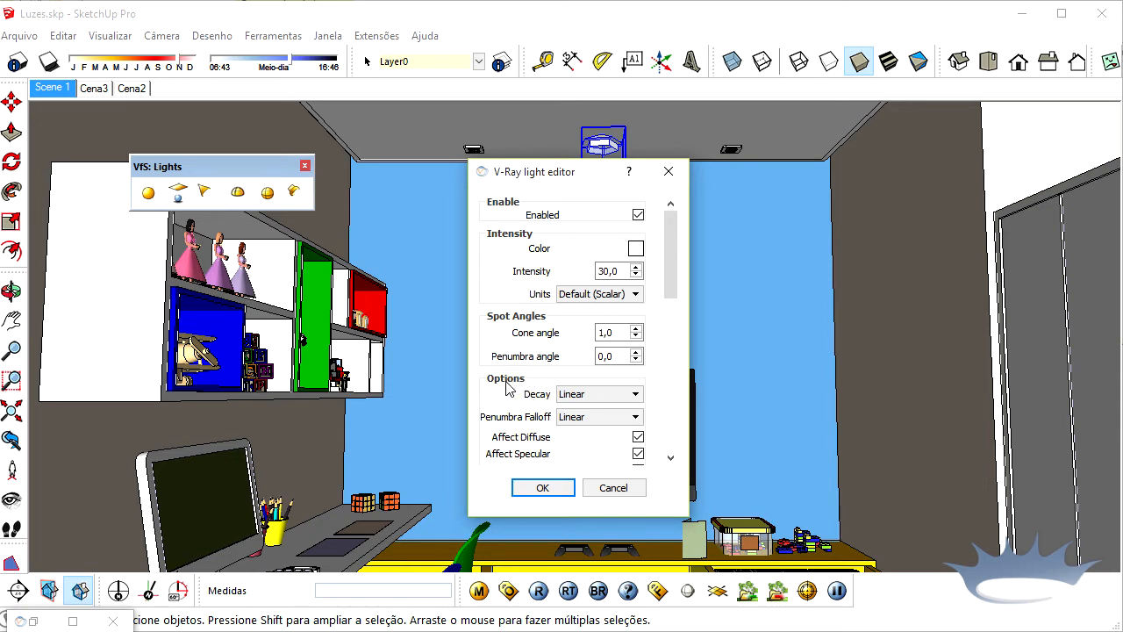
{"action": "left_click", "coordinate": [579, 396]}
{"action": "left_click", "coordinate": [604, 432]}
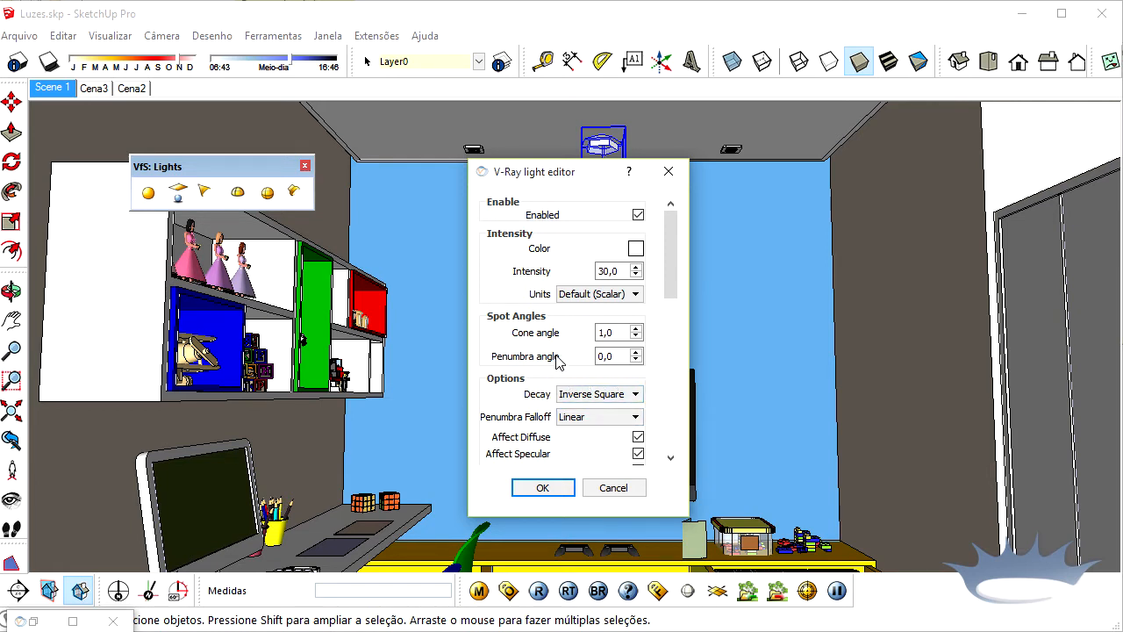
{"action": "left_click", "coordinate": [544, 489]}
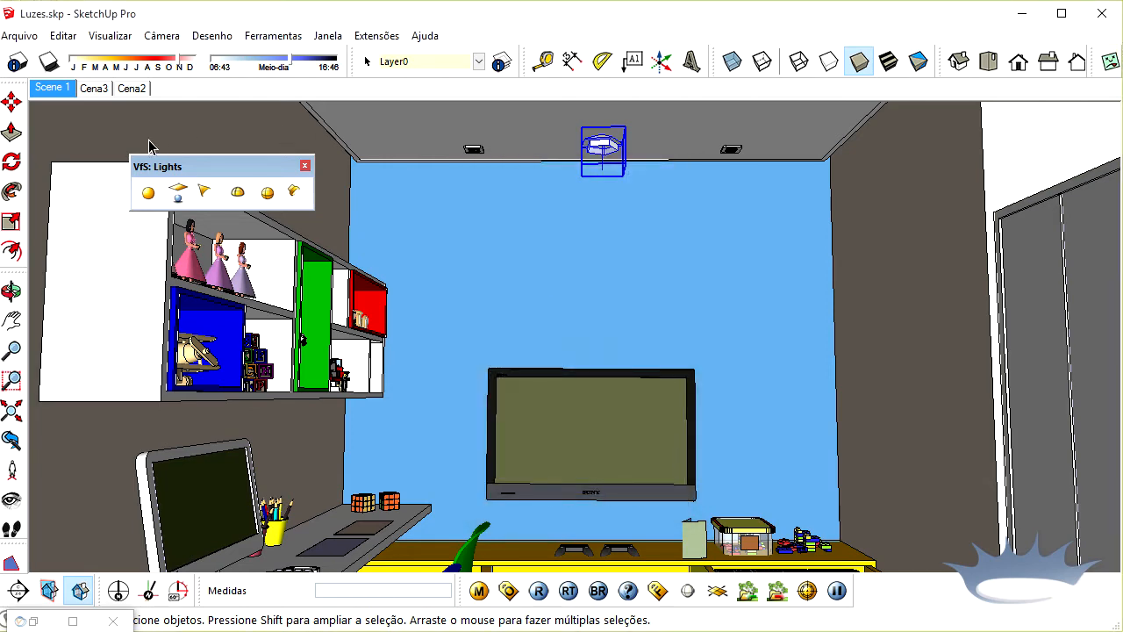
- Return to Scene 1, save the existing render to the frame buffer history and render with the Inverse Square decay
{"action": "left_click", "coordinate": [50, 90]}
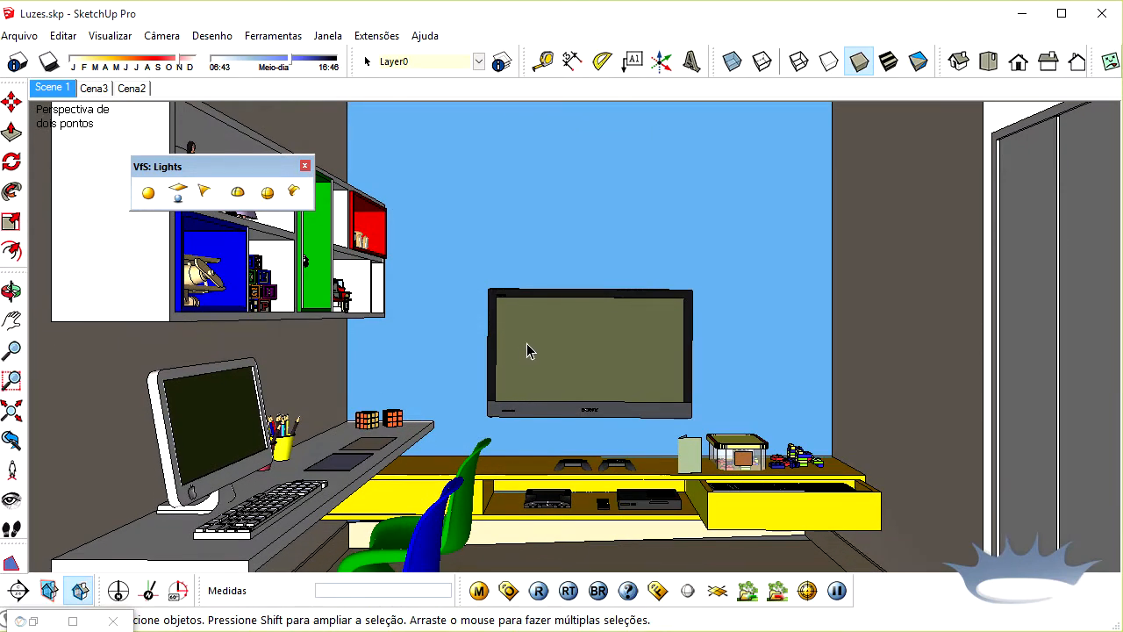
{"action": "left_click", "coordinate": [74, 621]}
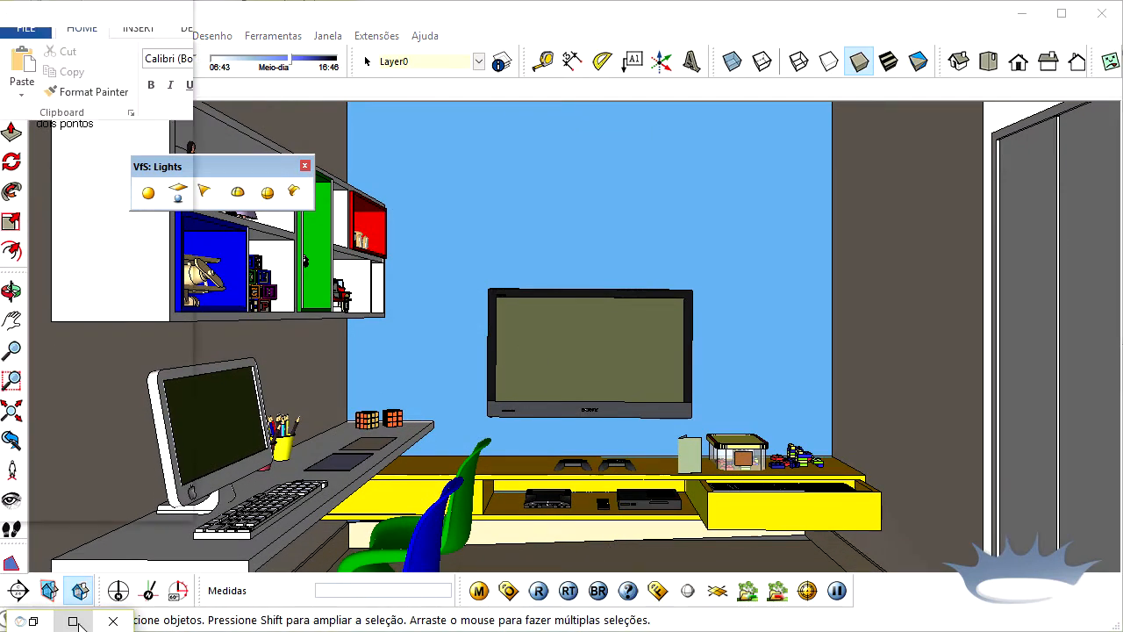
{"action": "left_click", "coordinate": [39, 9]}
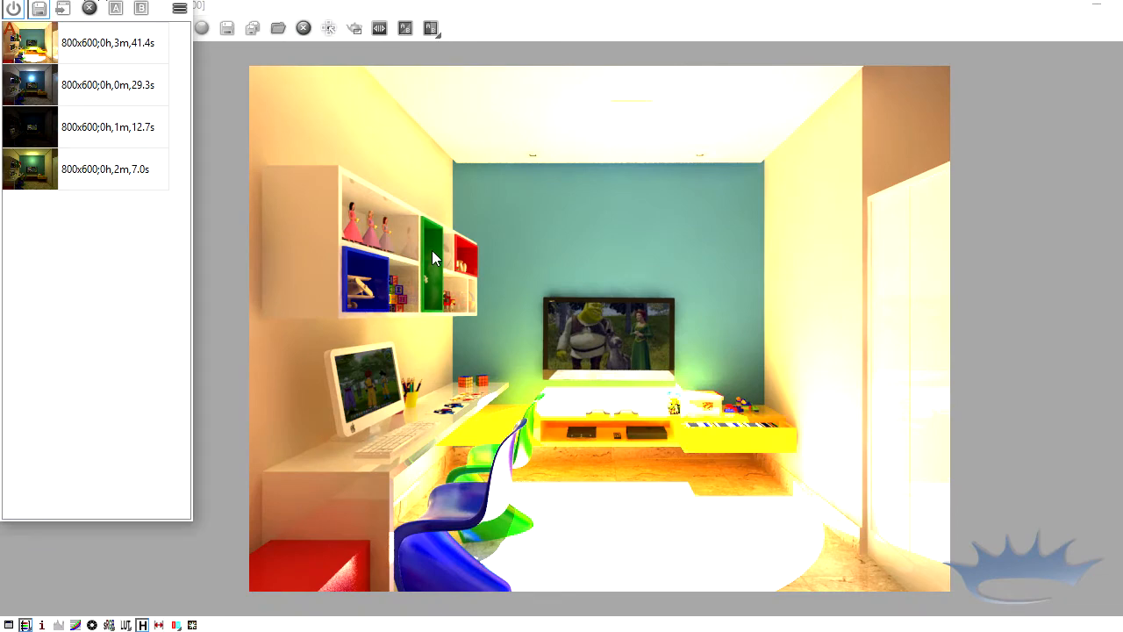
{"action": "left_click", "coordinate": [1122, 16]}
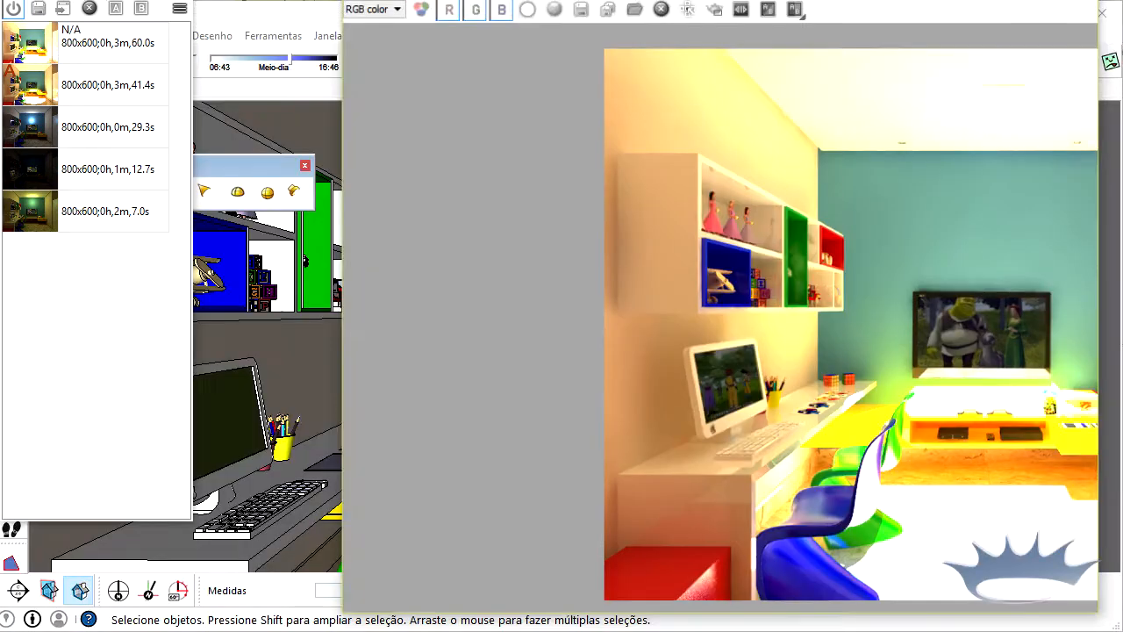
{"action": "left_click", "coordinate": [1096, 41]}
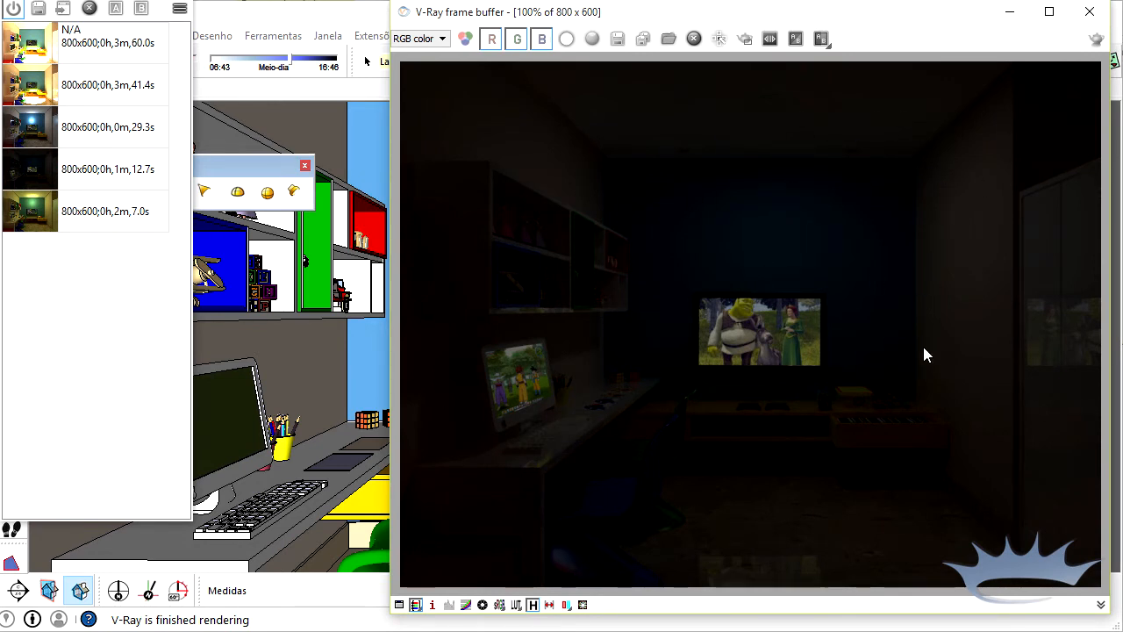
- Set the 0h,1m,12.7s history render as image A and compare it with the Inverse Square render, ending with the comparison off
{"action": "left_click", "coordinate": [33, 169]}
{"action": "left_click", "coordinate": [114, 9]}
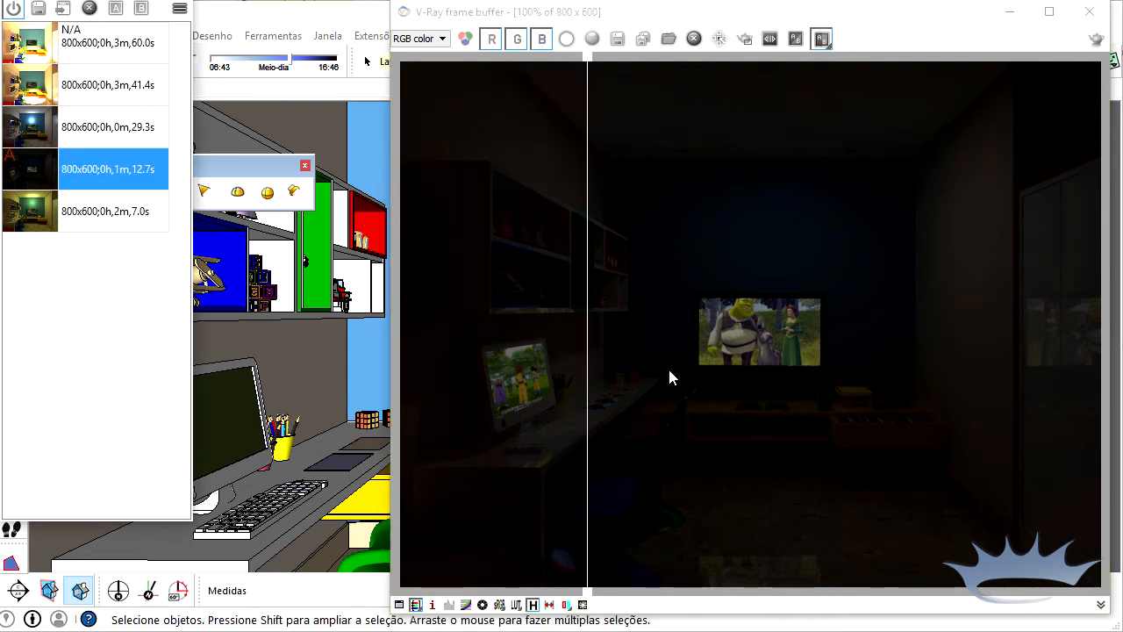
{"action": "left_click", "coordinate": [587, 390]}
{"action": "left_click_drag", "start_coordinate": [587, 390], "coordinate": [487, 379]}
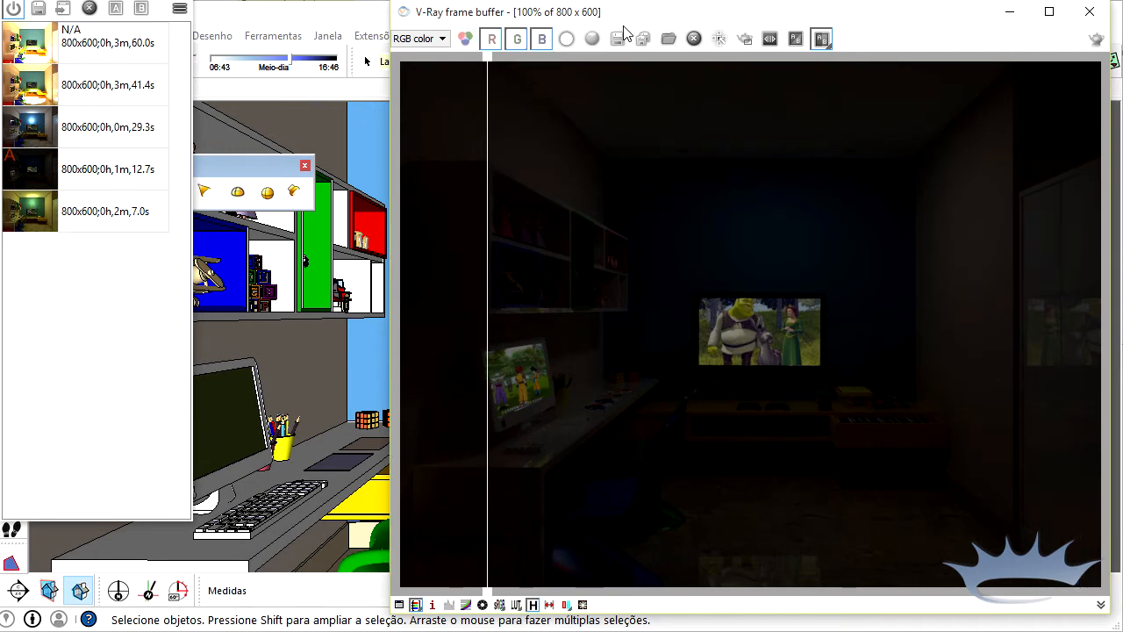
{"action": "left_click", "coordinate": [821, 38]}
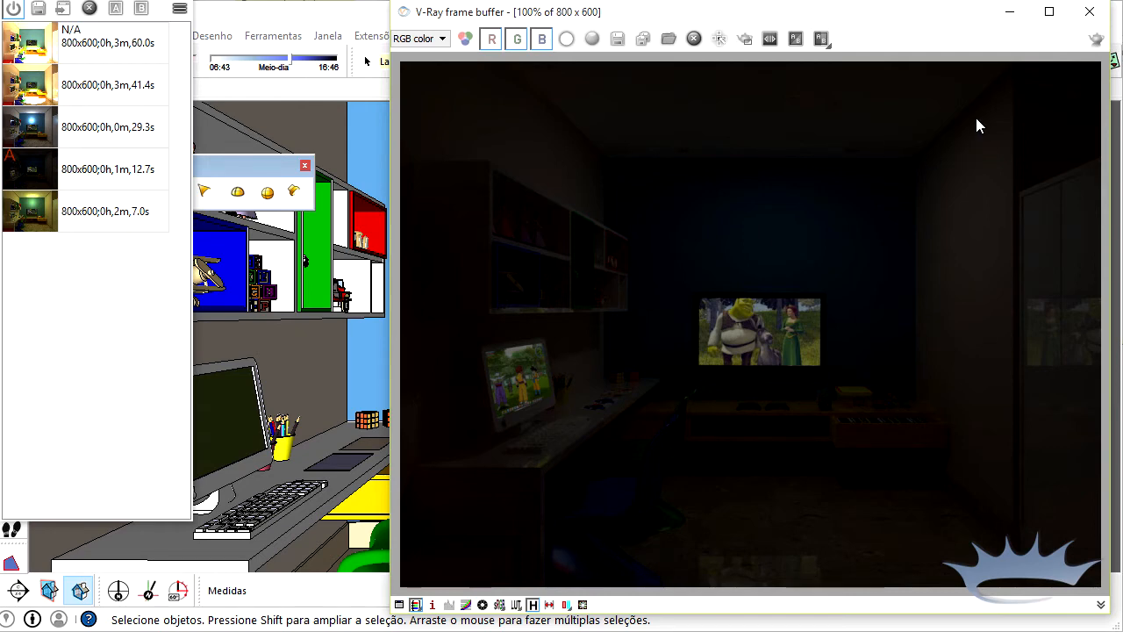
- Look up to the ceiling spot light in the model and set its intensity to 5500 in the V-Ray light editor
{"action": "left_click", "coordinate": [1010, 13]}
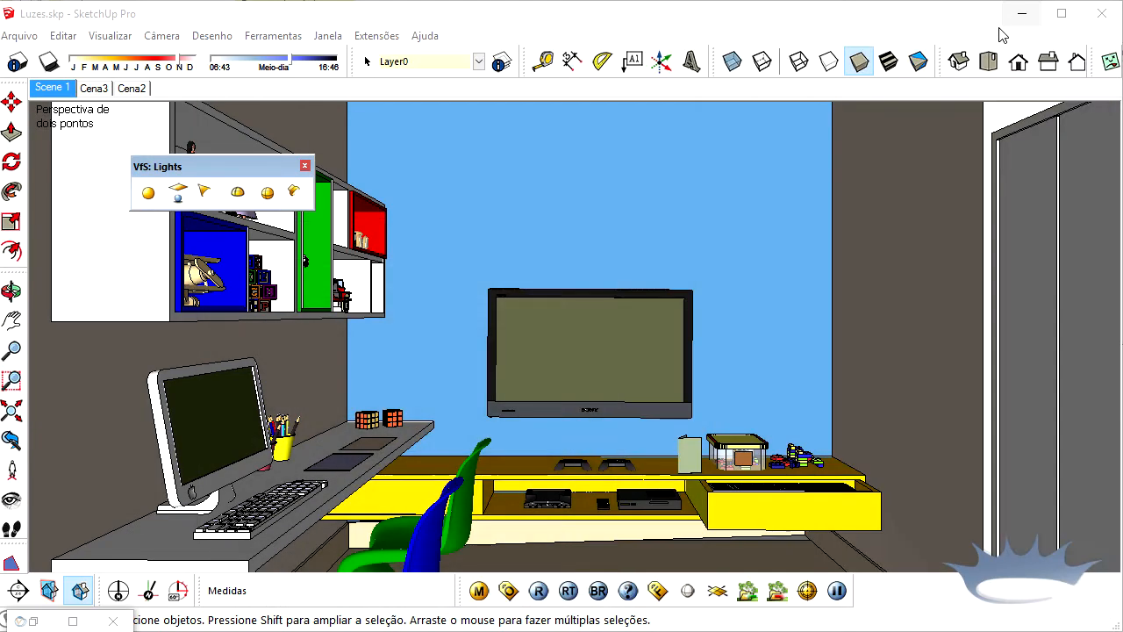
{"action": "left_click", "coordinate": [11, 500]}
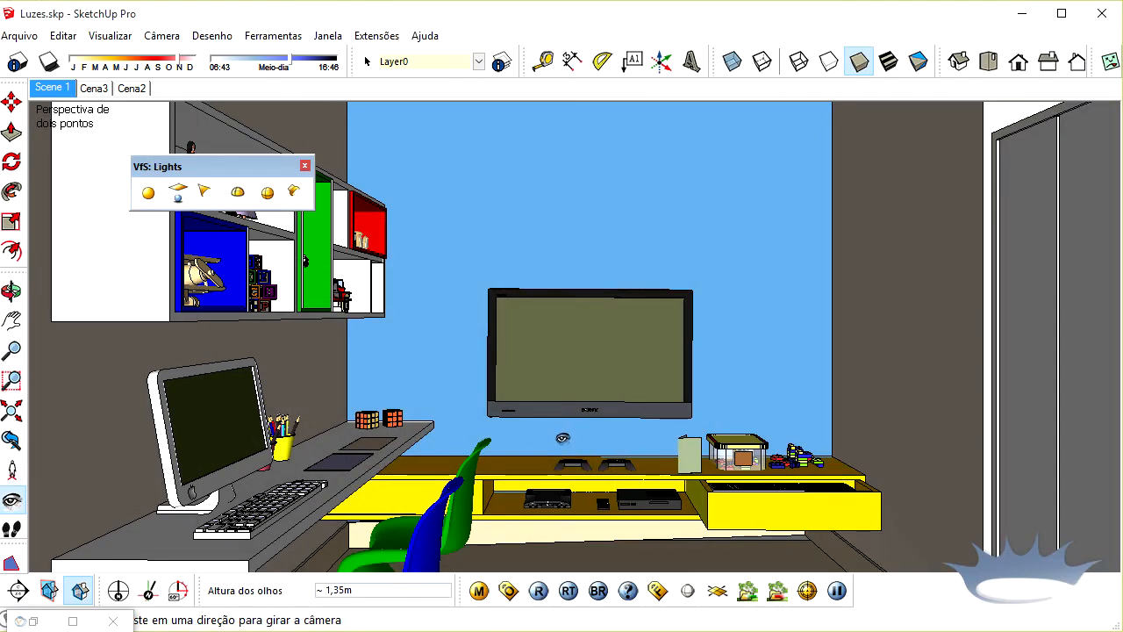
{"action": "left_click_drag", "start_coordinate": [563, 437], "coordinate": [561, 379]}
{"action": "key", "text": "space"}
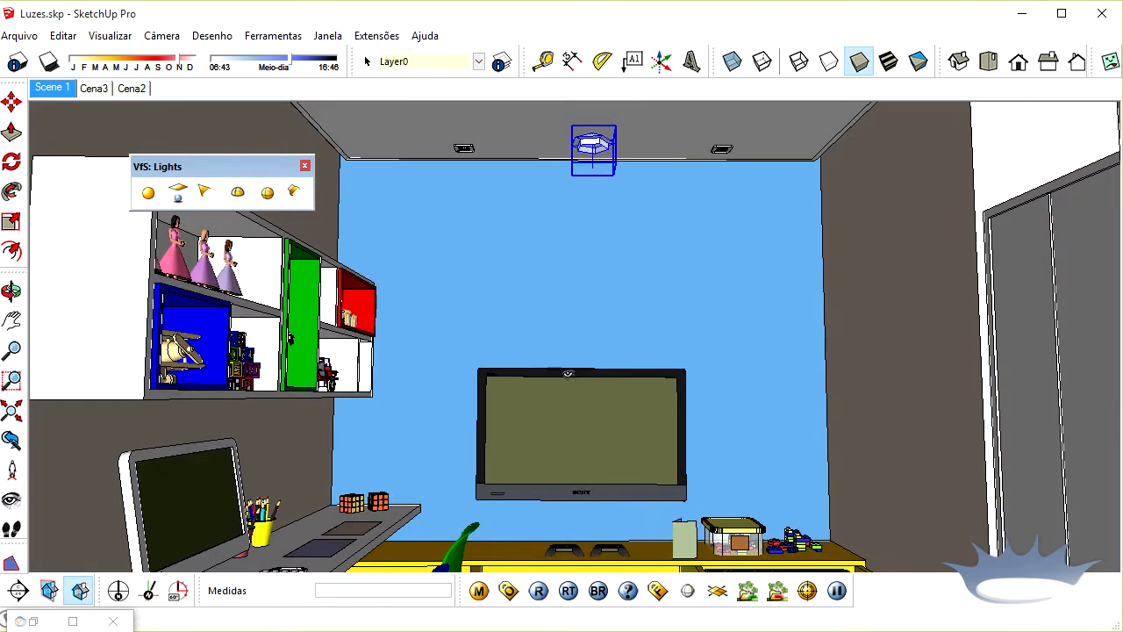
{"action": "right_click", "coordinate": [595, 141]}
{"action": "mouse_move", "coordinate": [742, 432]}
{"action": "left_click", "coordinate": [833, 432]}
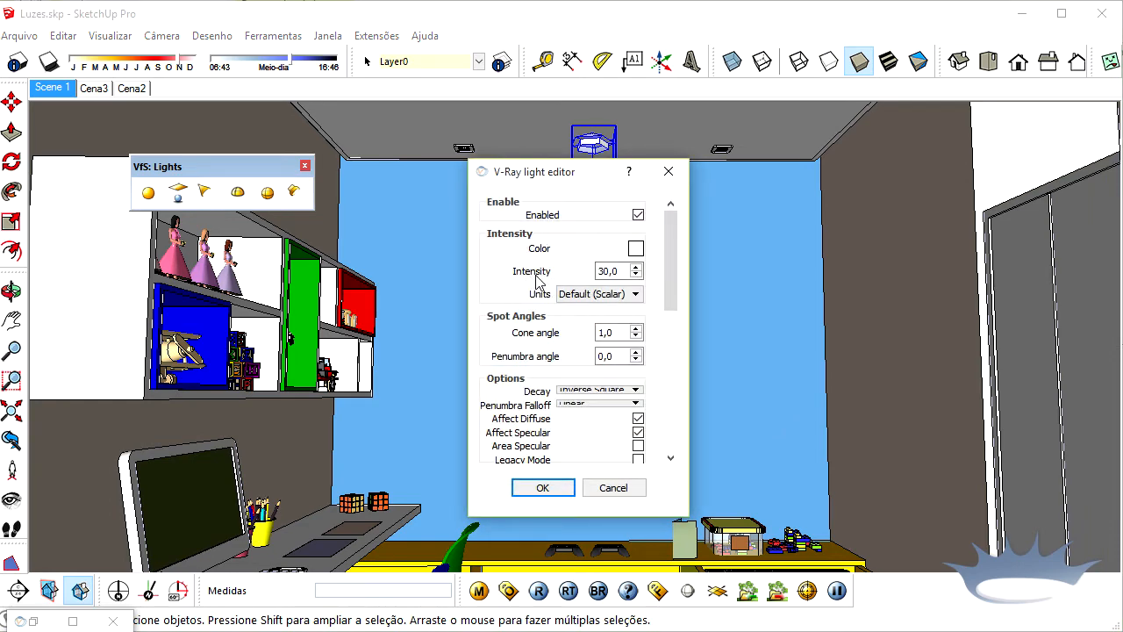
{"action": "double_click", "coordinate": [607, 269]}
{"action": "type", "text": "55"}
{"action": "left_click", "coordinate": [562, 486]}
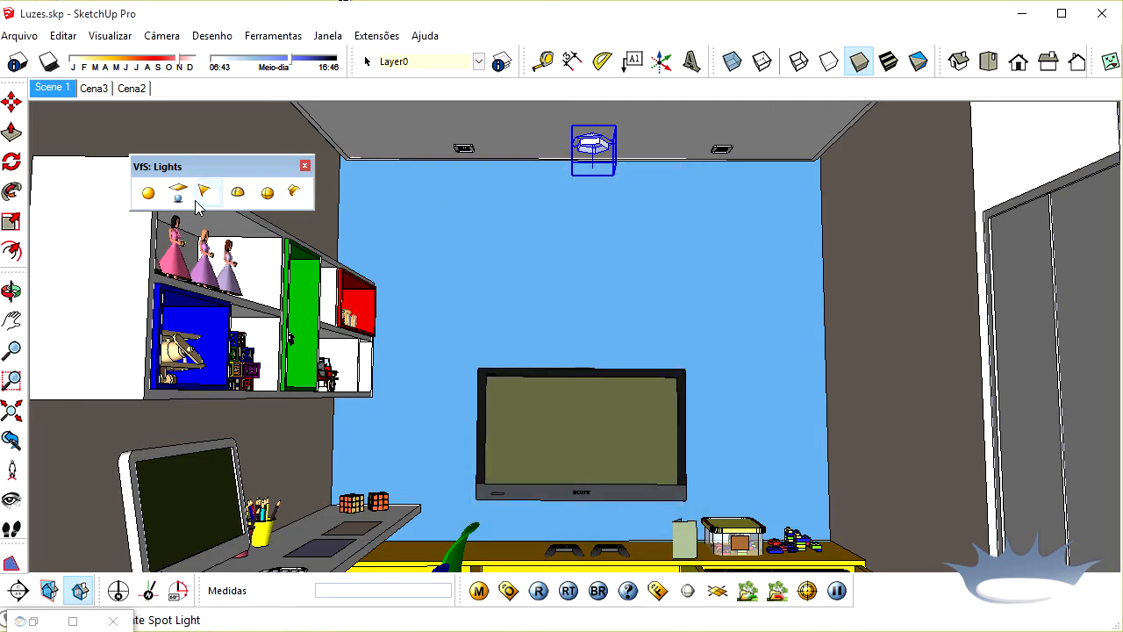
- Render Scene 1 with the 5500 intensity and compare the result against the 0h,3m,60.0s history render as image A
{"action": "left_click", "coordinate": [53, 88]}
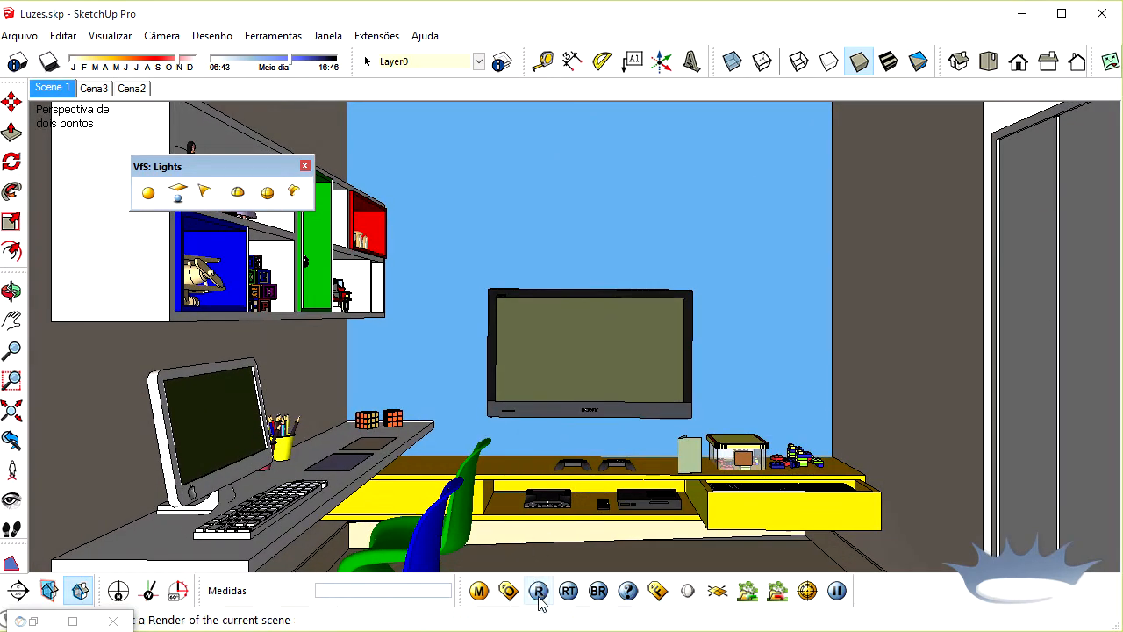
{"action": "left_click", "coordinate": [539, 600]}
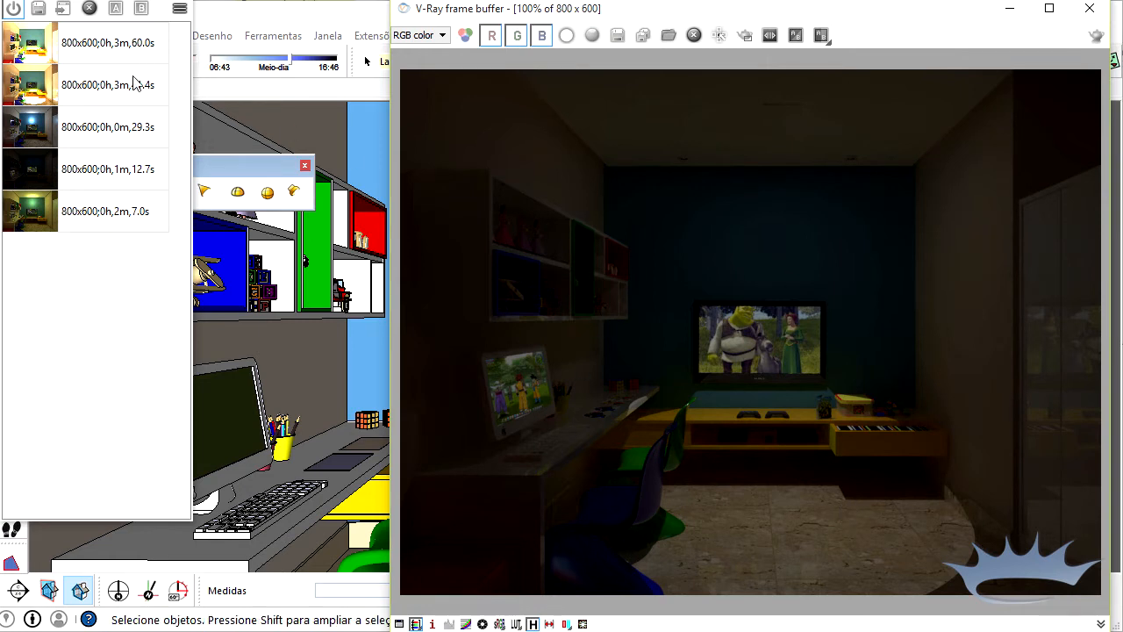
{"action": "left_click", "coordinate": [130, 49]}
{"action": "left_click", "coordinate": [122, 11]}
{"action": "left_click_drag", "start_coordinate": [493, 358], "coordinate": [546, 526]}
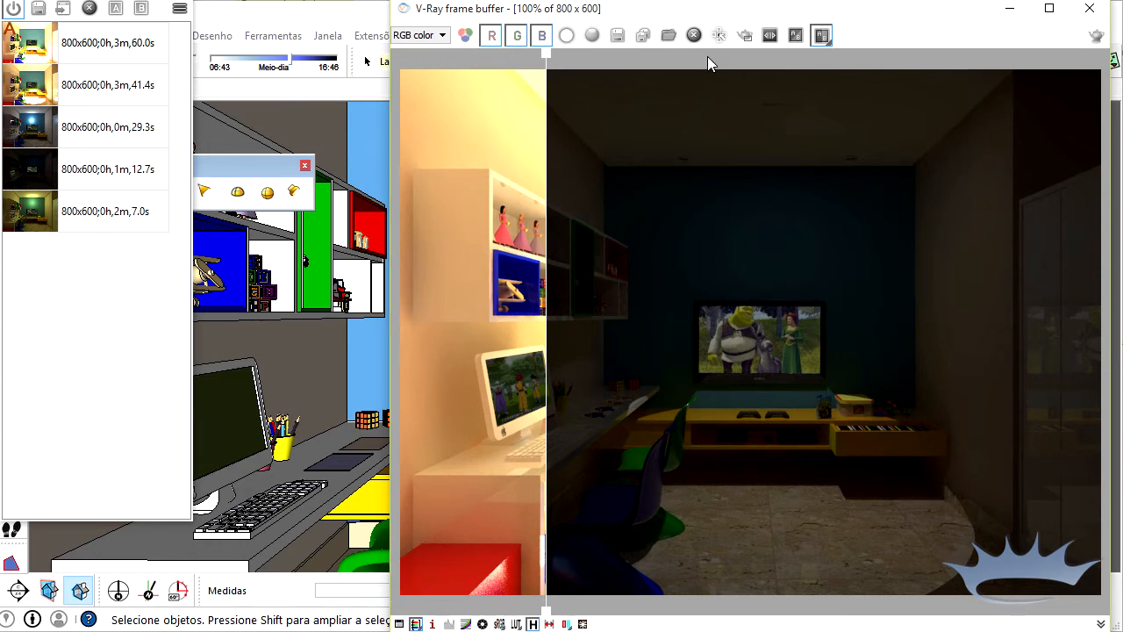
{"action": "left_click", "coordinate": [823, 35]}
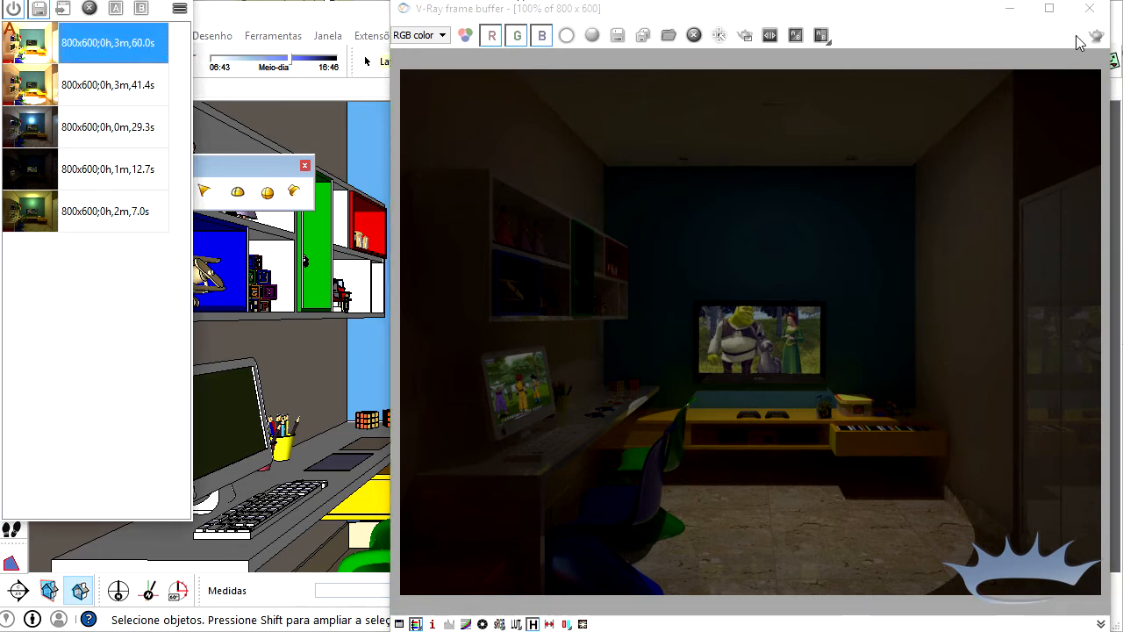
- Reopen the light settings of the ceiling spot light and raise its intensity to 10500
{"action": "left_click", "coordinate": [1009, 7]}
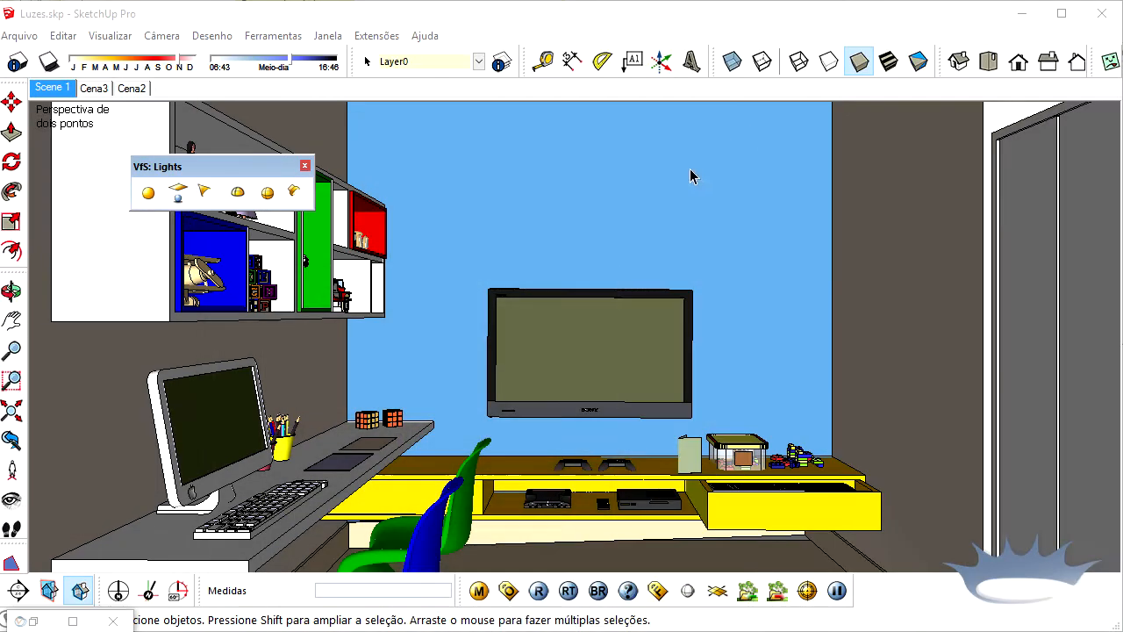
{"action": "left_click", "coordinate": [11, 500]}
{"action": "left_click_drag", "start_coordinate": [558, 262], "coordinate": [555, 172]}
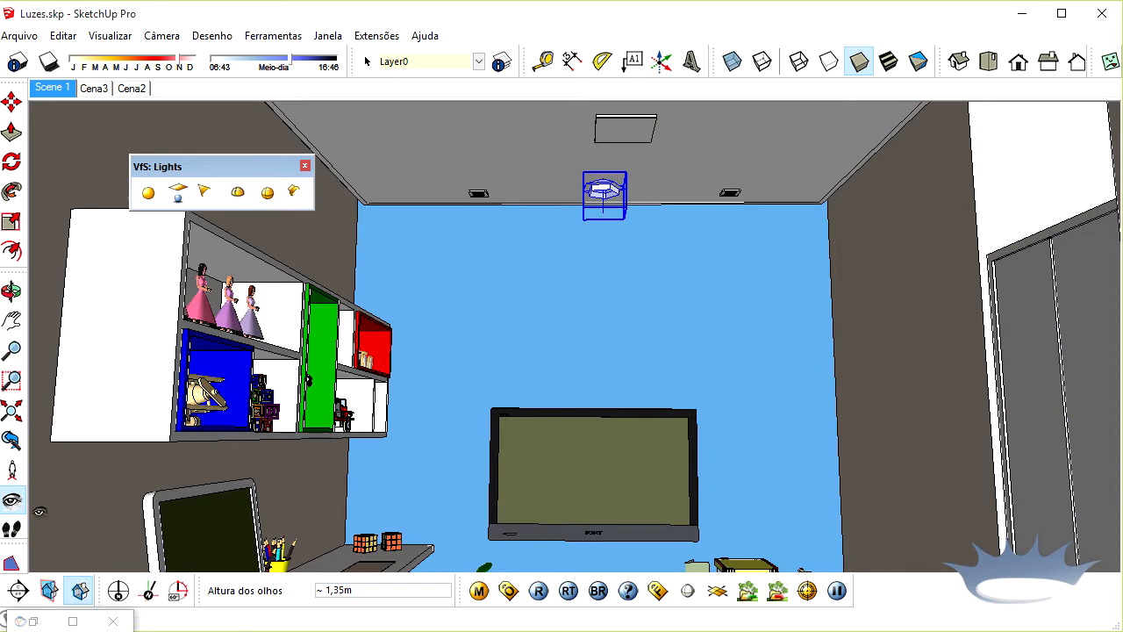
{"action": "key", "text": "space"}
{"action": "right_click", "coordinate": [604, 193]}
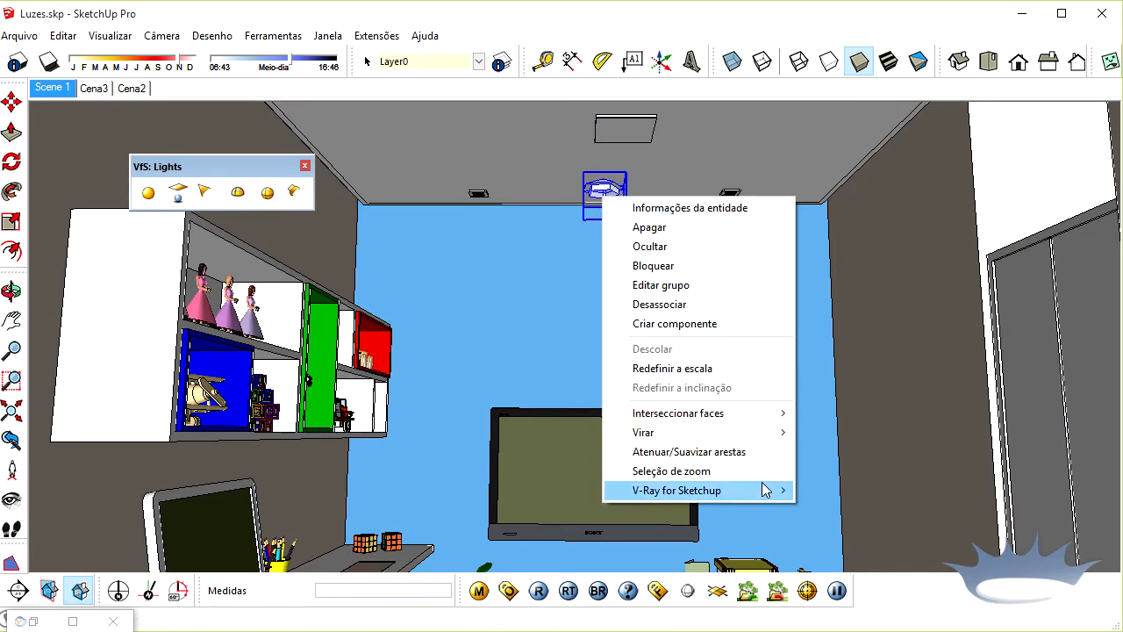
{"action": "mouse_move", "coordinate": [771, 489]}
{"action": "left_click", "coordinate": [842, 490]}
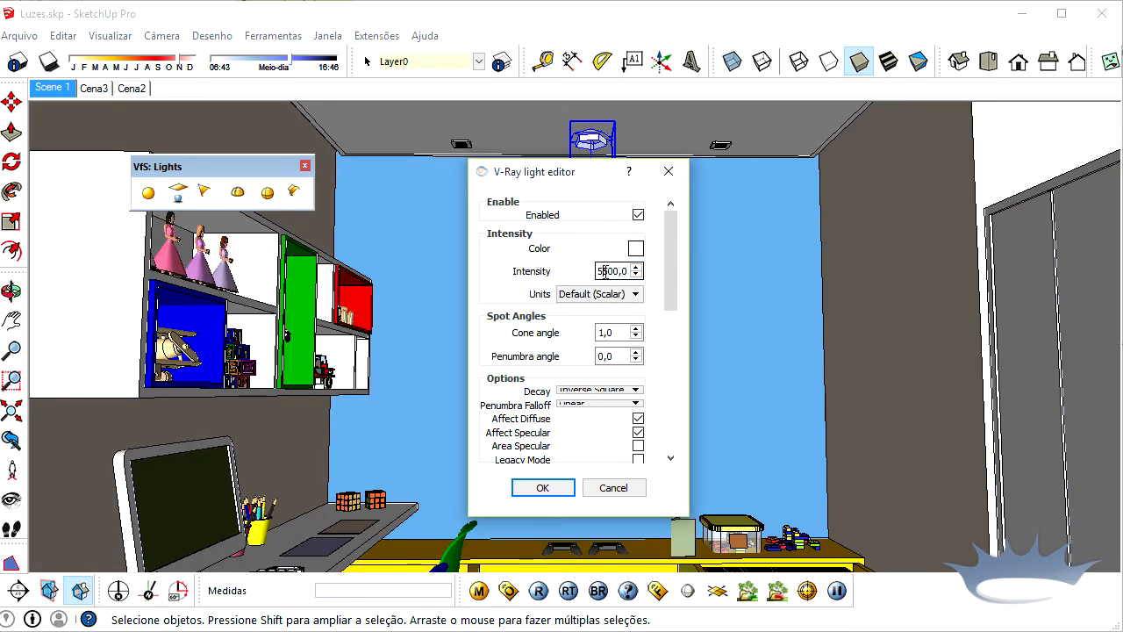
{"action": "left_click_drag", "start_coordinate": [604, 271], "coordinate": [596, 272]}
{"action": "type", "text": "10"}
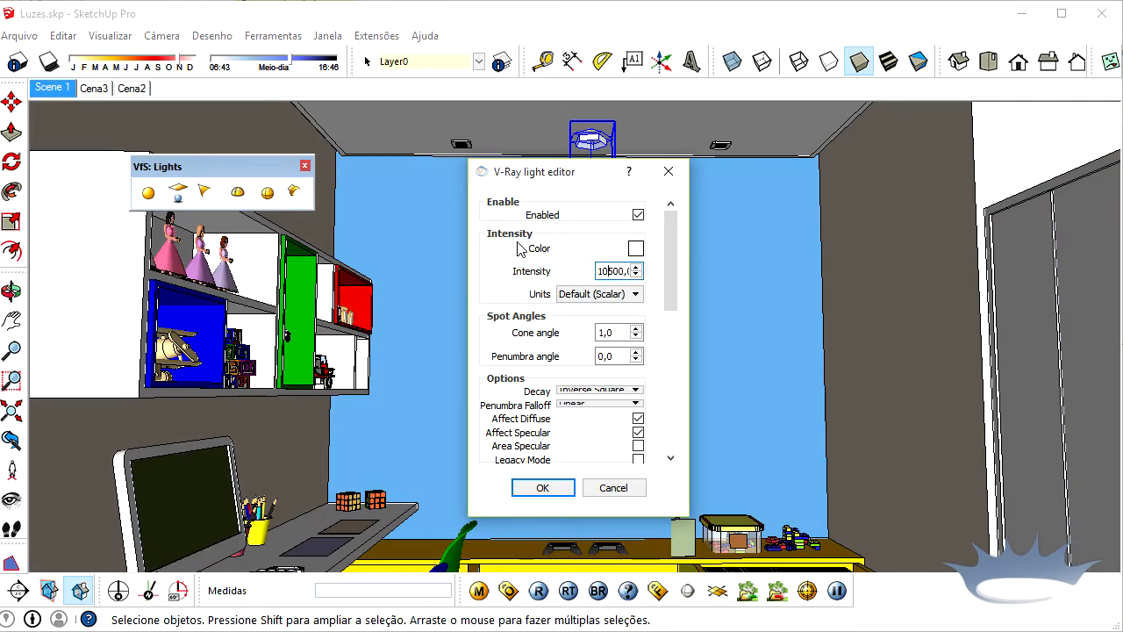
{"action": "left_click", "coordinate": [542, 487]}
- Return to Scene 1 and render it with the 10500 spot light intensity
{"action": "left_click", "coordinate": [52, 88]}
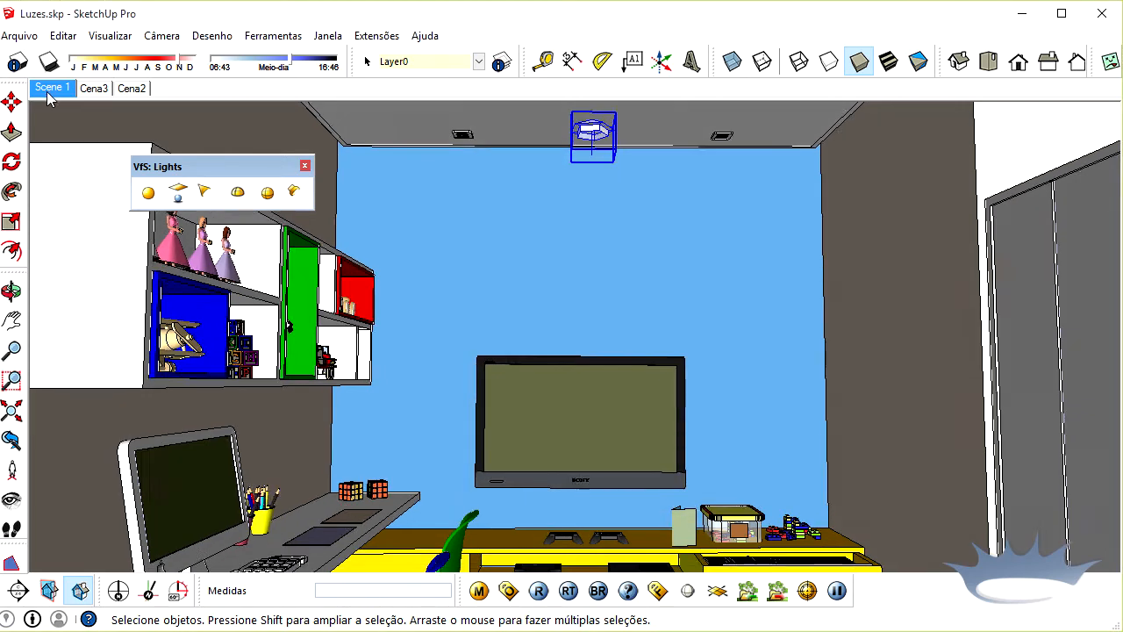
{"action": "left_click", "coordinate": [546, 594]}
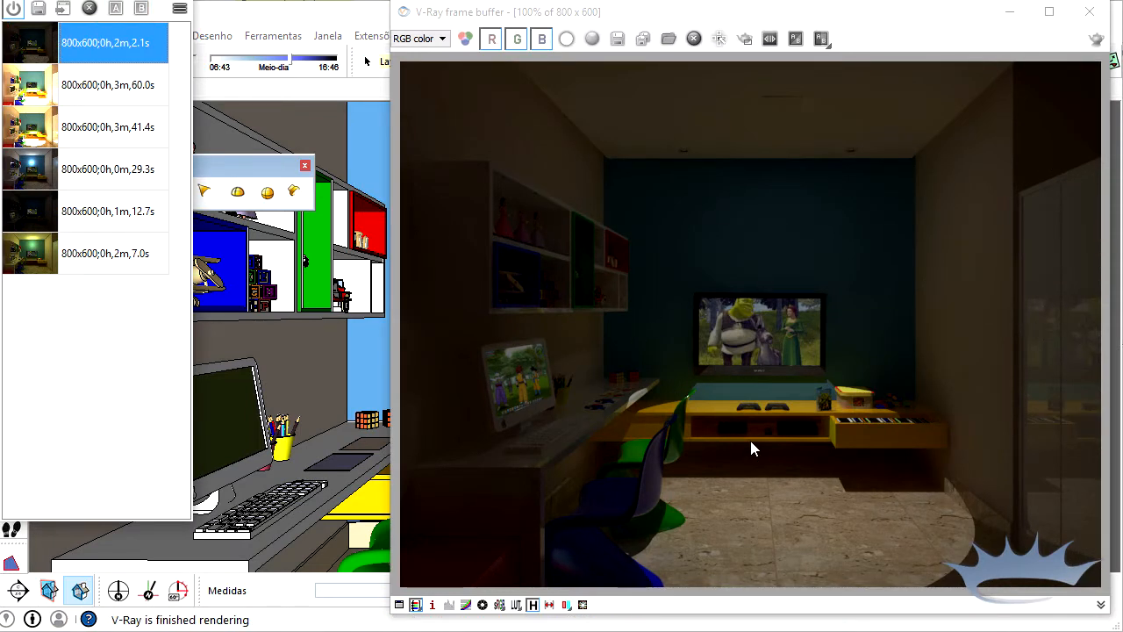
- Compare the 10500 intensity render against the 0h,2m,2.1s history render as image A, sweeping the divider across the room
{"action": "left_click", "coordinate": [115, 8]}
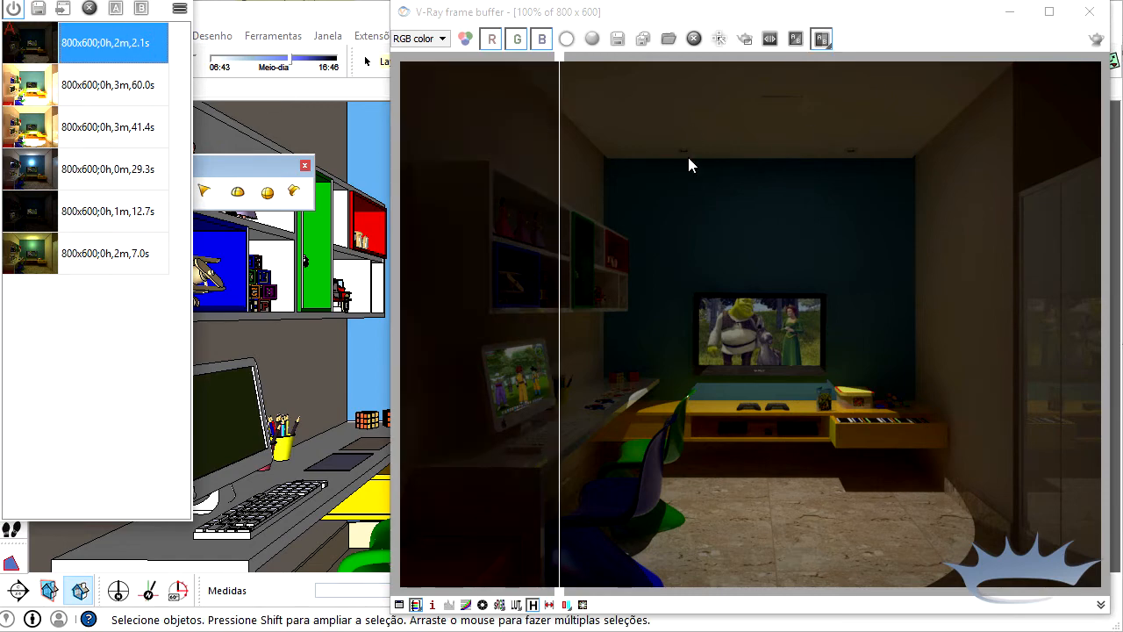
{"action": "left_click_drag", "start_coordinate": [560, 223], "coordinate": [451, 469]}
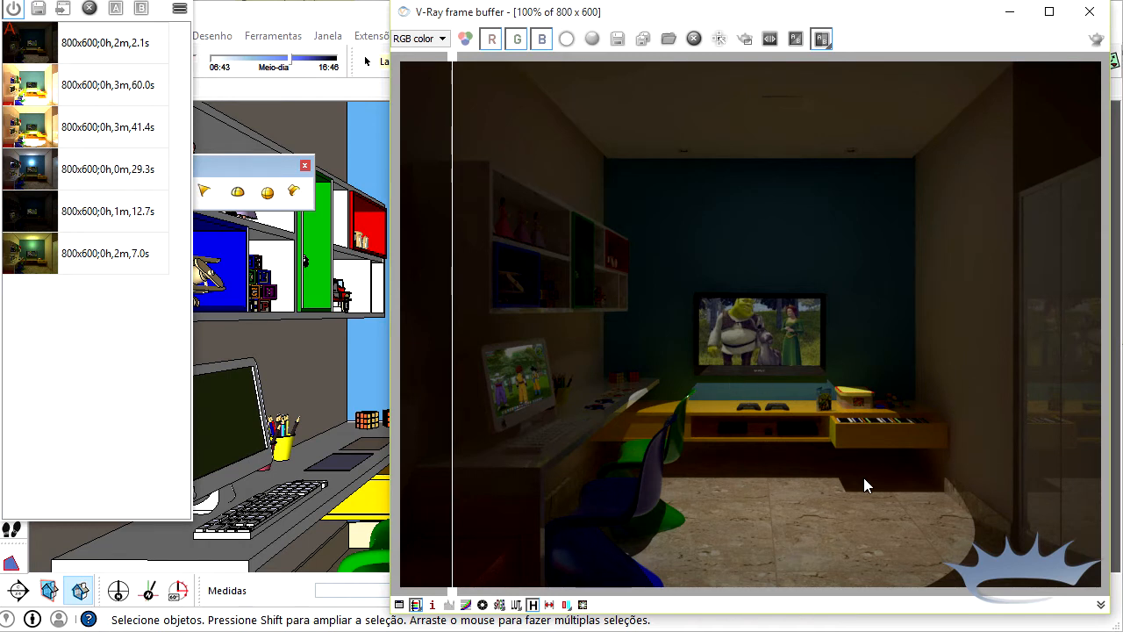
{"action": "left_click_drag", "start_coordinate": [456, 413], "coordinate": [1003, 419]}
{"action": "left_click_drag", "start_coordinate": [1003, 333], "coordinate": [501, 430]}
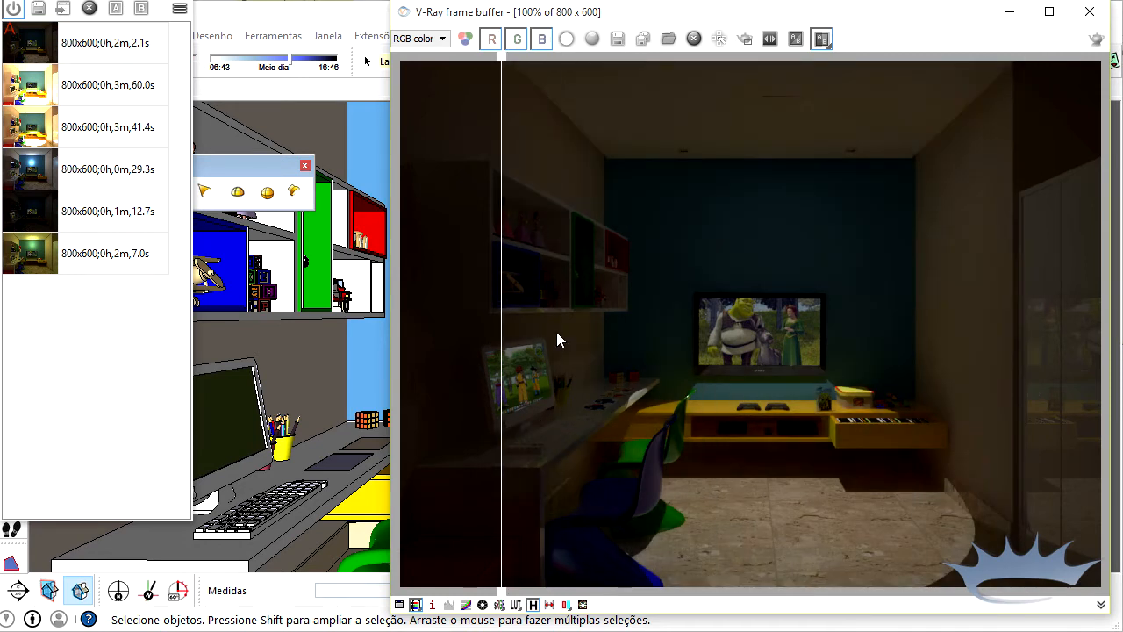
- Turn off the A/B comparison and save the current render to the frame buffer history
{"action": "left_click", "coordinate": [821, 40]}
{"action": "left_click", "coordinate": [38, 9]}
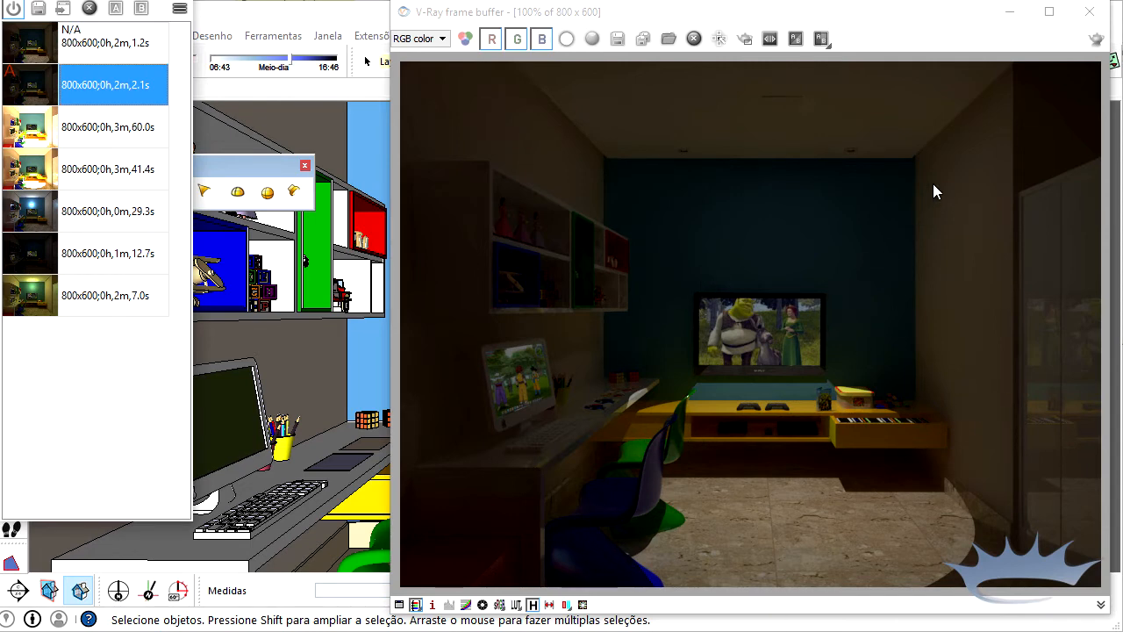
{"action": "left_click", "coordinate": [1009, 13]}
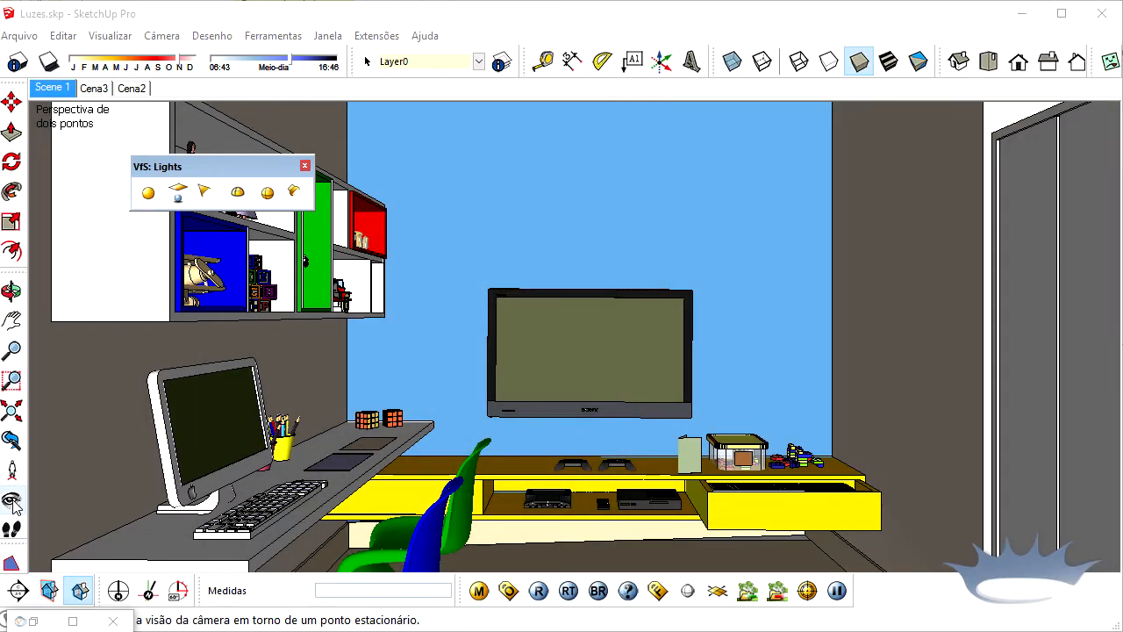
- Look up to the ceiling spot light and set its cone angle to 2,0 in the V-Ray light editor
{"action": "left_click", "coordinate": [12, 500]}
{"action": "left_click_drag", "start_coordinate": [629, 338], "coordinate": [617, 254]}
{"action": "right_click", "coordinate": [630, 154]}
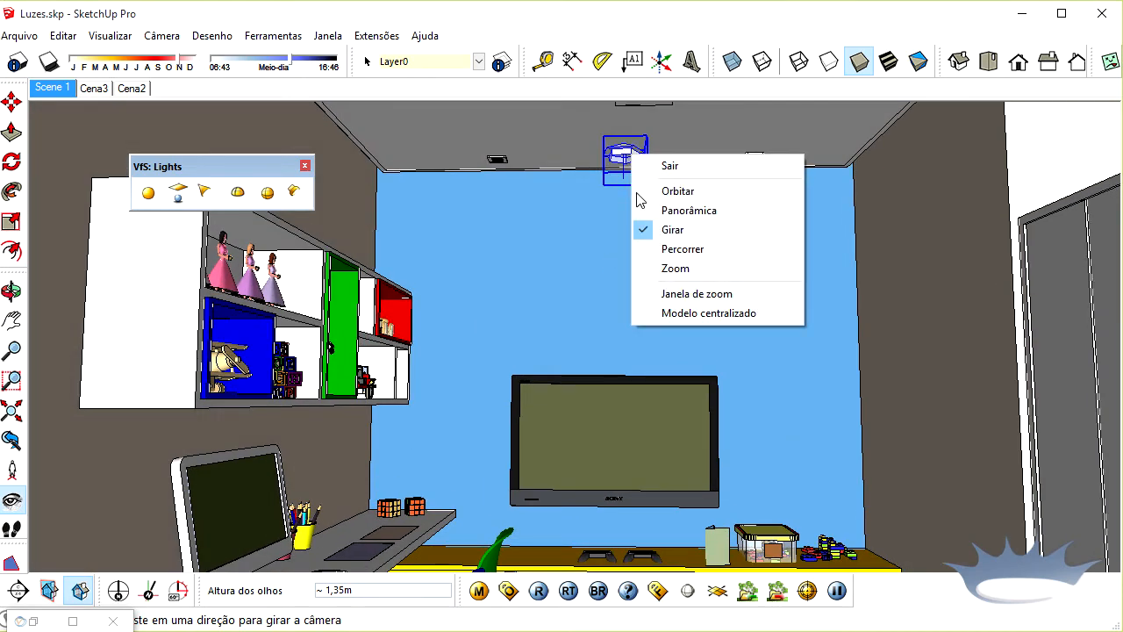
{"action": "left_click", "coordinate": [617, 145]}
{"action": "key", "text": "space"}
{"action": "right_click", "coordinate": [624, 149]}
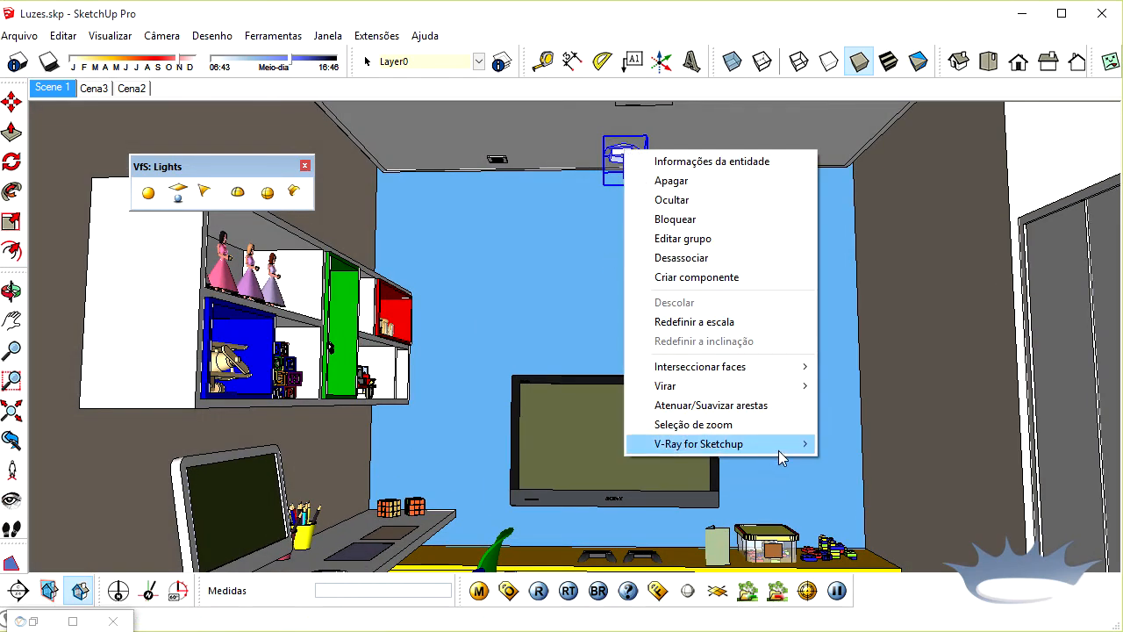
{"action": "mouse_move", "coordinate": [778, 450]}
{"action": "left_click", "coordinate": [856, 444]}
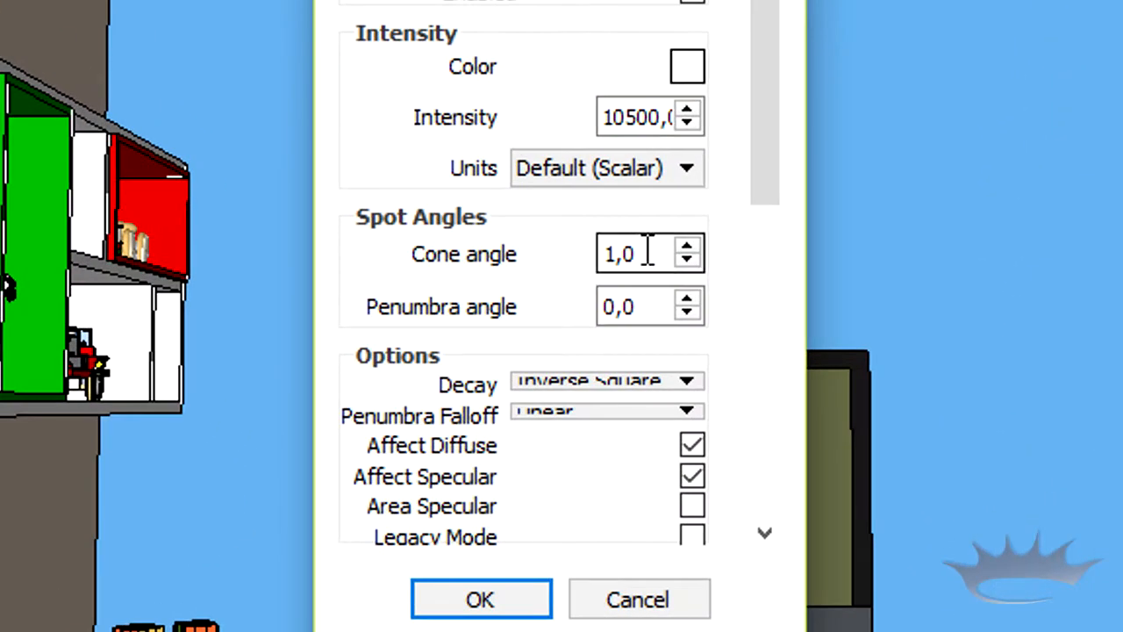
{"action": "left_click_drag", "start_coordinate": [647, 251], "coordinate": [602, 253]}
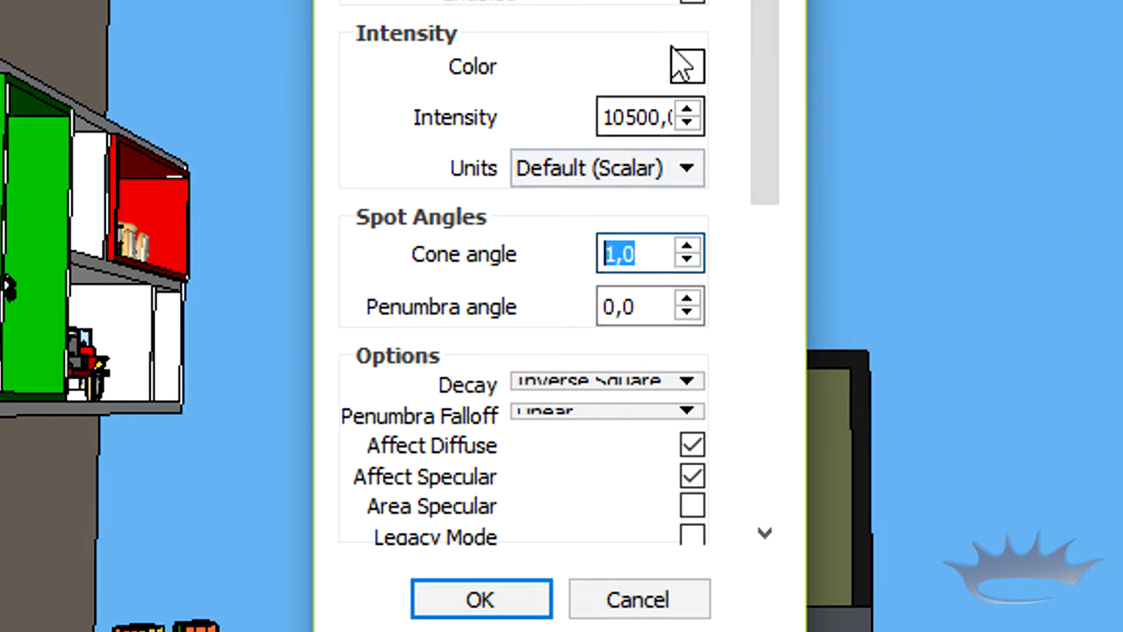
{"action": "type", "text": "2,0"}
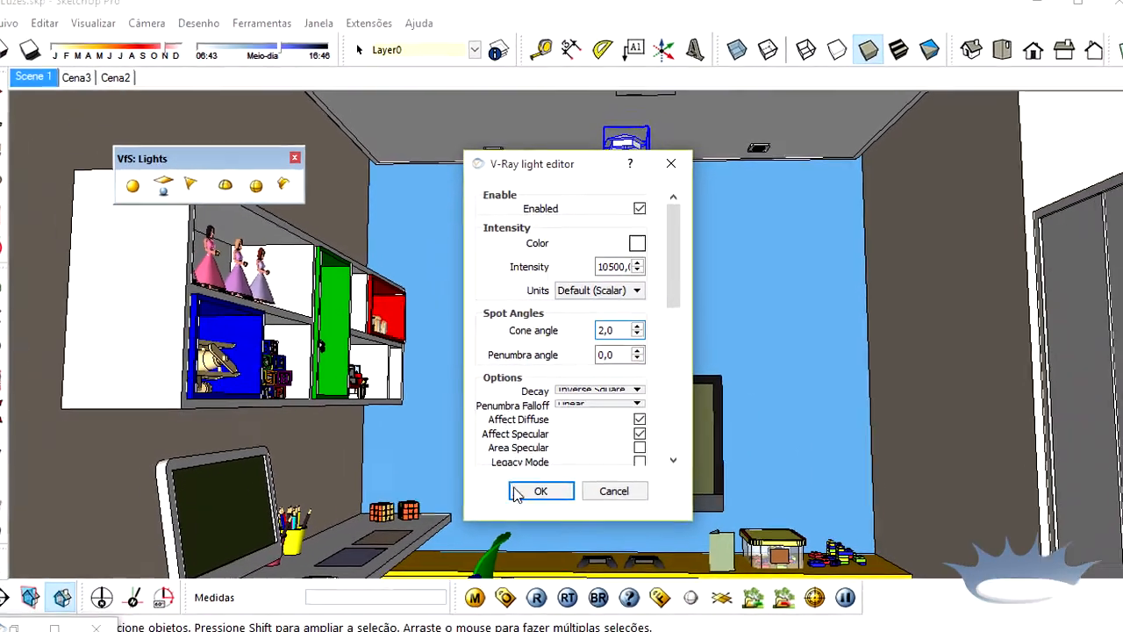
{"action": "left_click", "coordinate": [530, 511]}
- Render Scene 1 with the 2,0 cone angle and compare history renders 0h,2m,1.2s as A and 0h,3m,6.5s as B
{"action": "left_click", "coordinate": [72, 89]}
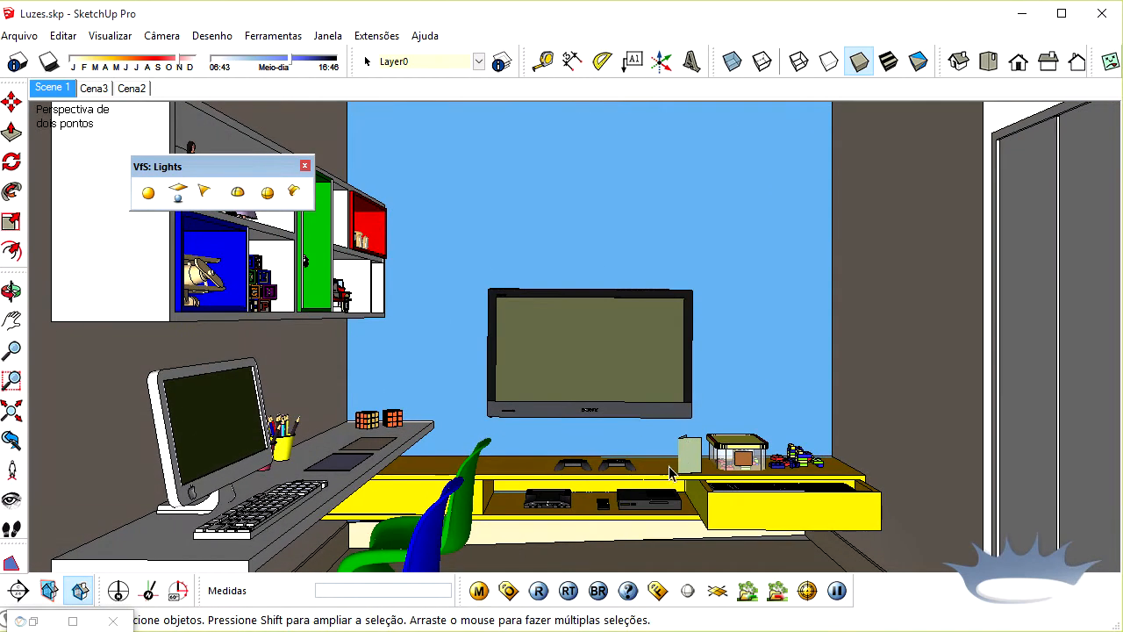
{"action": "left_click", "coordinate": [539, 592]}
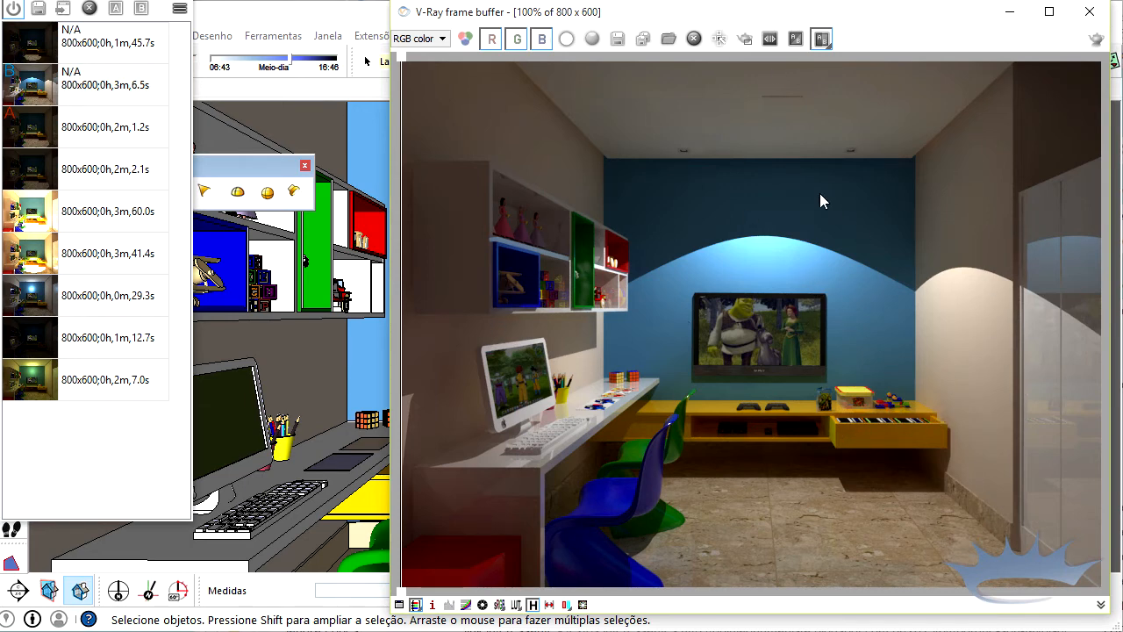
{"action": "left_click_drag", "start_coordinate": [403, 92], "coordinate": [1068, 286]}
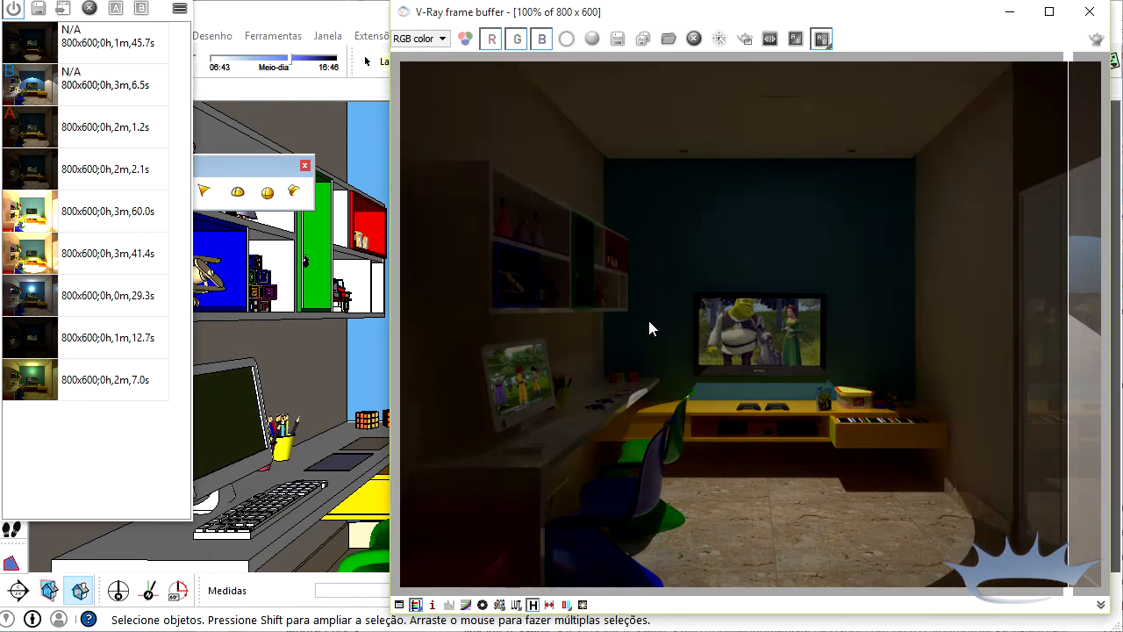
{"action": "left_click_drag", "start_coordinate": [1071, 482], "coordinate": [391, 550]}
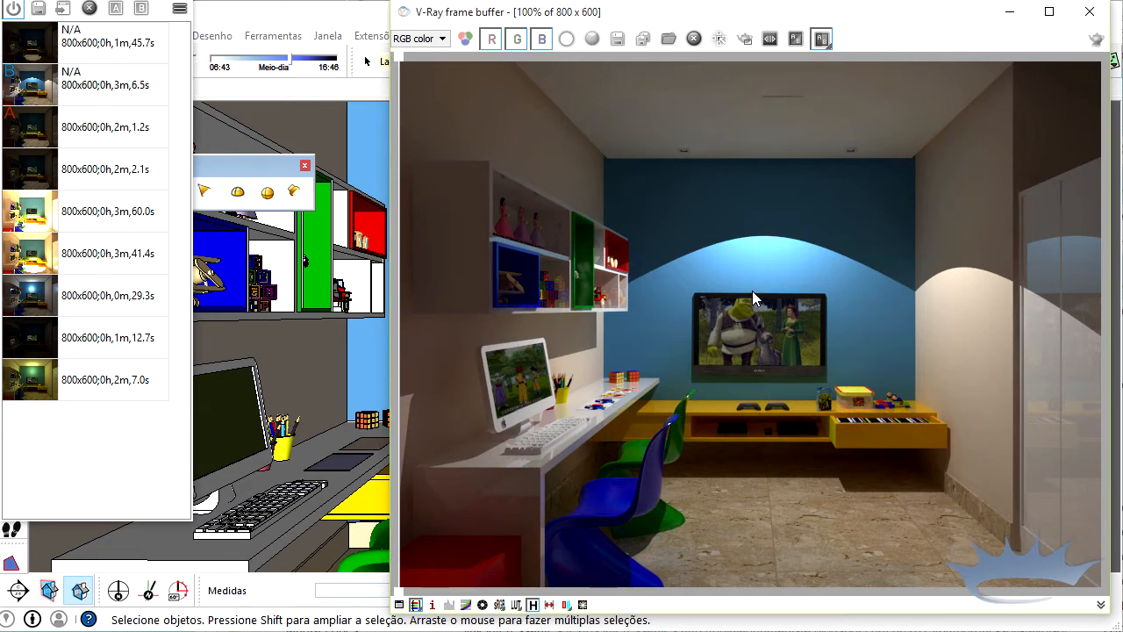
- Set the 0h,1m,45.7s history render as image B and compare it with the 0h,2m,1.2s render
{"action": "left_click", "coordinate": [147, 54]}
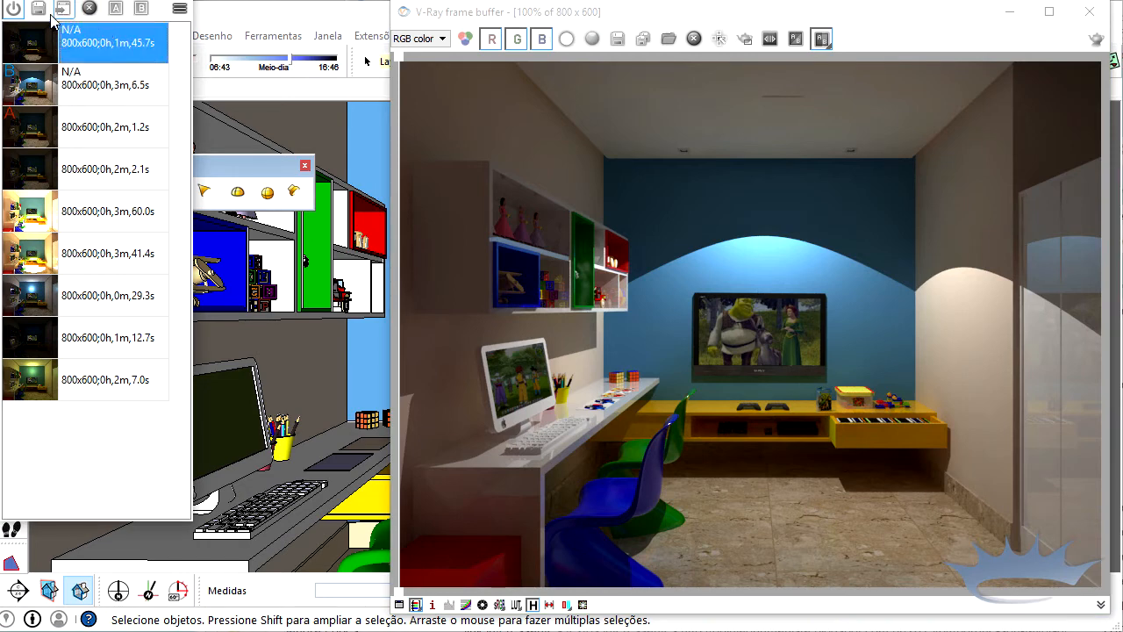
{"action": "left_click", "coordinate": [141, 9]}
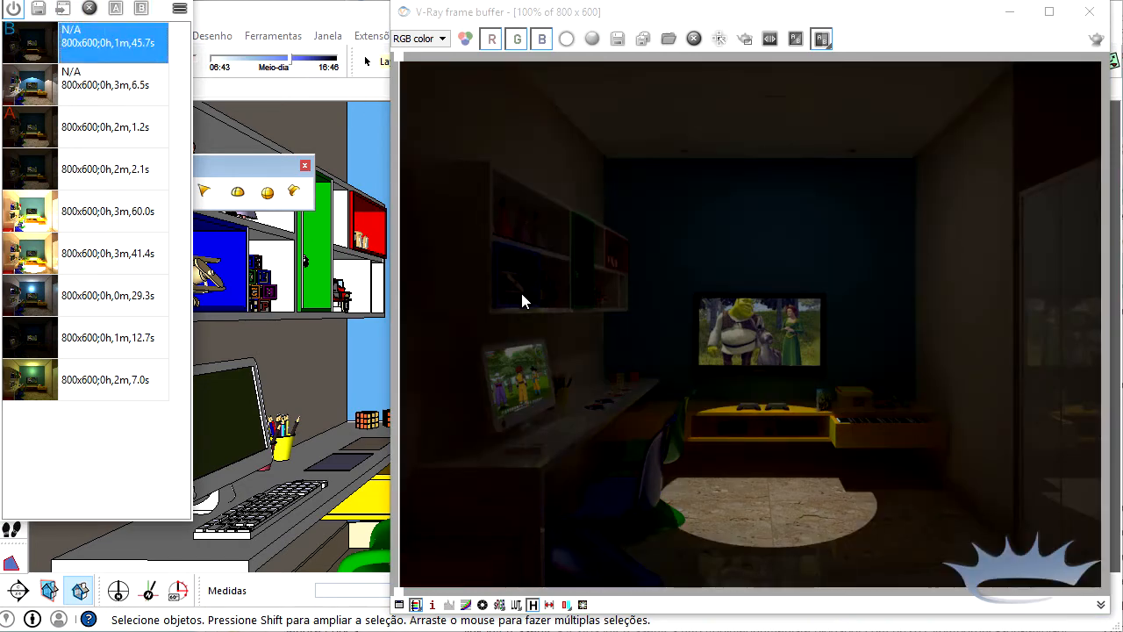
{"action": "left_click_drag", "start_coordinate": [401, 381], "coordinate": [493, 517]}
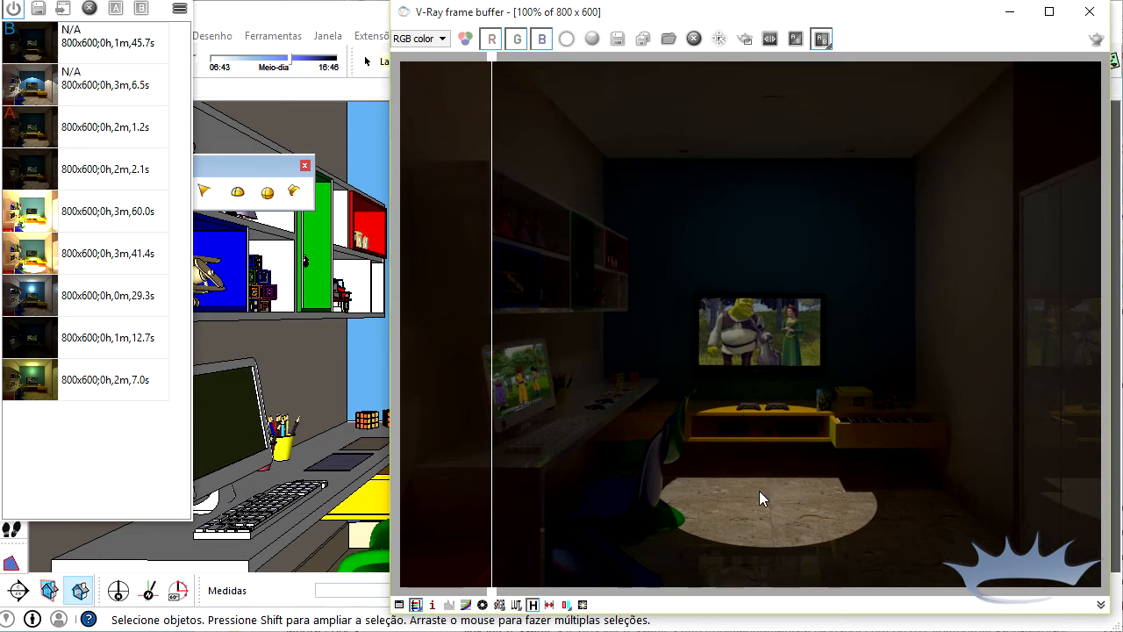
- Set the 0h,3m,6.5s history render as image A and compare it with the 0h,1m,45.7s render
{"action": "left_click", "coordinate": [149, 97]}
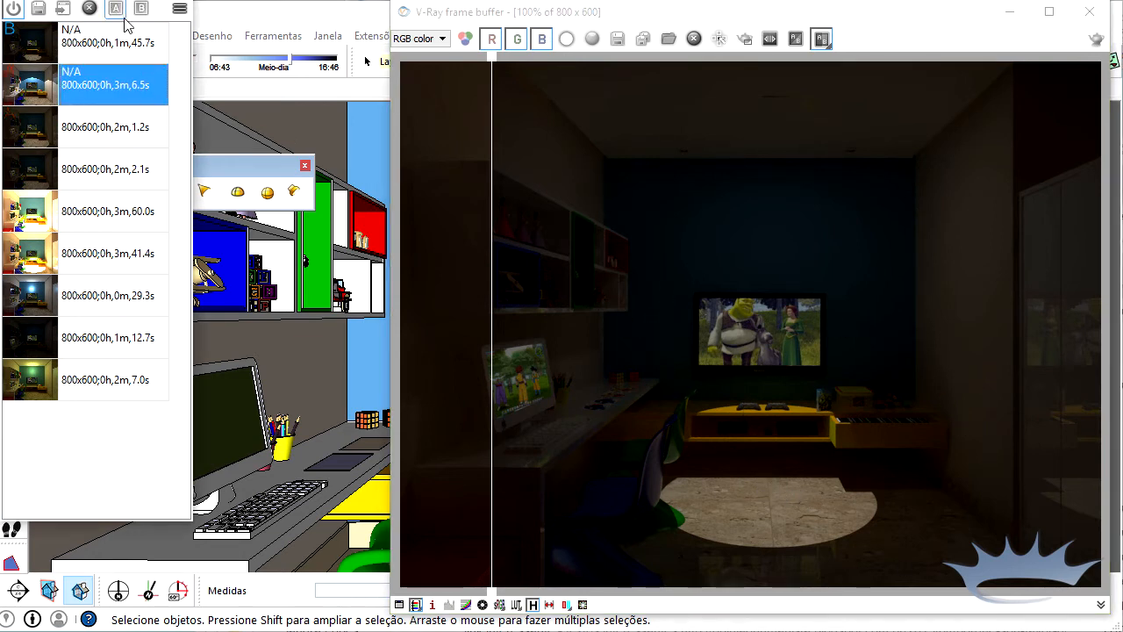
{"action": "left_click", "coordinate": [115, 7]}
{"action": "left_click_drag", "start_coordinate": [494, 282], "coordinate": [1101, 335]}
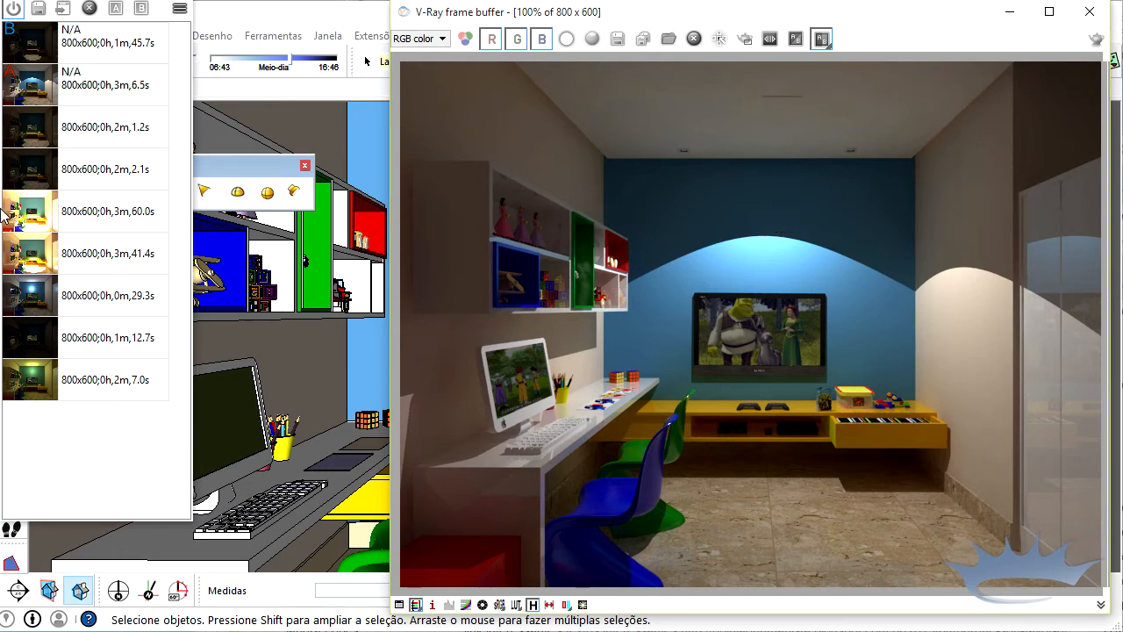
- Compare the 0h,3m,60.0s history render as image A with the 0h,2m,1.2s render as image B
{"action": "left_click", "coordinate": [39, 211]}
{"action": "left_click", "coordinate": [115, 8]}
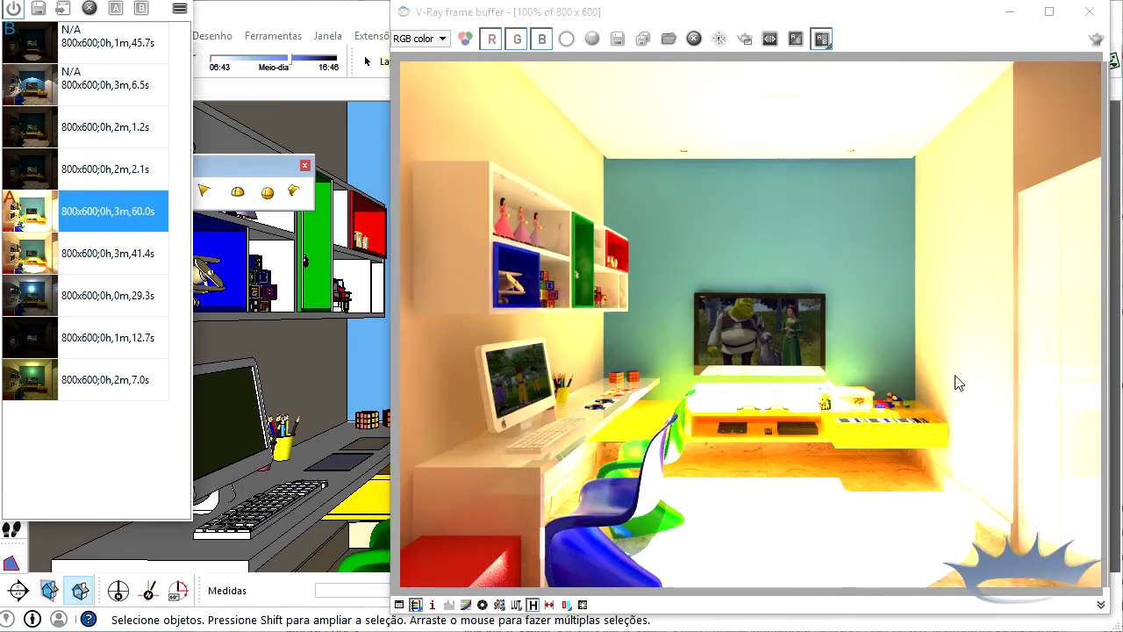
{"action": "left_click", "coordinate": [724, 150]}
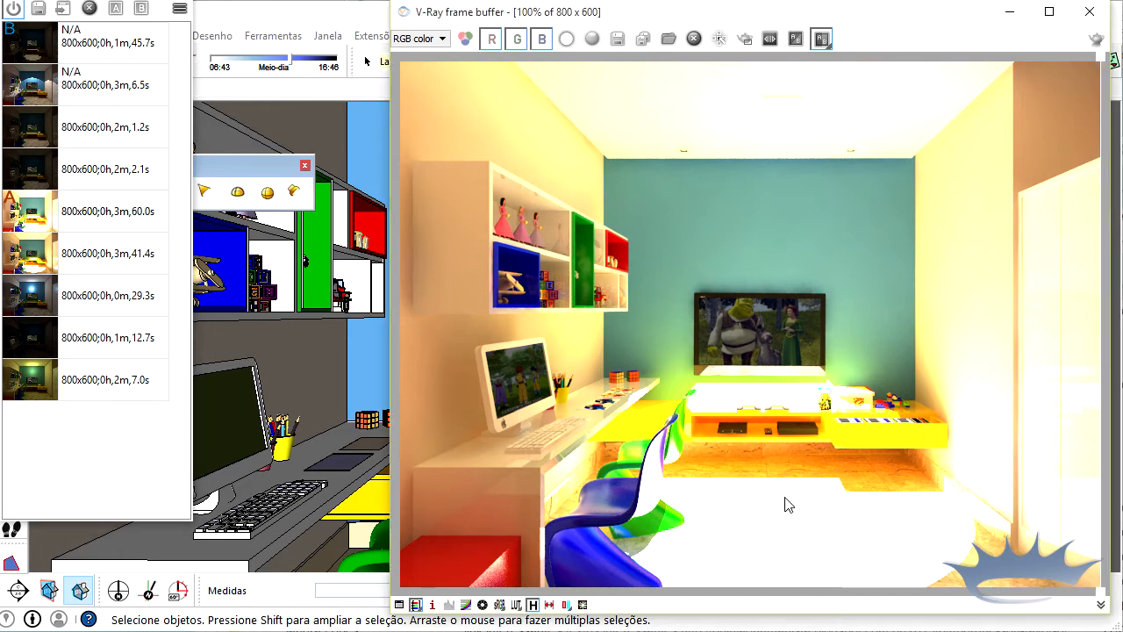
{"action": "left_click", "coordinate": [54, 141]}
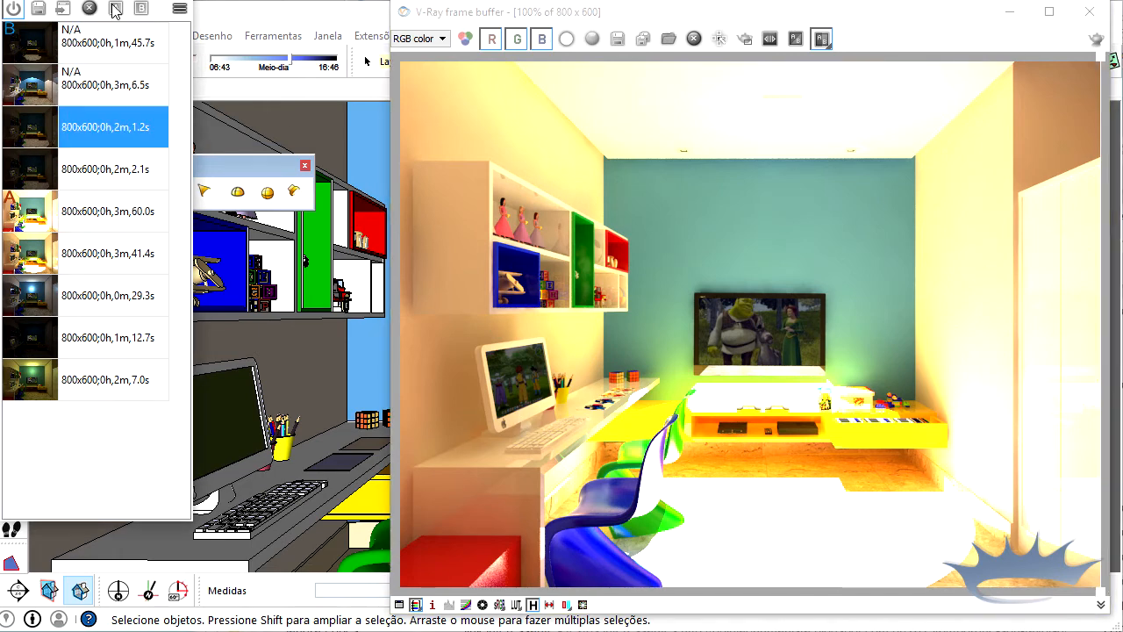
{"action": "left_click", "coordinate": [142, 9]}
{"action": "left_click_drag", "start_coordinate": [1101, 77], "coordinate": [488, 402]}
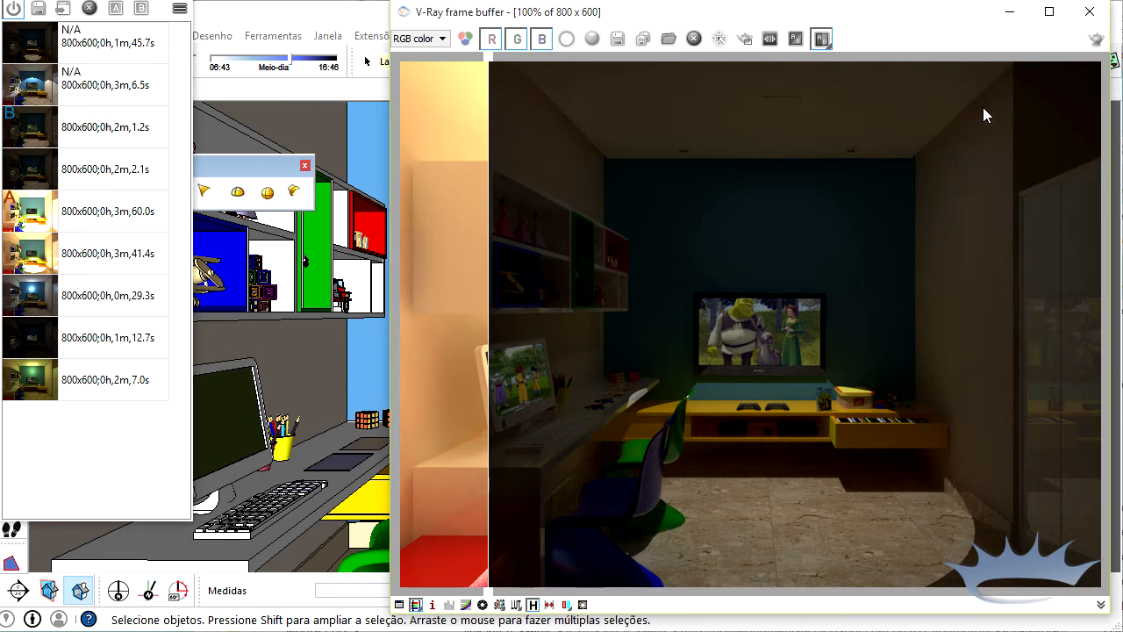
- Reopen the ceiling spot light's settings from the model view and set its cone angle to 1,0
{"action": "left_click", "coordinate": [1010, 12]}
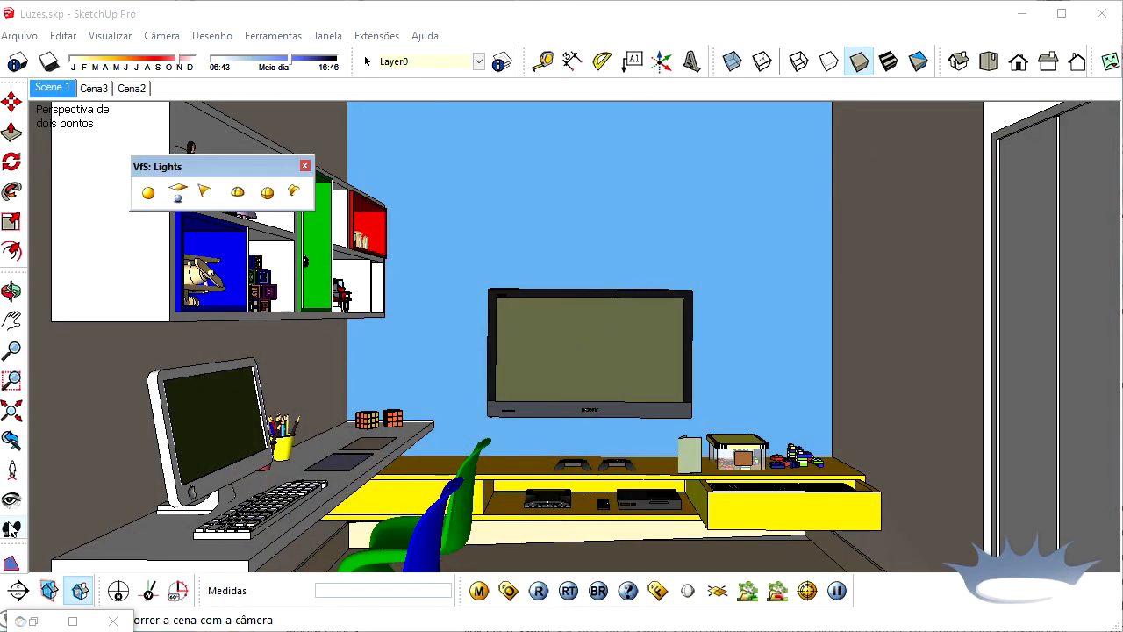
{"action": "left_click", "coordinate": [12, 499]}
{"action": "left_click_drag", "start_coordinate": [506, 349], "coordinate": [522, 271]}
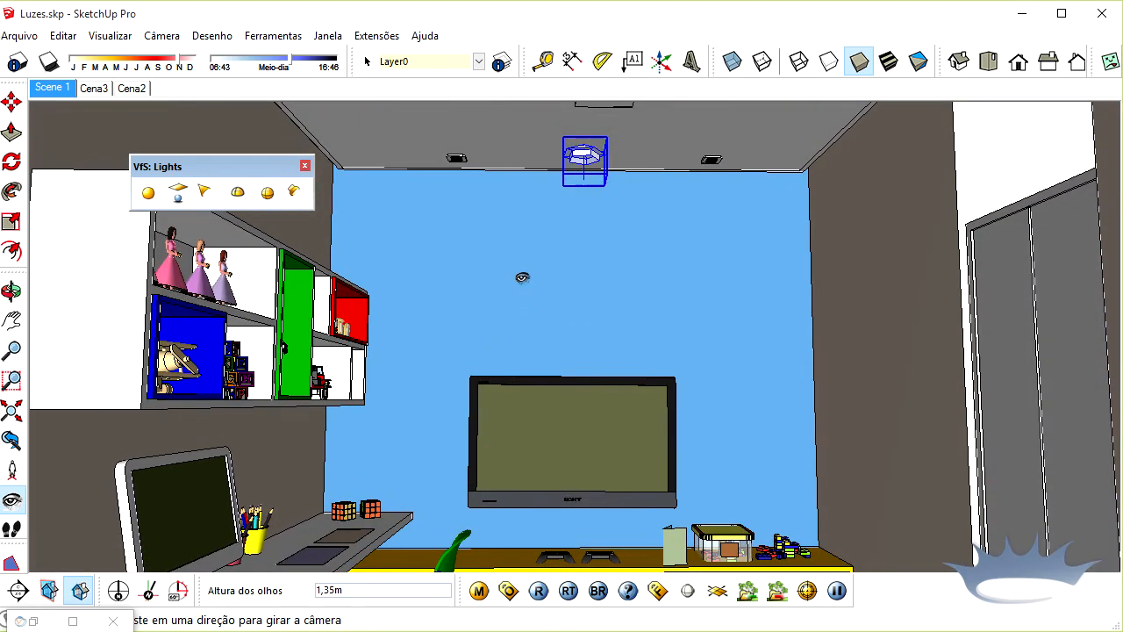
{"action": "key", "text": "space"}
{"action": "right_click", "coordinate": [586, 157]}
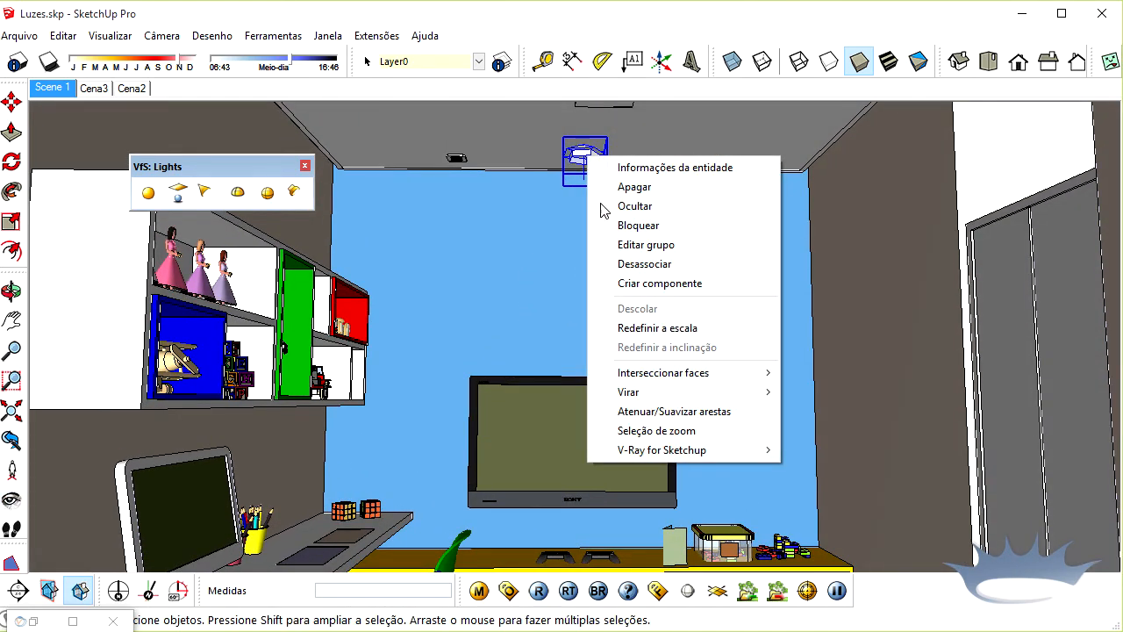
{"action": "mouse_move", "coordinate": [730, 451]}
{"action": "left_click", "coordinate": [834, 451]}
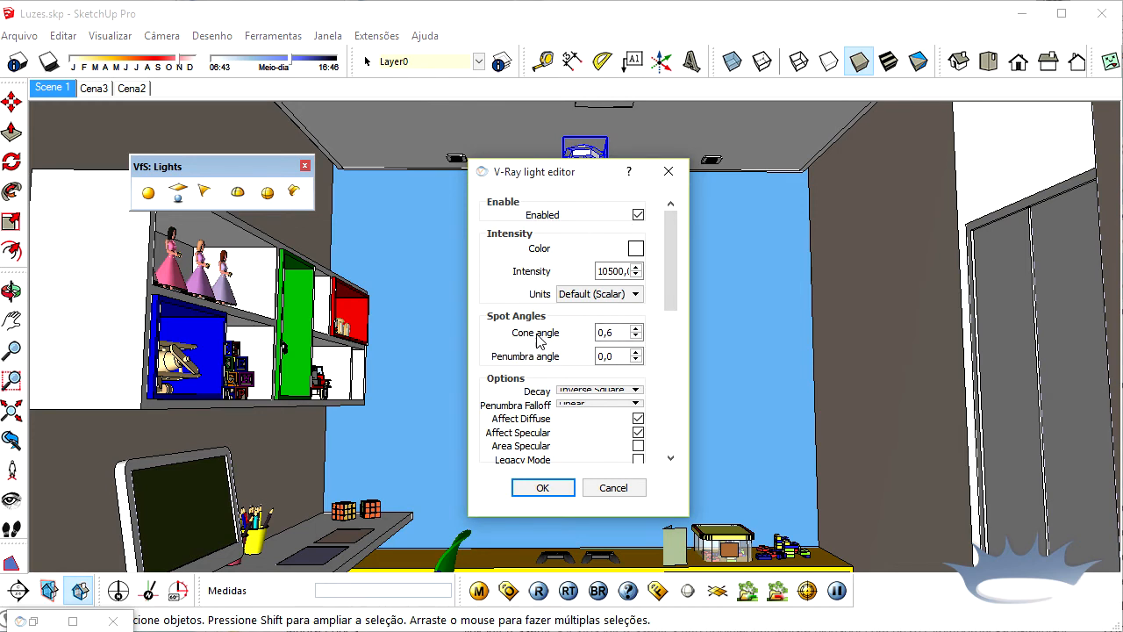
{"action": "left_click_drag", "start_coordinate": [624, 333], "coordinate": [516, 338]}
{"action": "type", "text": "1,0"}
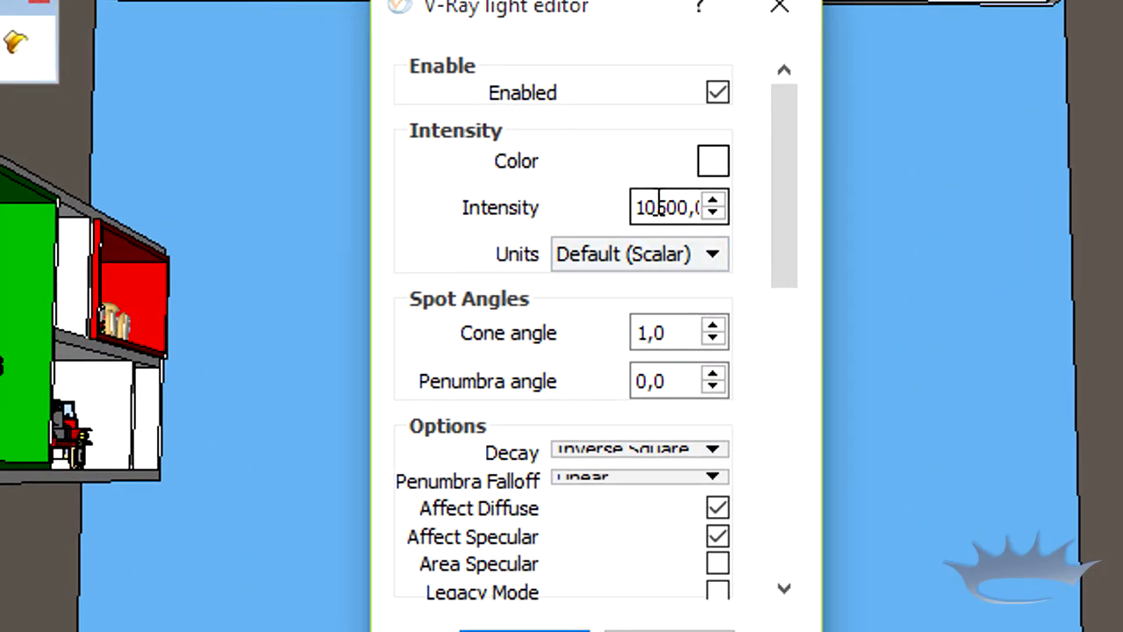
- Raise the spot light's intensity to 15500 and set its penumbra angle to 0,5, applying the light settings
{"action": "left_click_drag", "start_coordinate": [656, 207], "coordinate": [466, 180]}
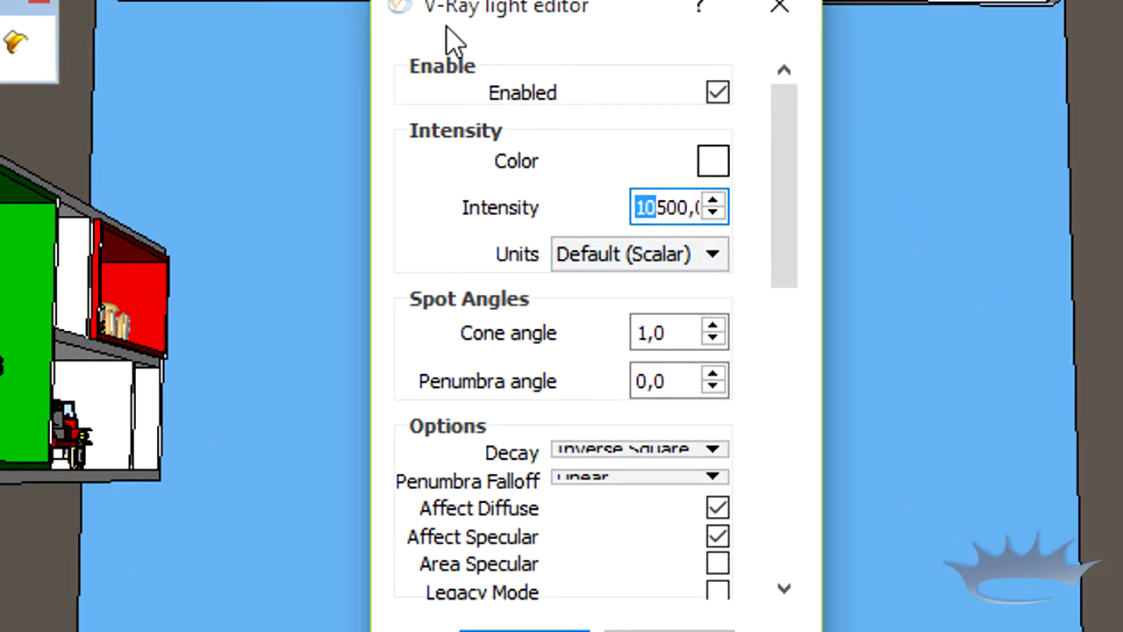
{"action": "type", "text": "15"}
{"action": "left_click", "coordinate": [693, 327]}
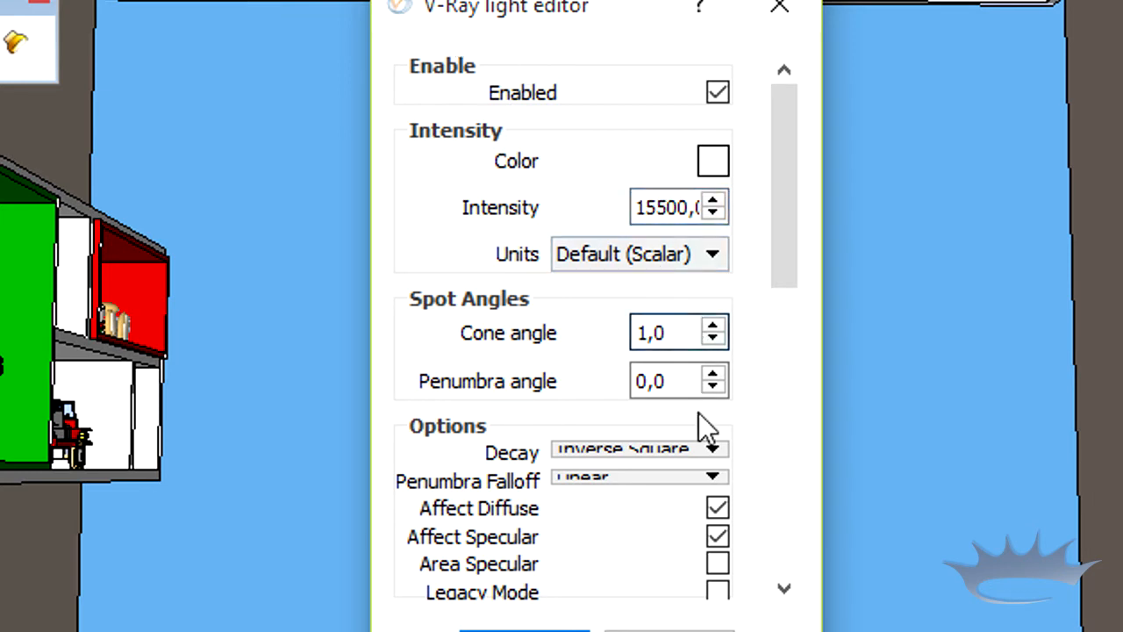
{"action": "key", "text": "Tab"}
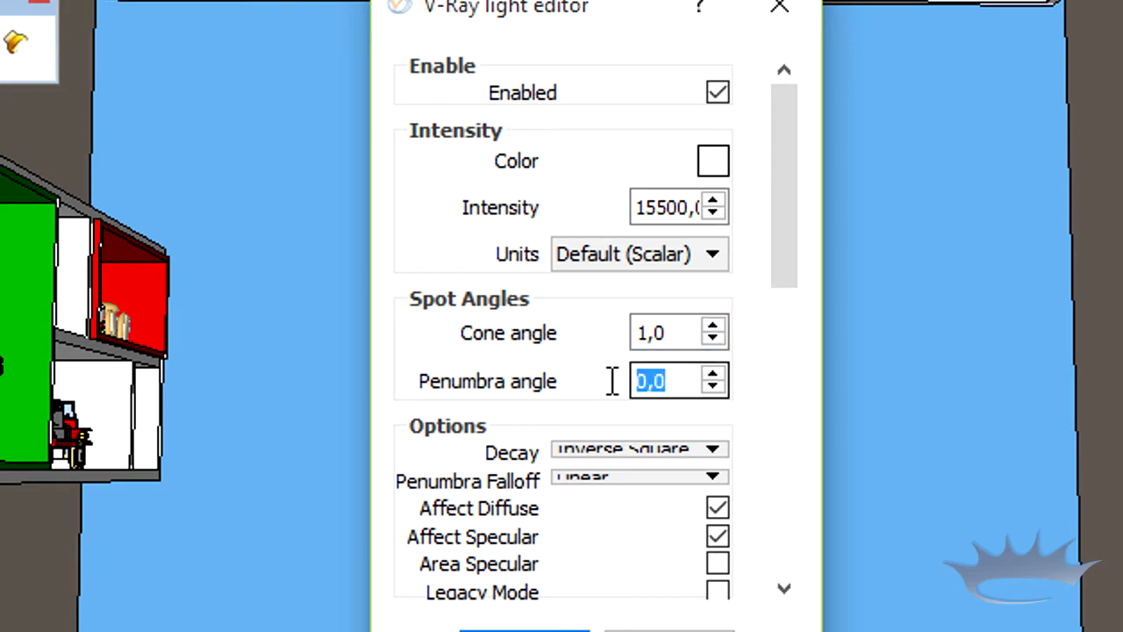
{"action": "type", "text": "0,5"}
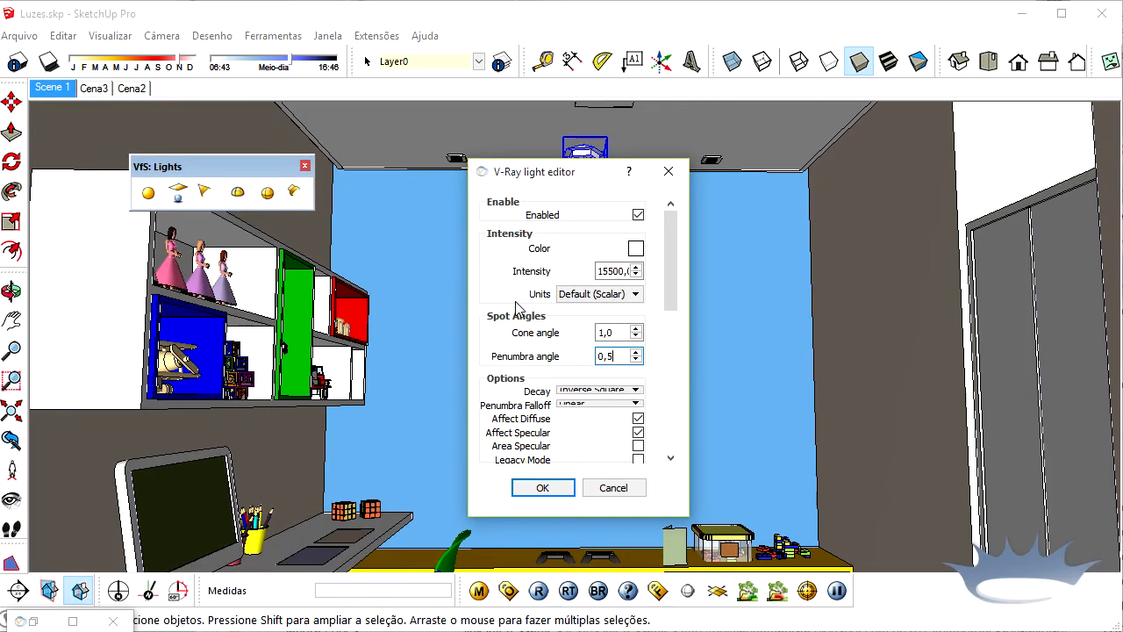
{"action": "left_click", "coordinate": [531, 488]}
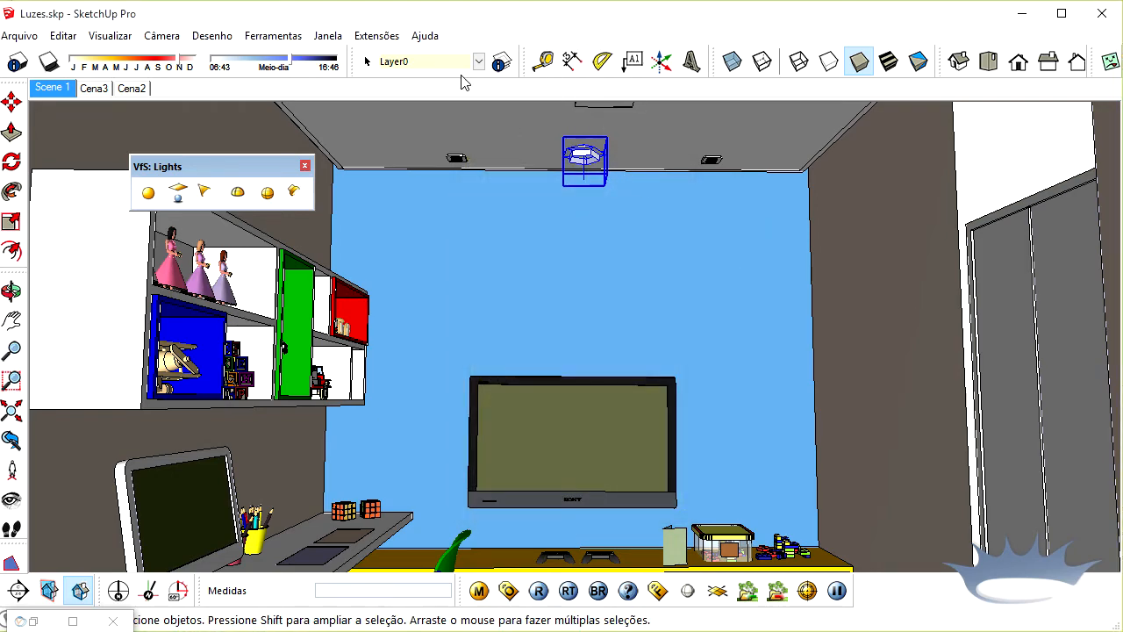
- Return to Scene 1 and render it with the 15500 intensity and 0,5 penumbra angle
{"action": "left_click", "coordinate": [47, 88]}
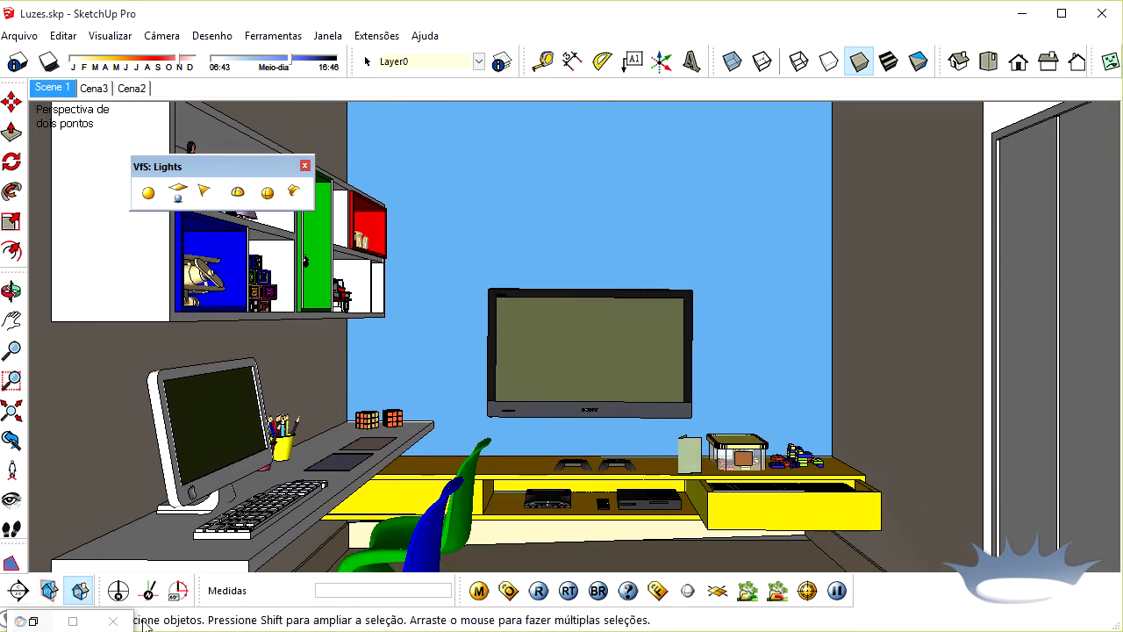
{"action": "left_click", "coordinate": [539, 591]}
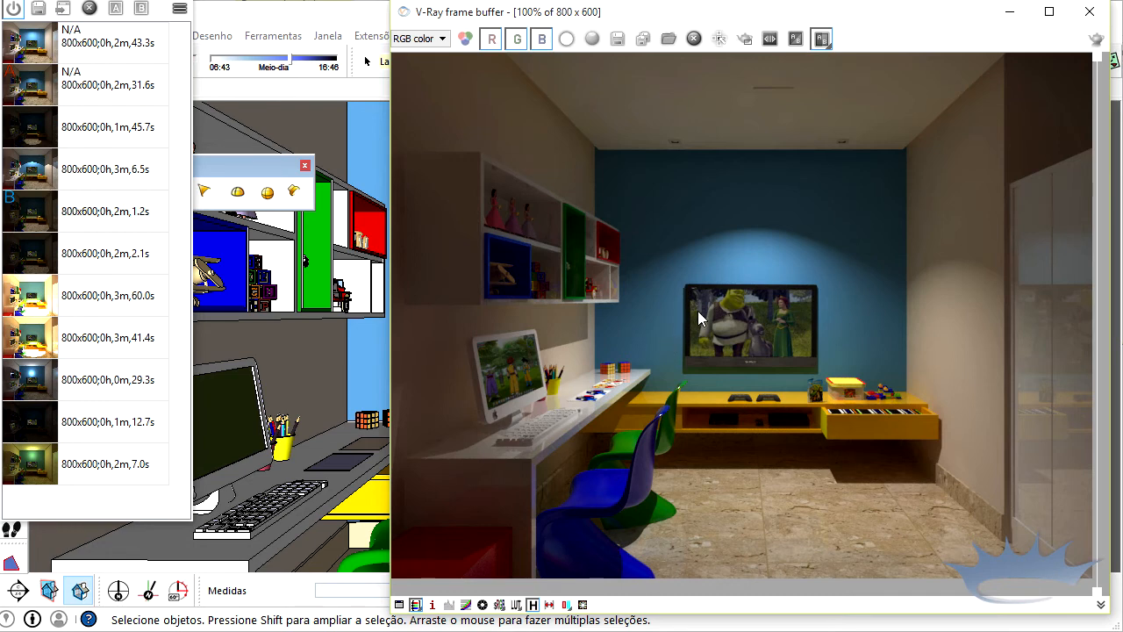
- Compare the 0h,2m,31.6s render as image A with the 0h,2m,1.2s render as image B by moving the divider across
{"action": "left_click_drag", "start_coordinate": [1089, 263], "coordinate": [526, 368]}
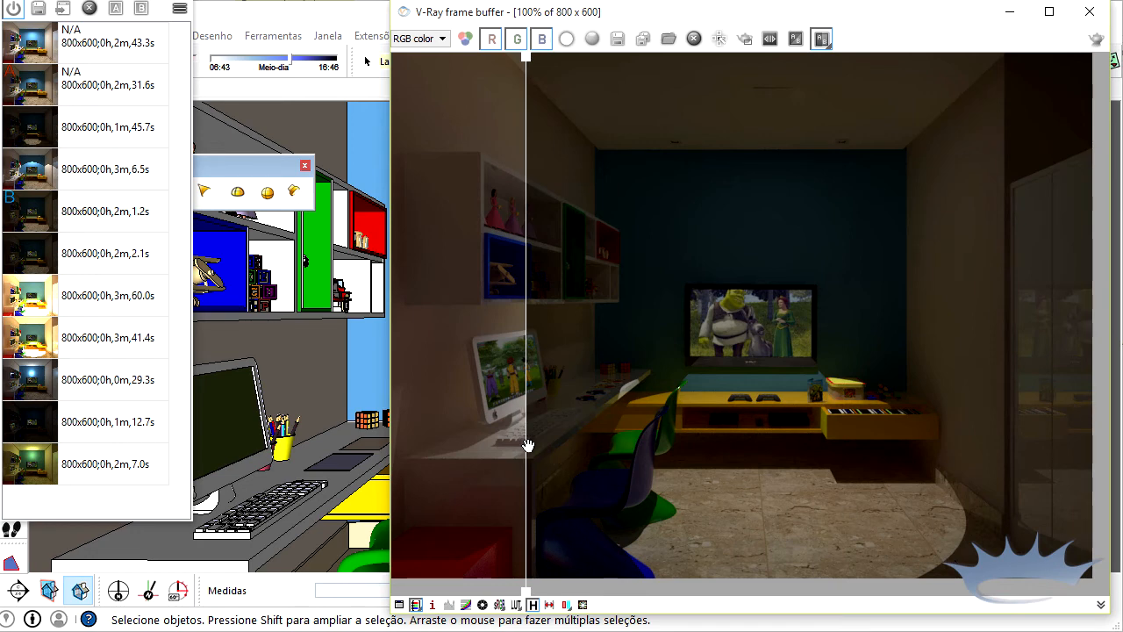
{"action": "left_click_drag", "start_coordinate": [526, 446], "coordinate": [1044, 423]}
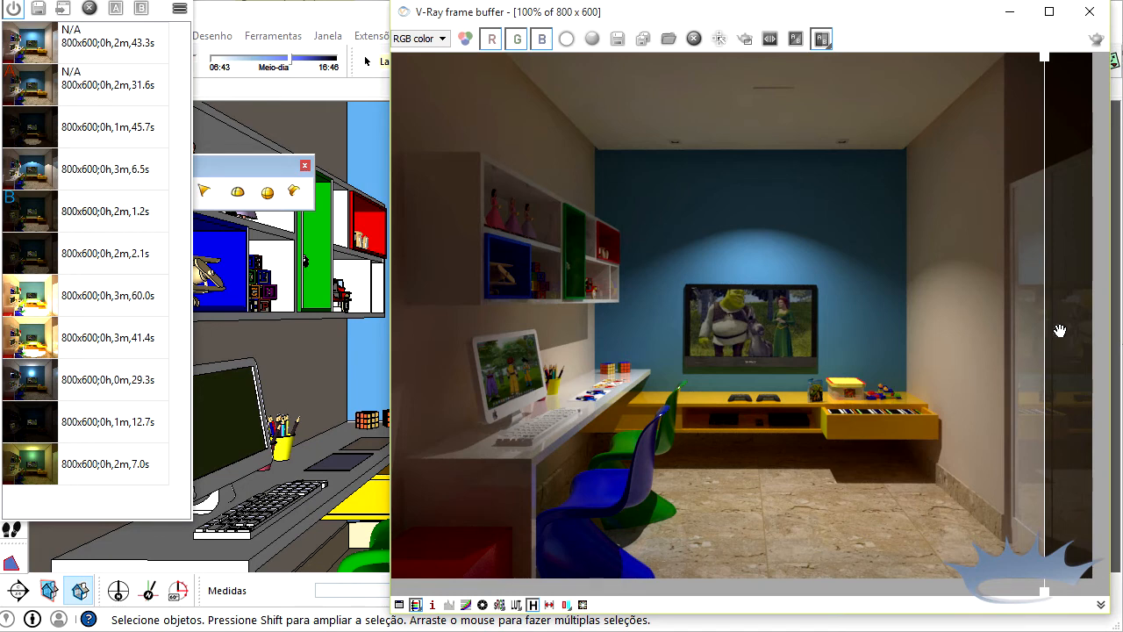
{"action": "left_click_drag", "start_coordinate": [1060, 329], "coordinate": [1079, 320]}
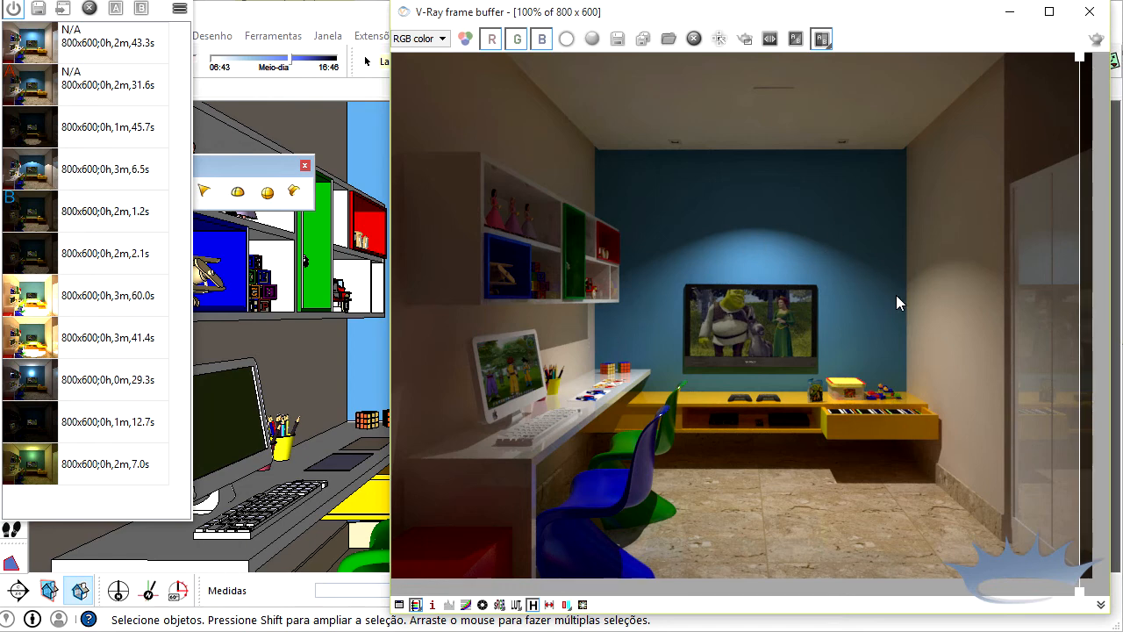
- Alternate image A between the 0h,2m,43.3s and 0h,2m,31.6s renders to compare them, ending on 0h,2m,43.3s
{"action": "left_click", "coordinate": [109, 50]}
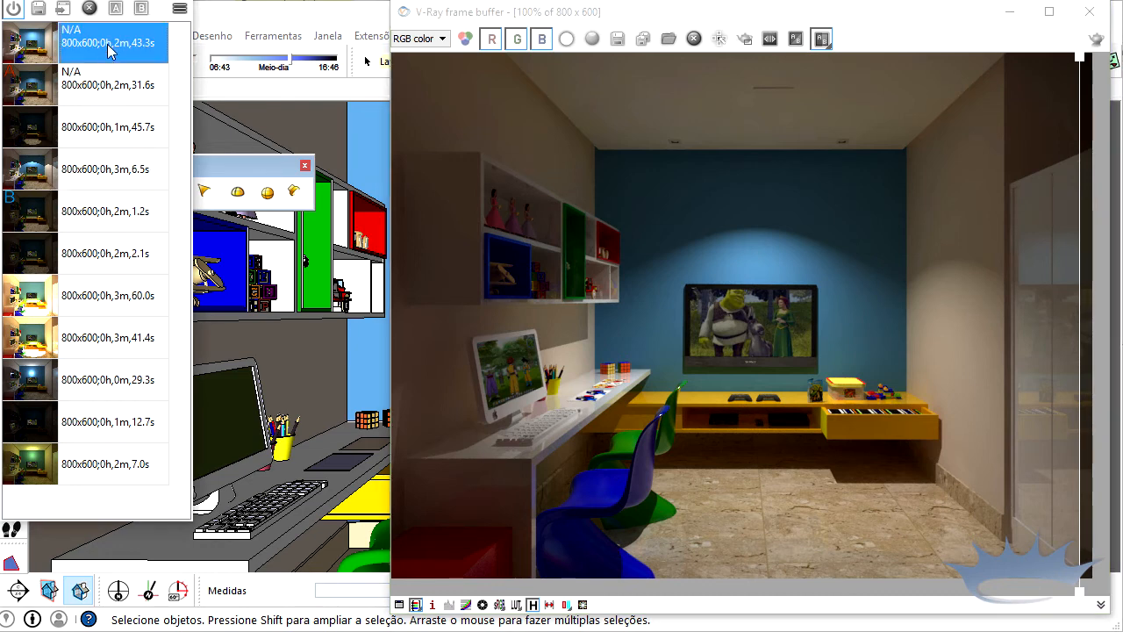
{"action": "left_click", "coordinate": [116, 9]}
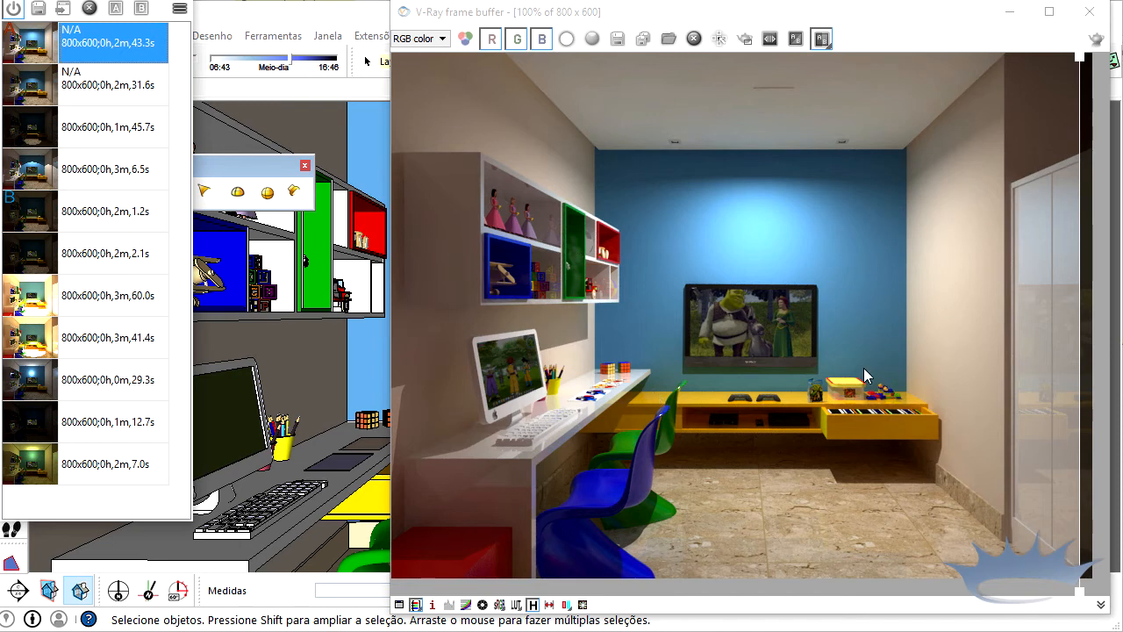
{"action": "left_click", "coordinate": [114, 84]}
{"action": "left_click", "coordinate": [115, 9]}
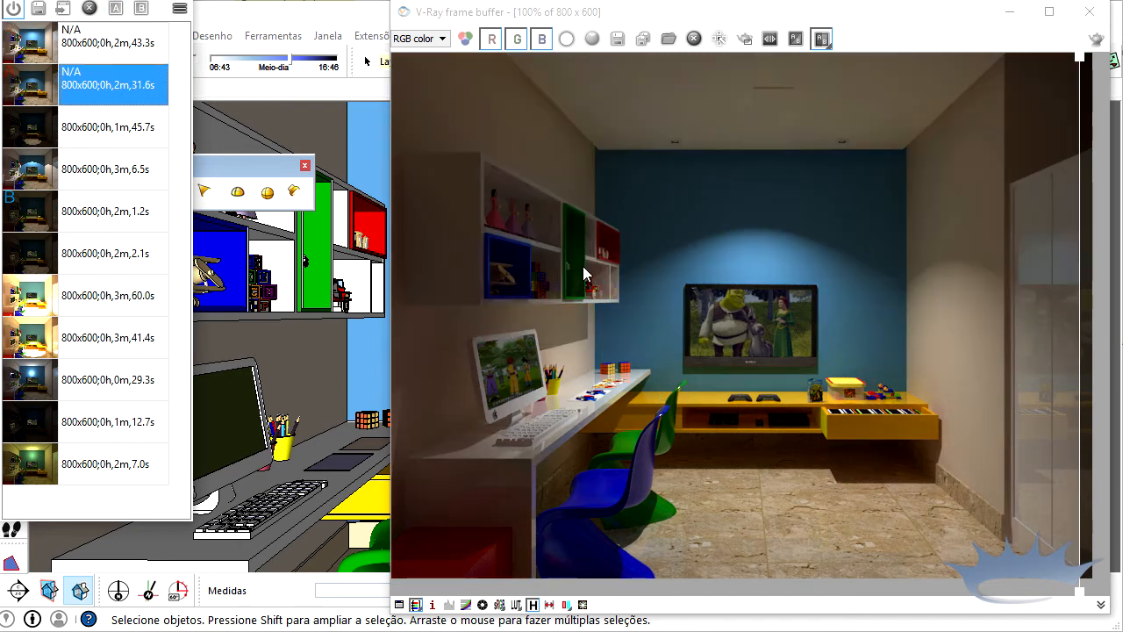
{"action": "left_click", "coordinate": [91, 44]}
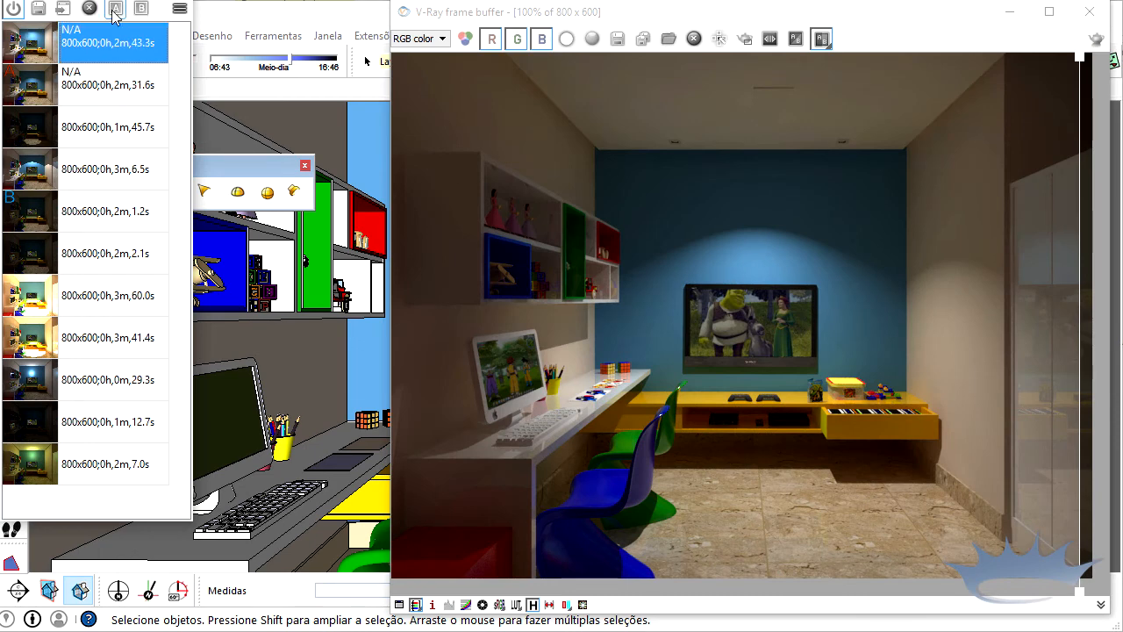
{"action": "left_click", "coordinate": [114, 8]}
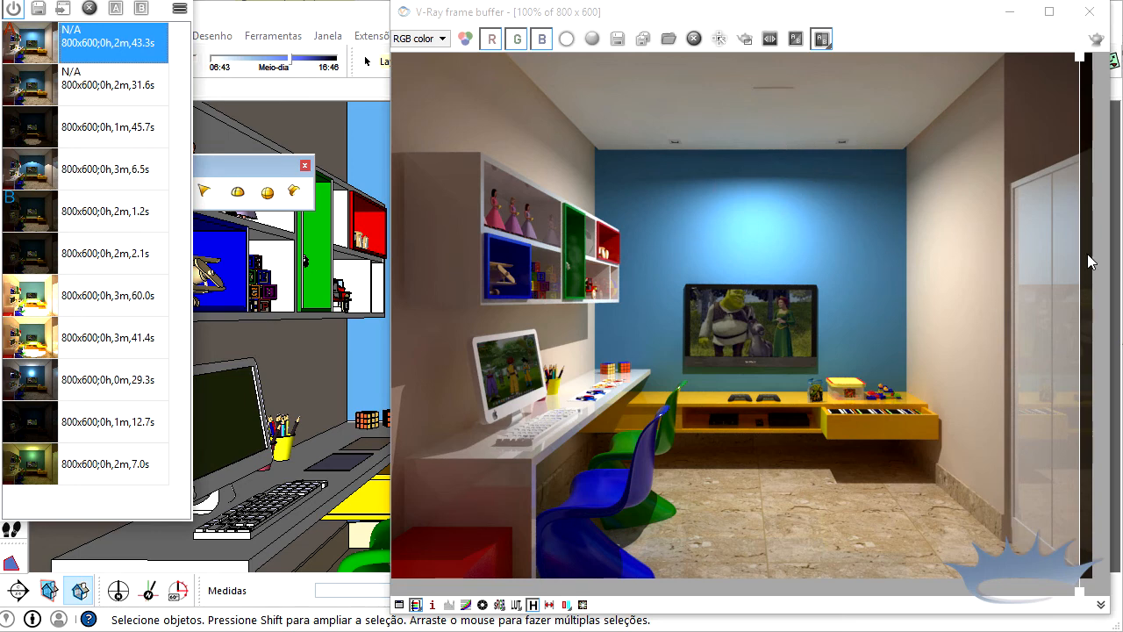
- Compare image A with image B, switching B to the 0h,3m,41.4s render and to the 0h,3m,60.0s render
{"action": "left_click_drag", "start_coordinate": [1090, 262], "coordinate": [499, 318]}
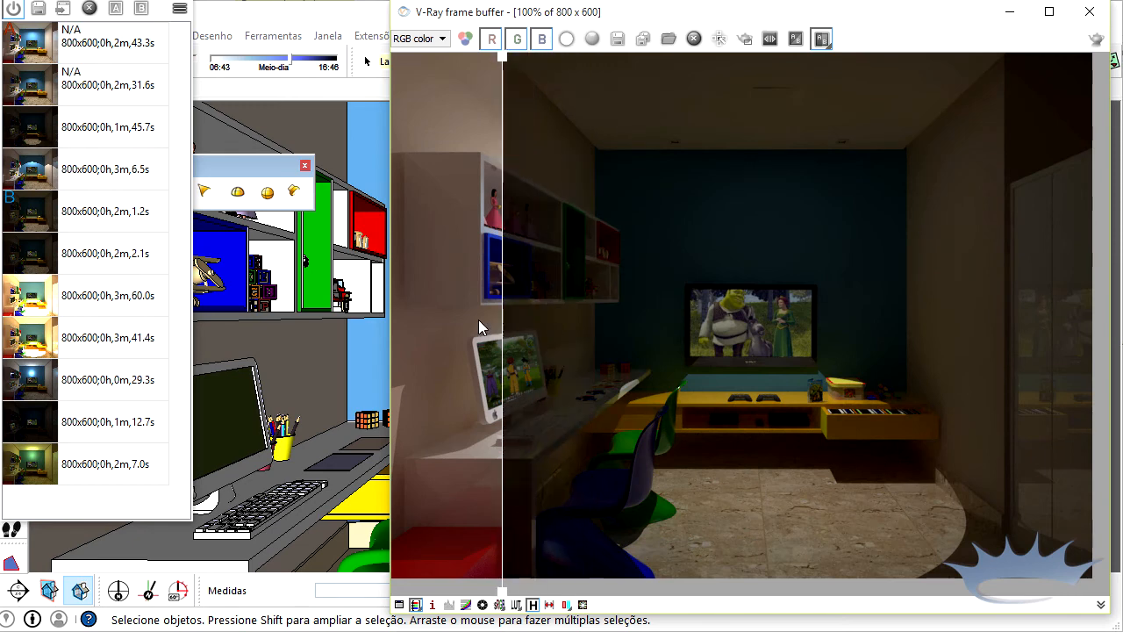
{"action": "left_click", "coordinate": [105, 336]}
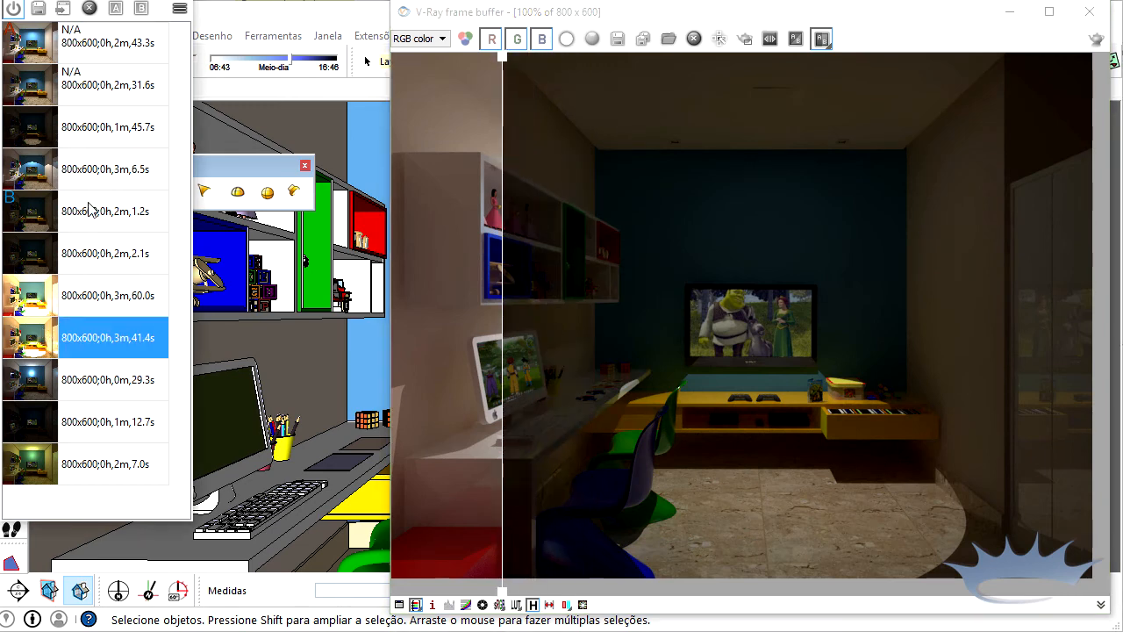
{"action": "left_click", "coordinate": [140, 9]}
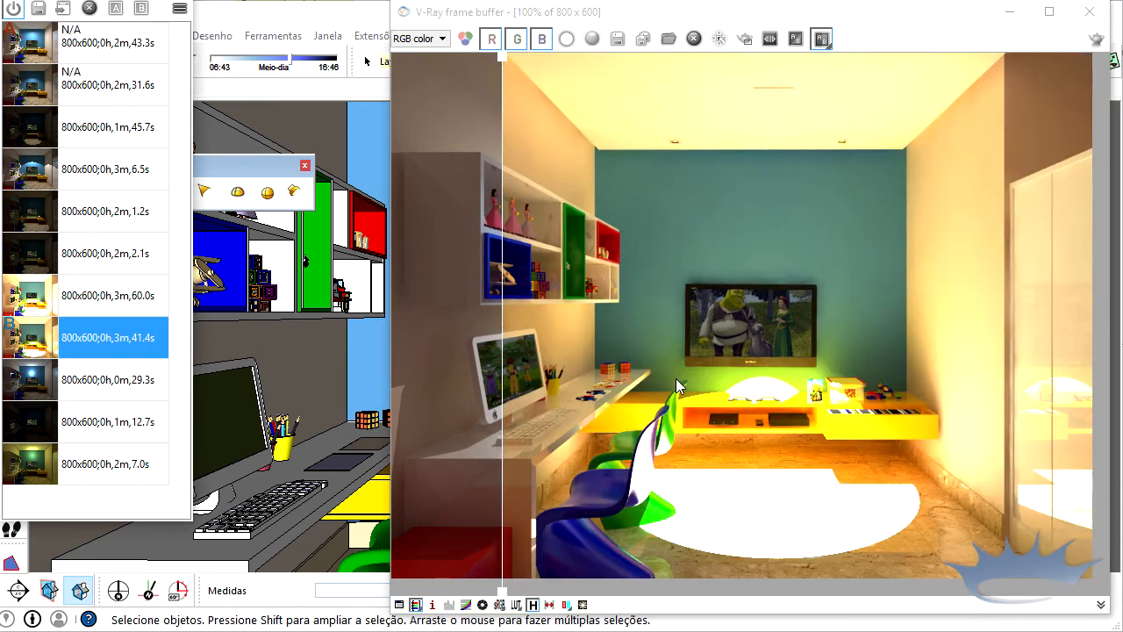
{"action": "left_click", "coordinate": [91, 297]}
{"action": "left_click", "coordinate": [139, 10]}
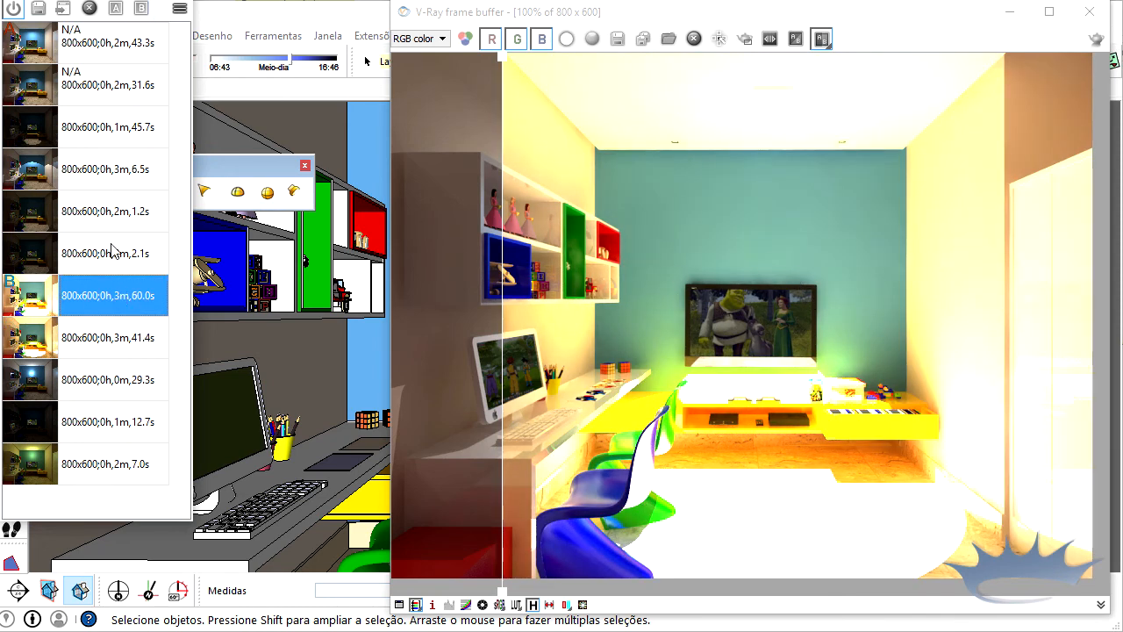
- Set the 0h,2m,1.2s render as image B and sweep the divider across to compare it with image A
{"action": "left_click", "coordinate": [111, 212]}
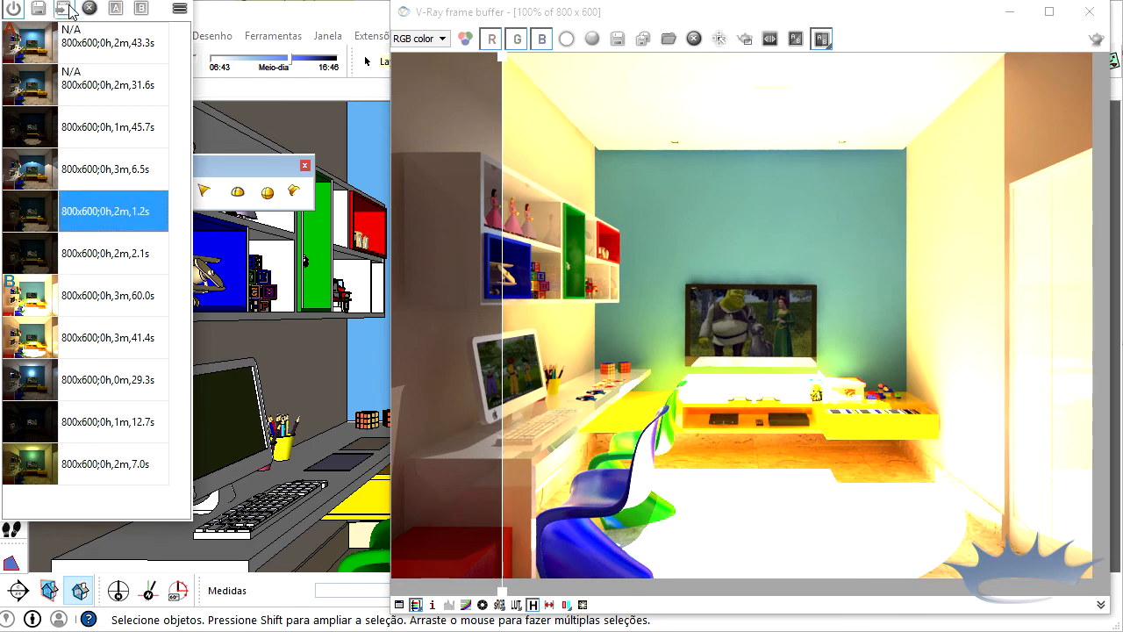
{"action": "left_click", "coordinate": [140, 9]}
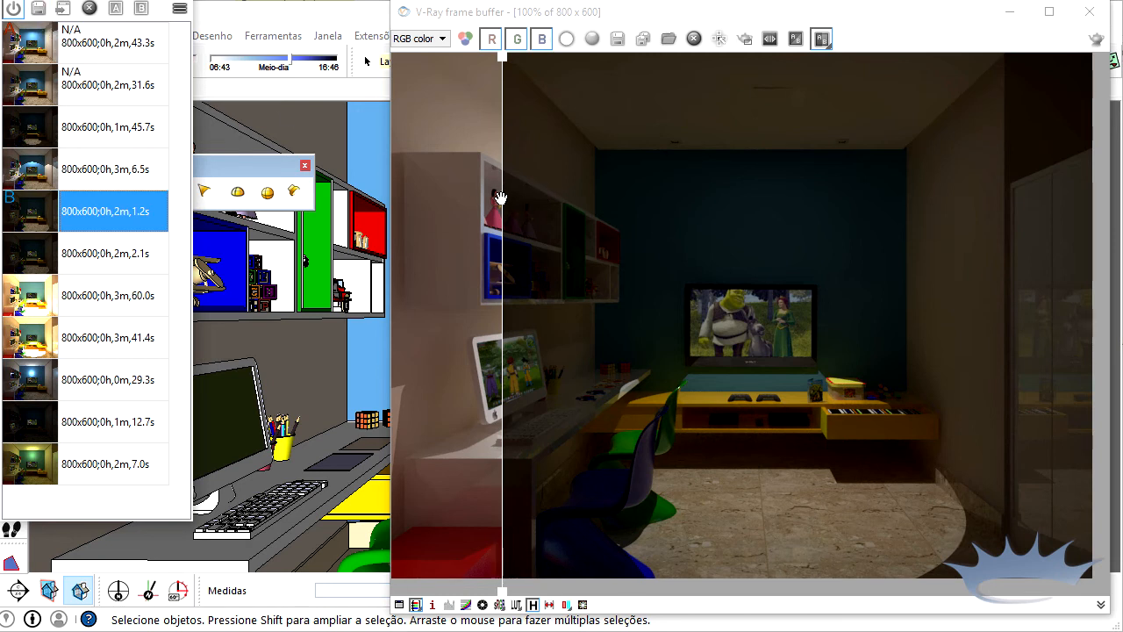
{"action": "left_click_drag", "start_coordinate": [500, 197], "coordinate": [1027, 252]}
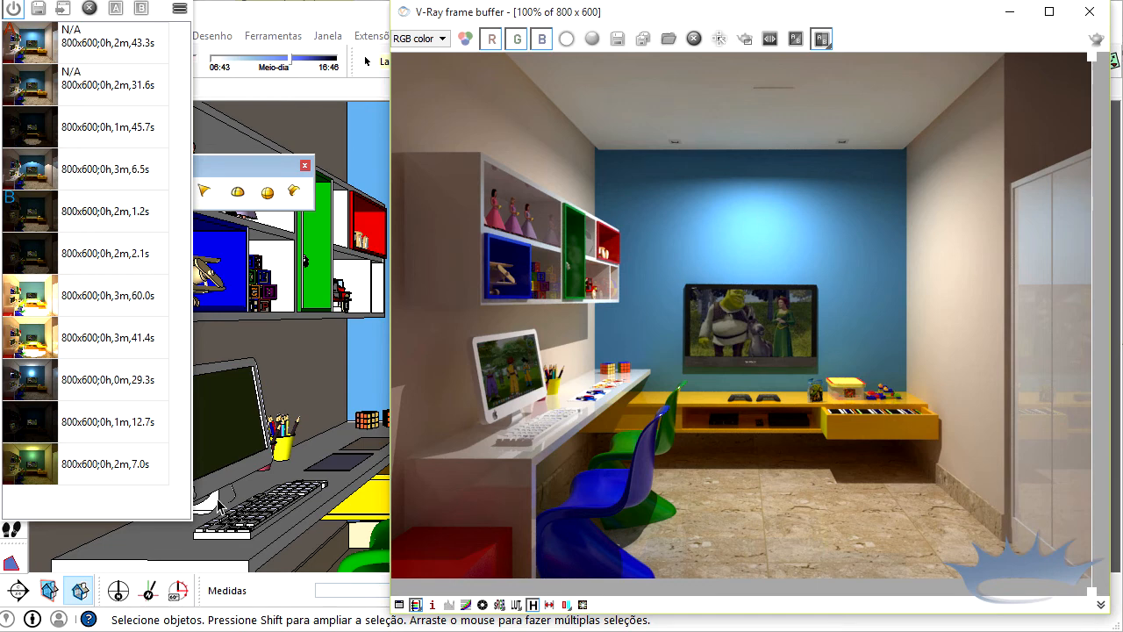
- Compare image A with the 0h,2m,7.0s render and the 0h,0m,29.3s render, each set as image B
{"action": "left_click", "coordinate": [141, 465]}
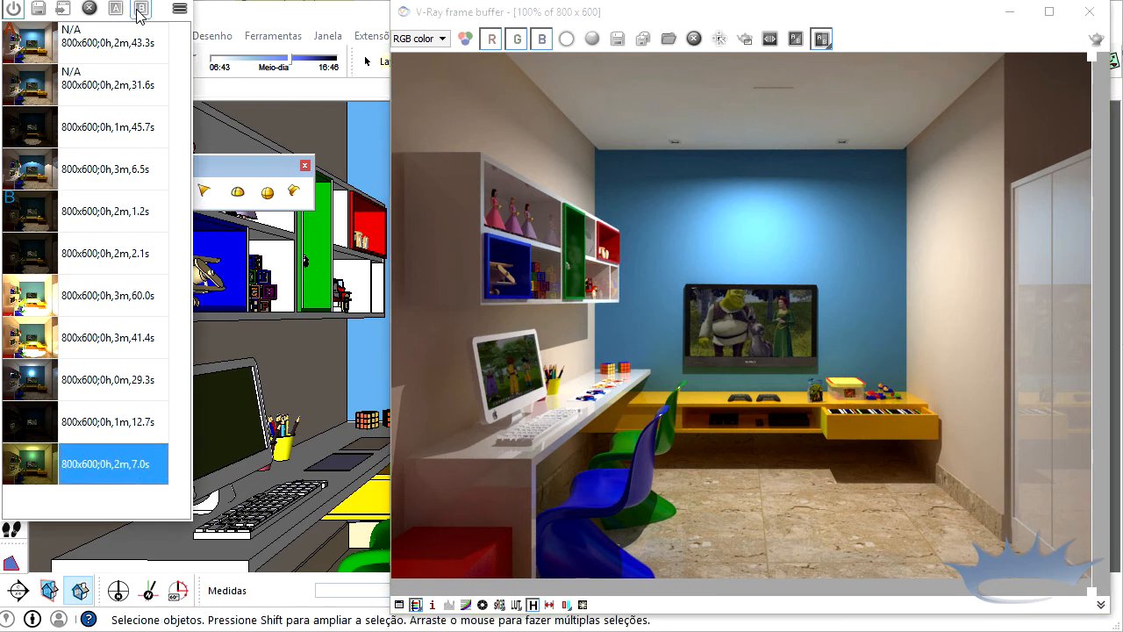
{"action": "left_click_drag", "start_coordinate": [1099, 243], "coordinate": [572, 283]}
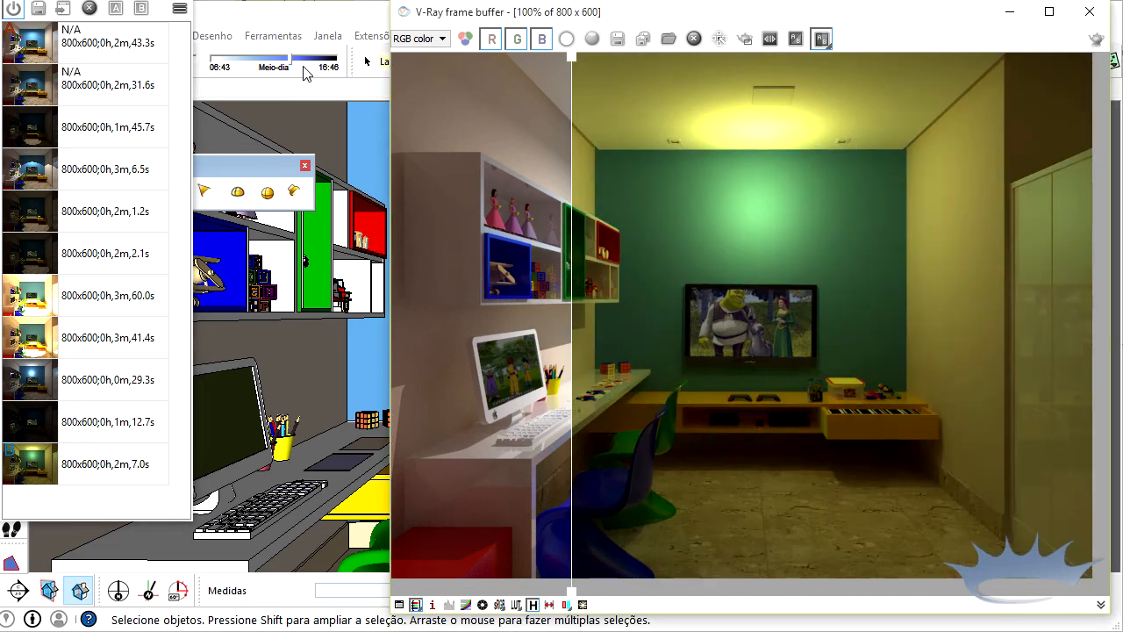
{"action": "left_click", "coordinate": [97, 379]}
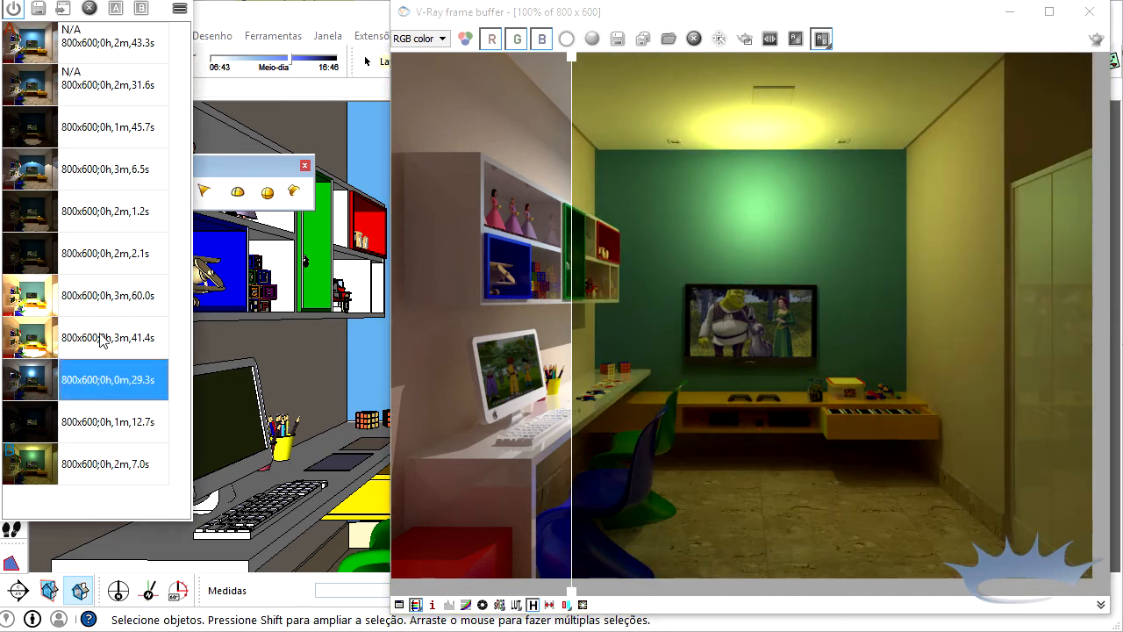
{"action": "left_click", "coordinate": [141, 9]}
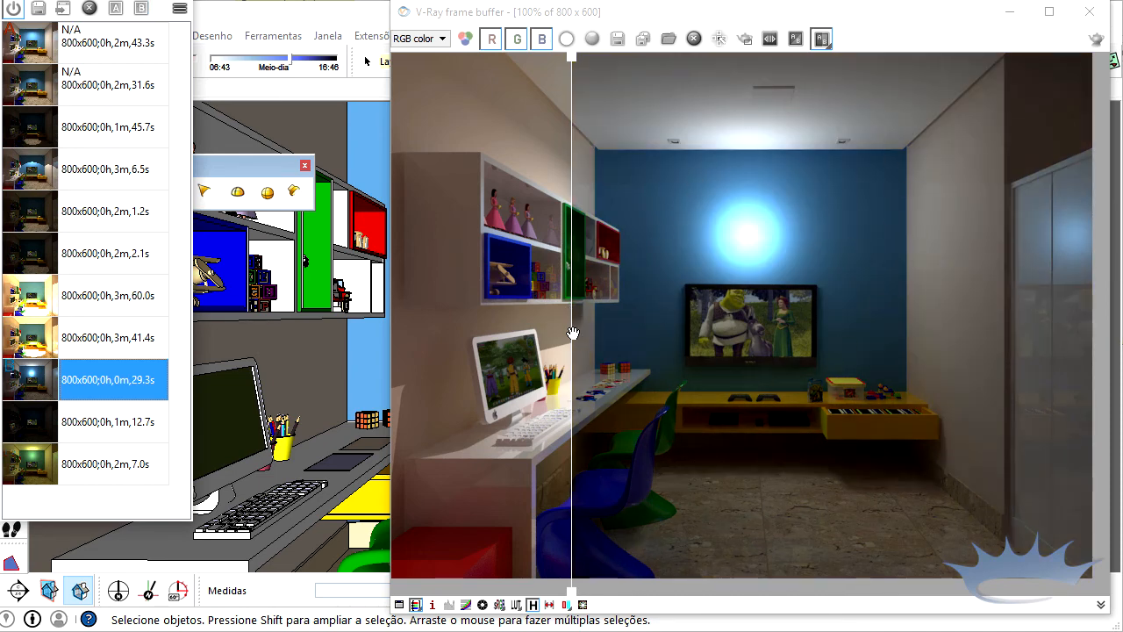
{"action": "left_click_drag", "start_coordinate": [572, 333], "coordinate": [978, 263]}
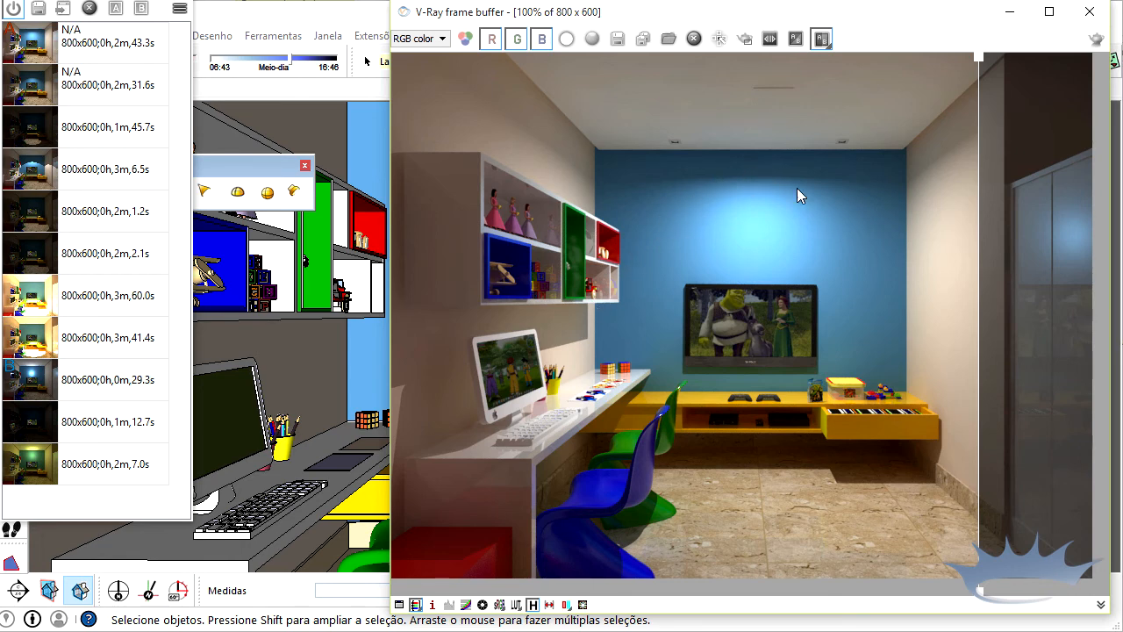
{"action": "left_click_drag", "start_coordinate": [978, 251], "coordinate": [573, 254]}
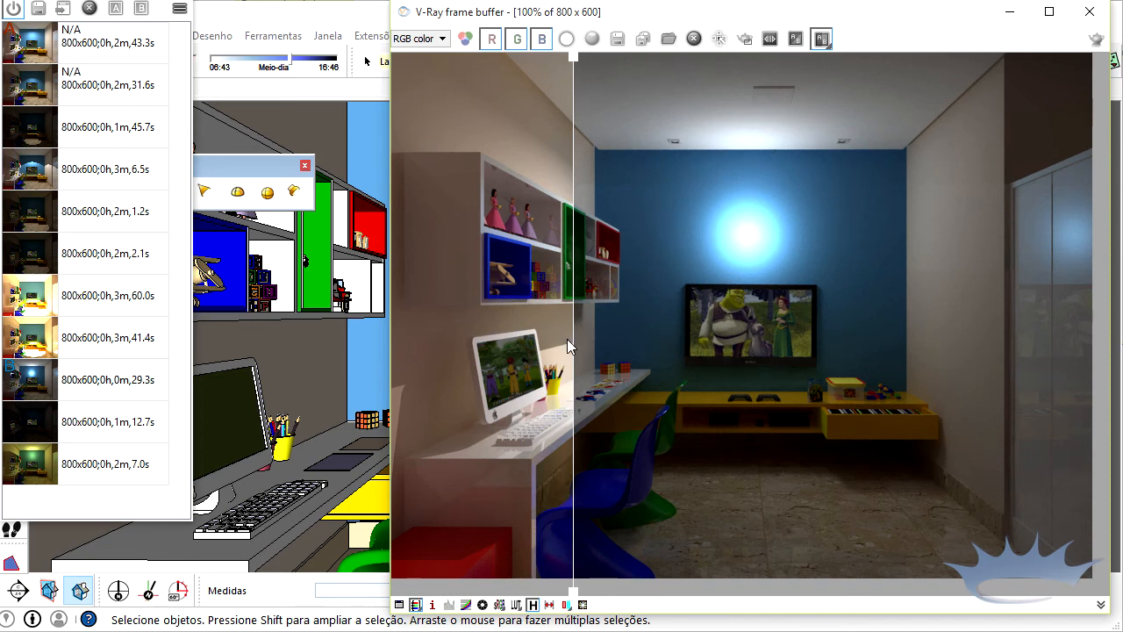
{"action": "left_click_drag", "start_coordinate": [572, 340], "coordinate": [1090, 351]}
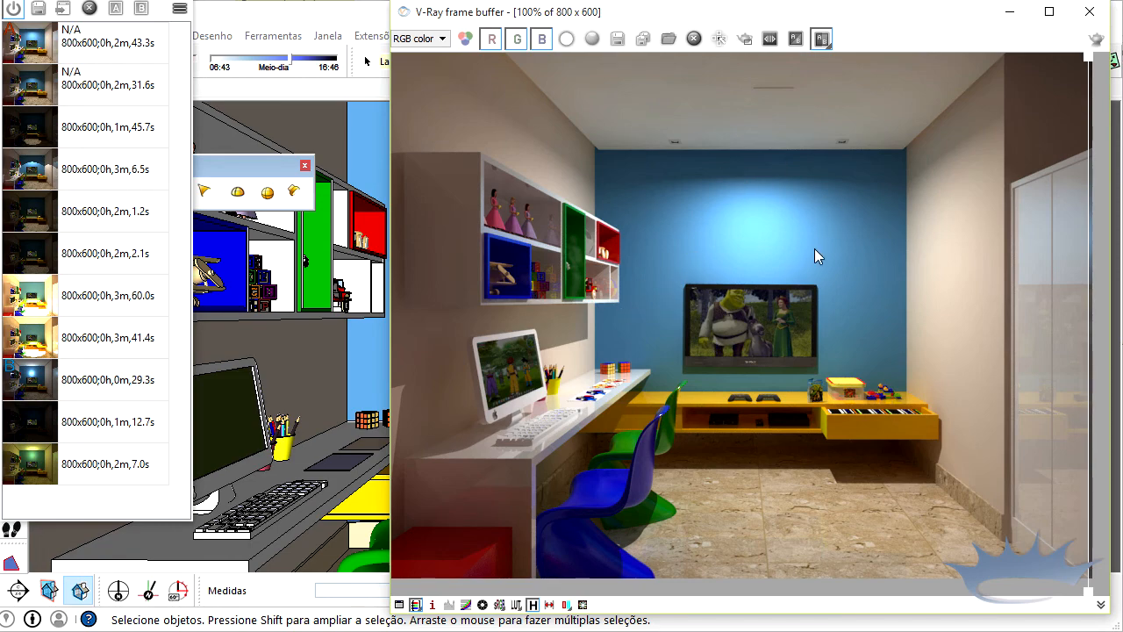
- Return to the model view, look up at the ceiling spot light and open its V-Ray light settings
{"action": "left_click", "coordinate": [1009, 12]}
{"action": "left_click", "coordinate": [13, 500]}
{"action": "left_click_drag", "start_coordinate": [537, 342], "coordinate": [533, 305]}
{"action": "key", "text": "space"}
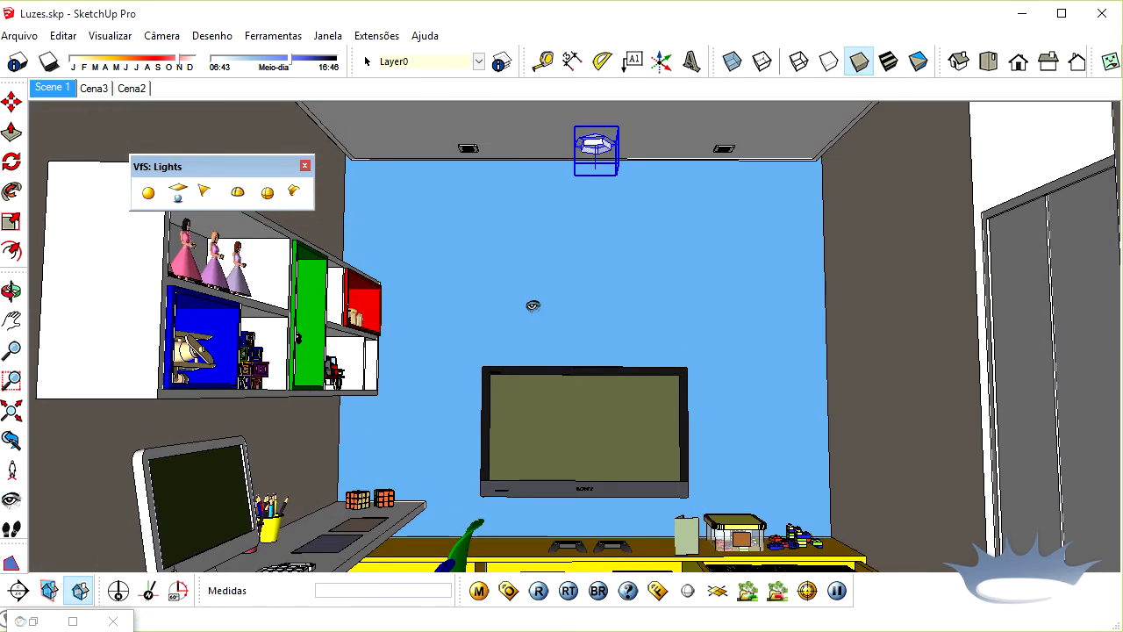
{"action": "right_click", "coordinate": [593, 152]}
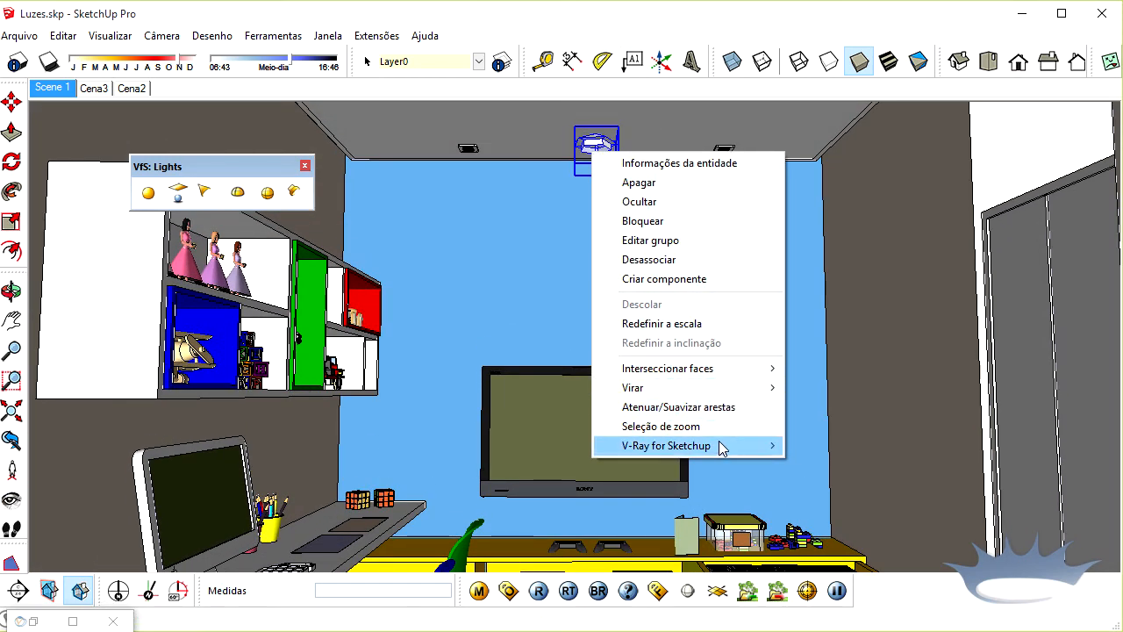
{"action": "mouse_move", "coordinate": [722, 446]}
{"action": "left_click", "coordinate": [818, 448]}
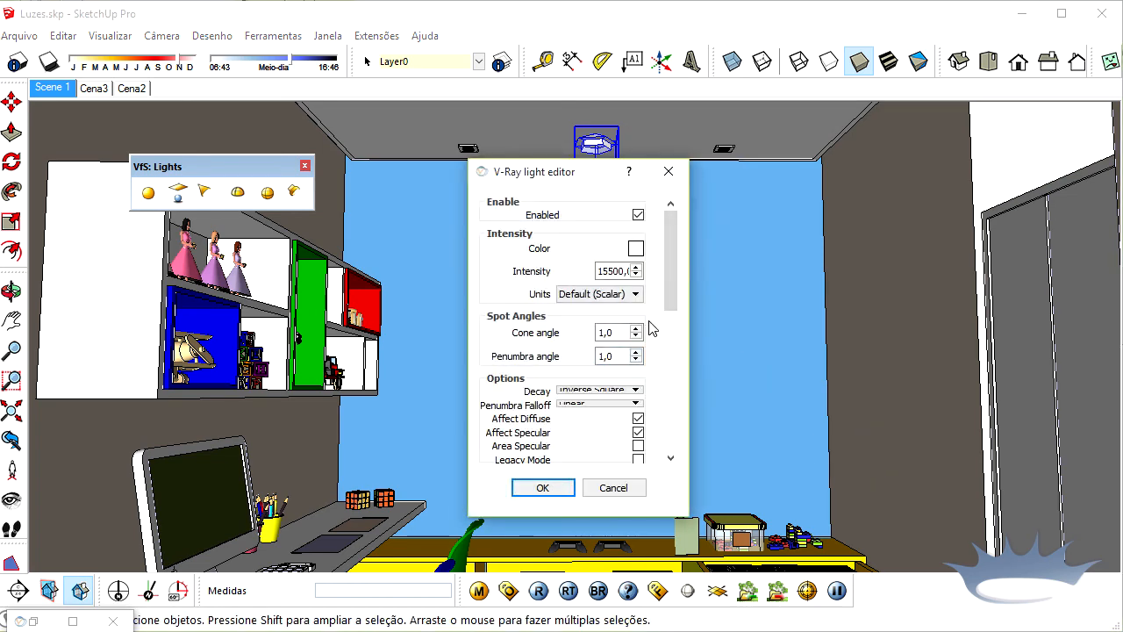
- Go to the Shadow Subdivs value in the spot light's Shadows settings and accept the light settings
{"action": "scroll", "coordinate": [649, 334], "scroll_direction": "down", "scroll_amount": 3}
{"action": "scroll", "coordinate": [645, 361], "scroll_direction": "down", "scroll_amount": 2}
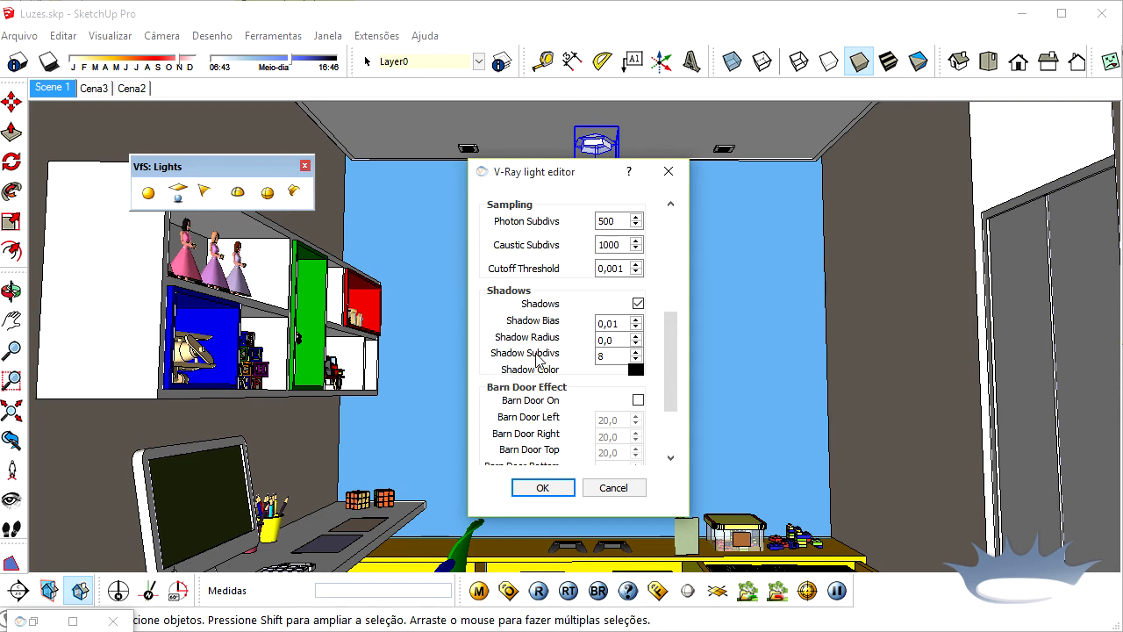
{"action": "double_click", "coordinate": [605, 355]}
{"action": "left_click", "coordinate": [541, 488]}
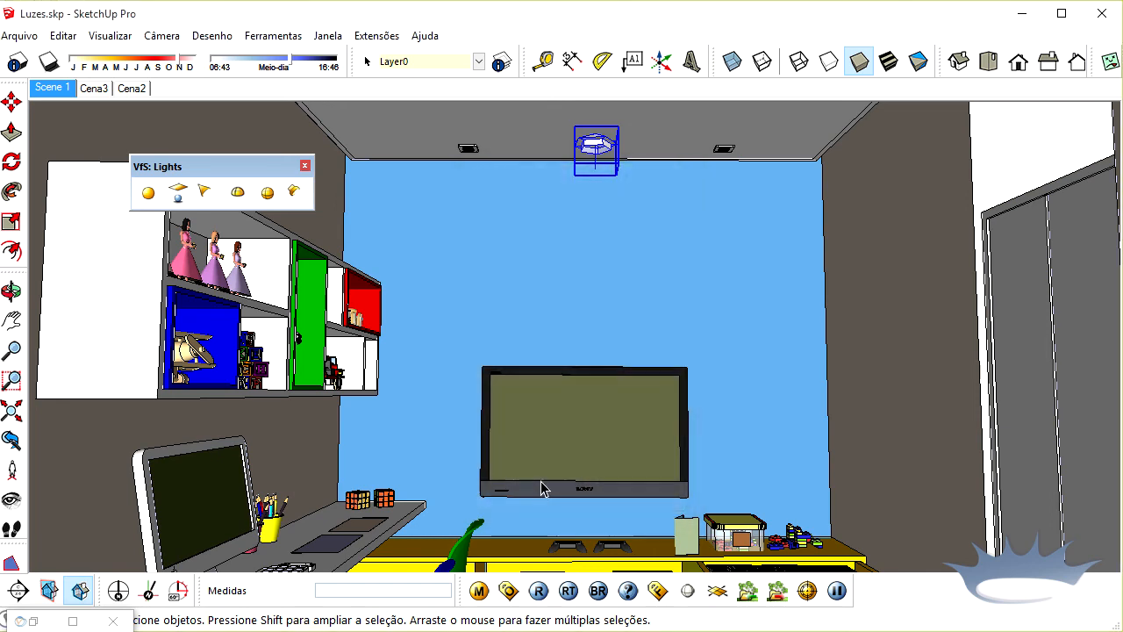